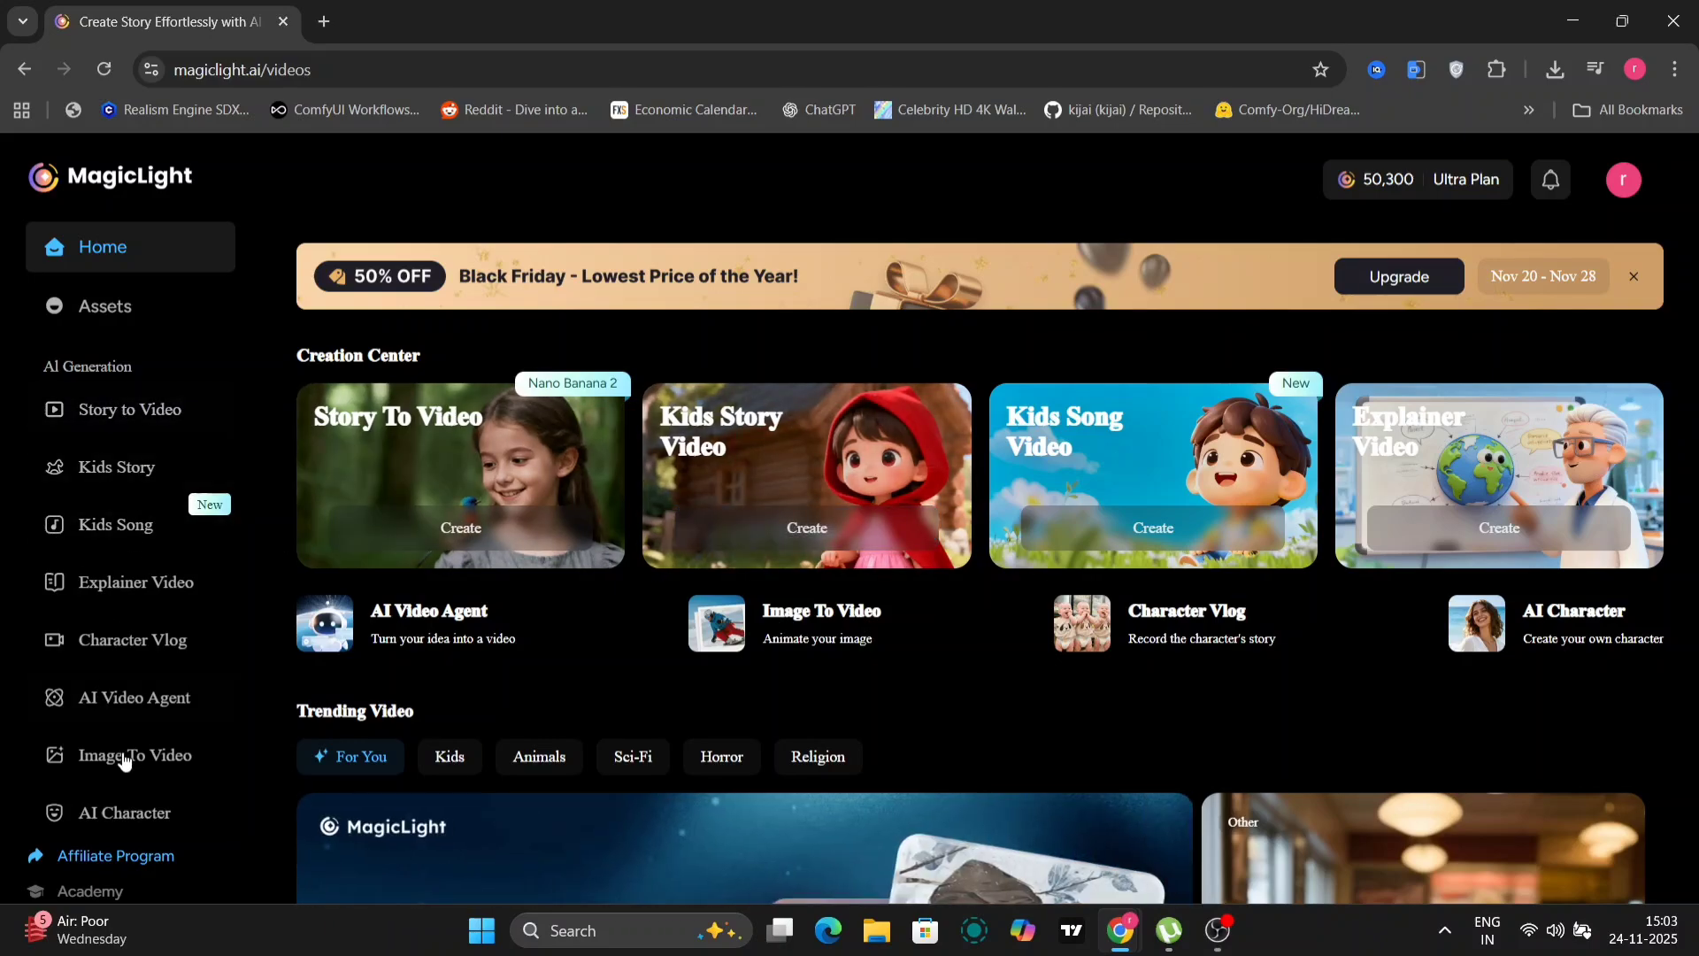
Start a new Story to Video project and browse the Kids, Animals and Trending script suggestions.
scroll(124, 762, "down", 2)
scroll(124, 761, "up", 2)
left_click(129, 425)
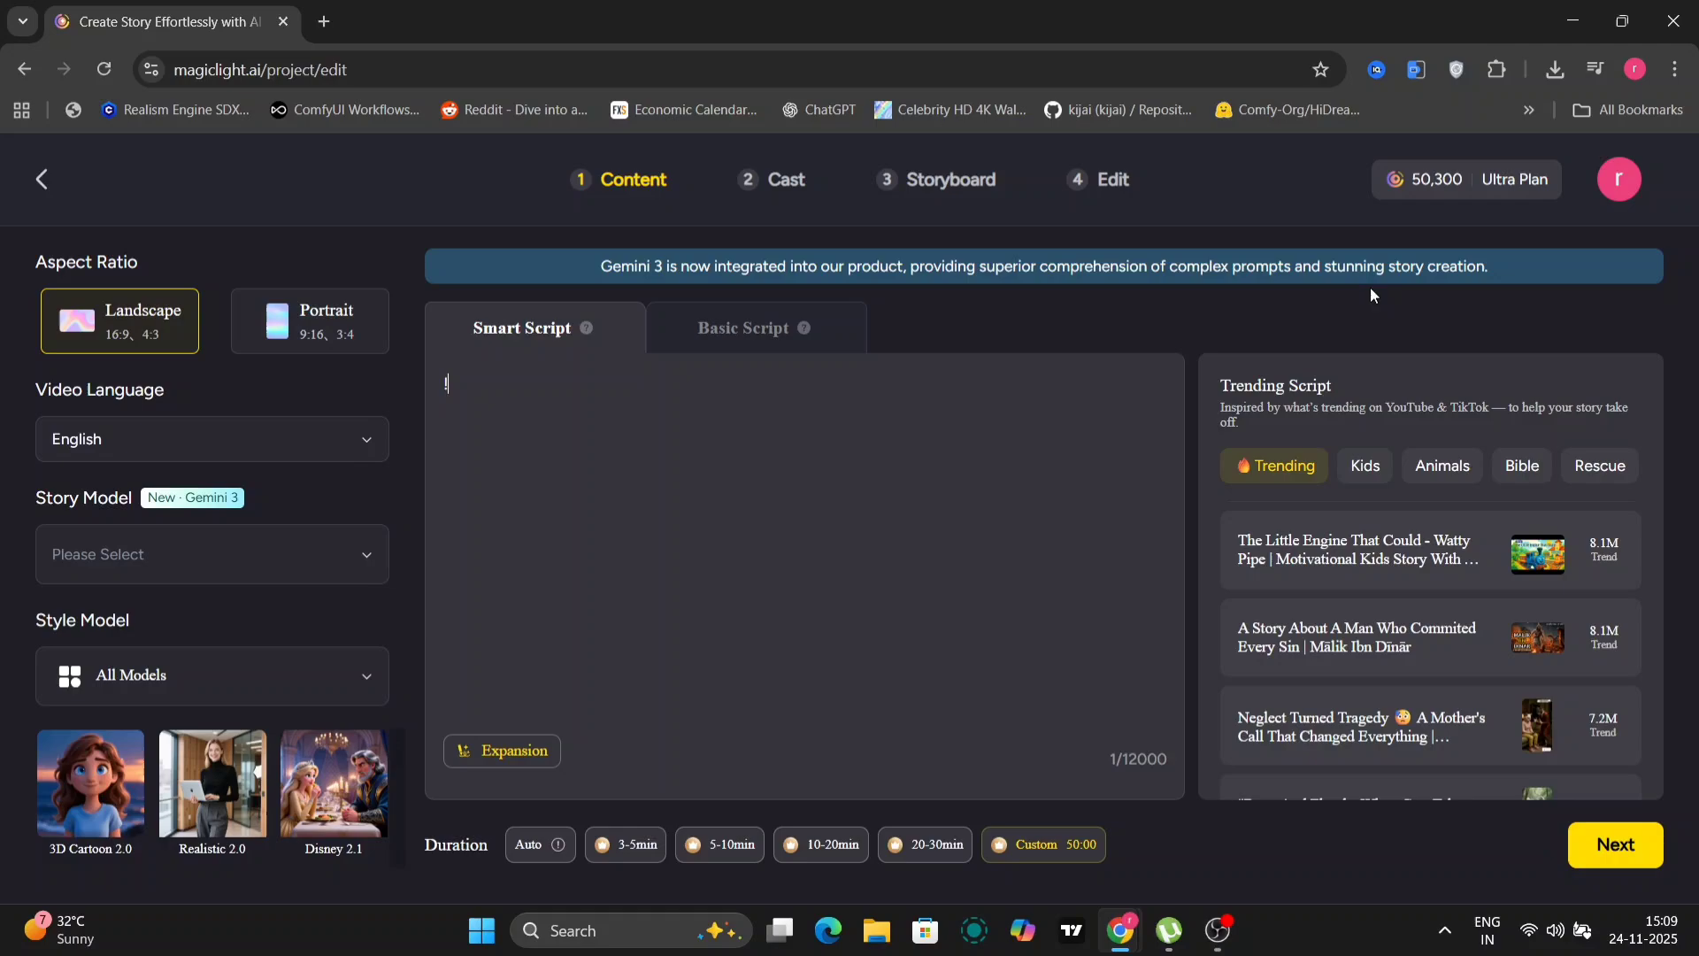
left_click(1364, 486)
left_click(1443, 486)
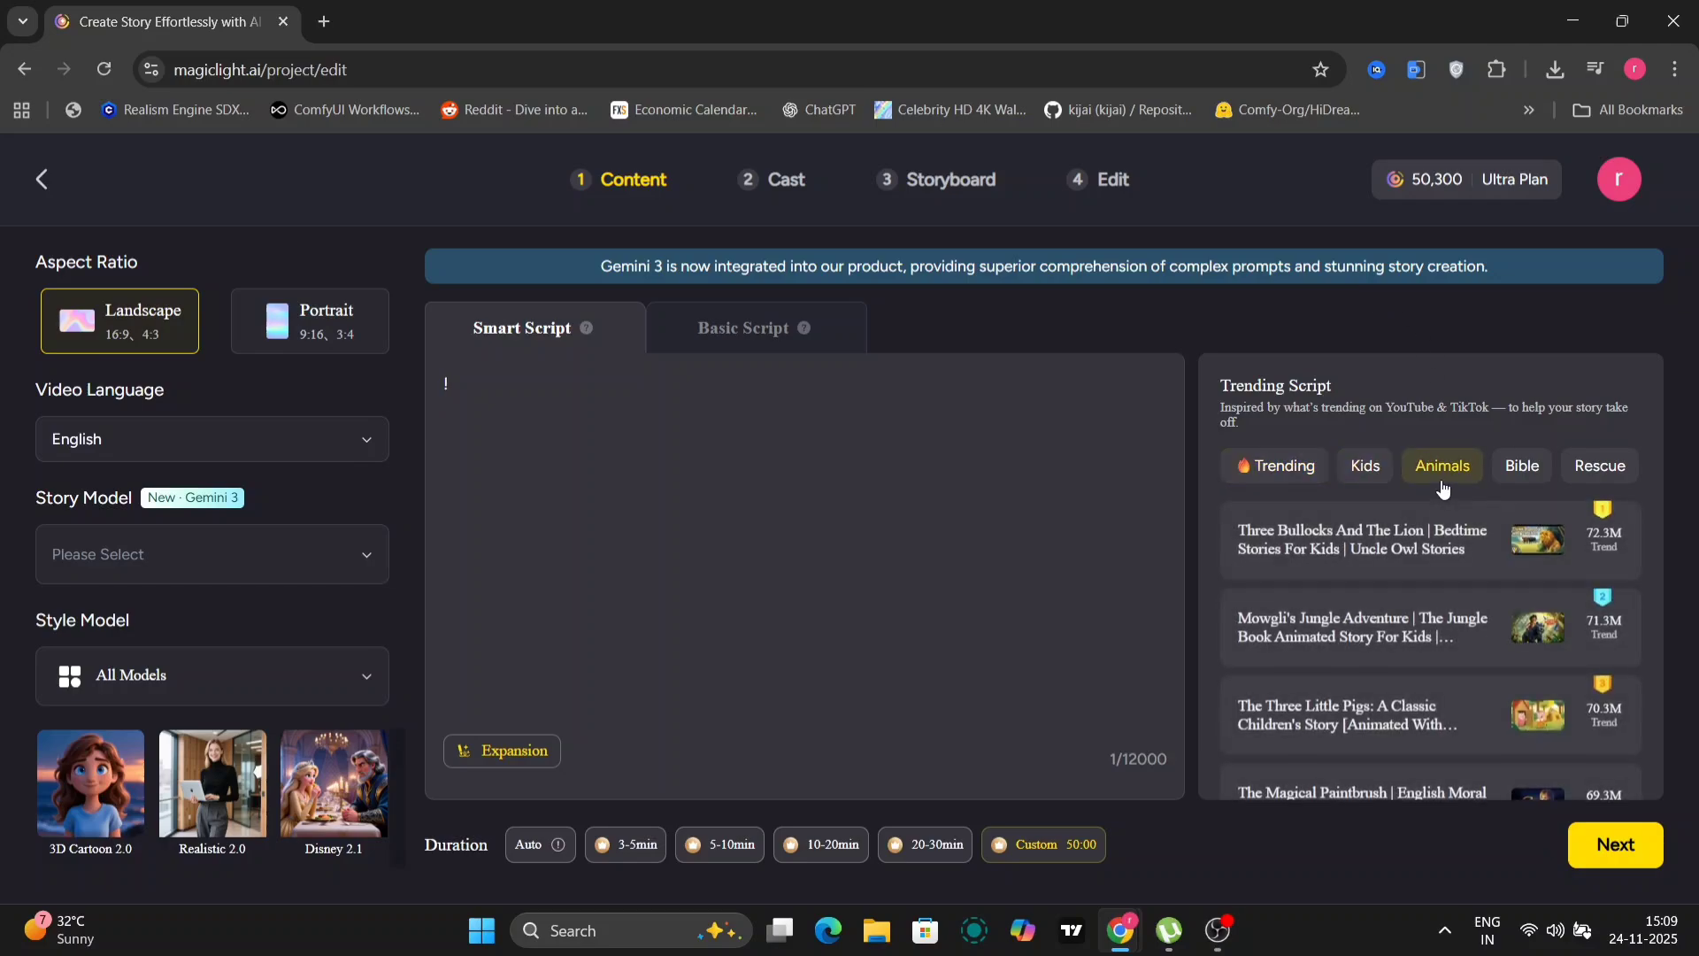
left_click(1275, 486)
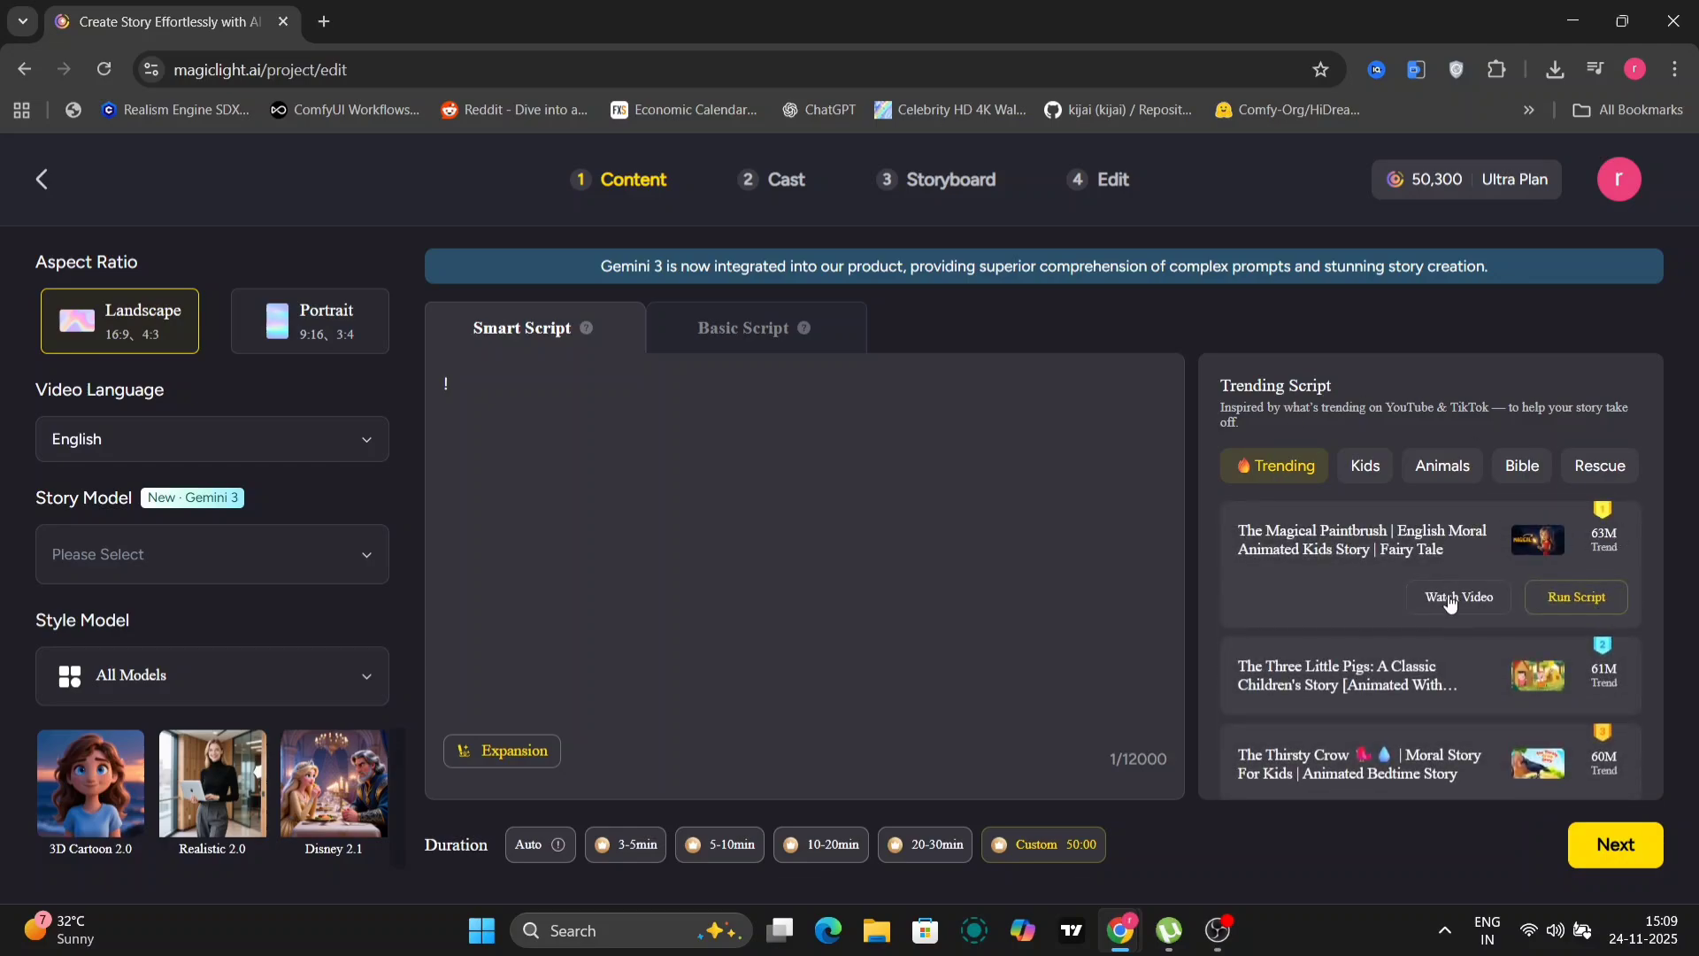
Load The Magical Paintbrush script, then replace it with the pasted 1,565-character Ethan Ward story.
left_click(1575, 598)
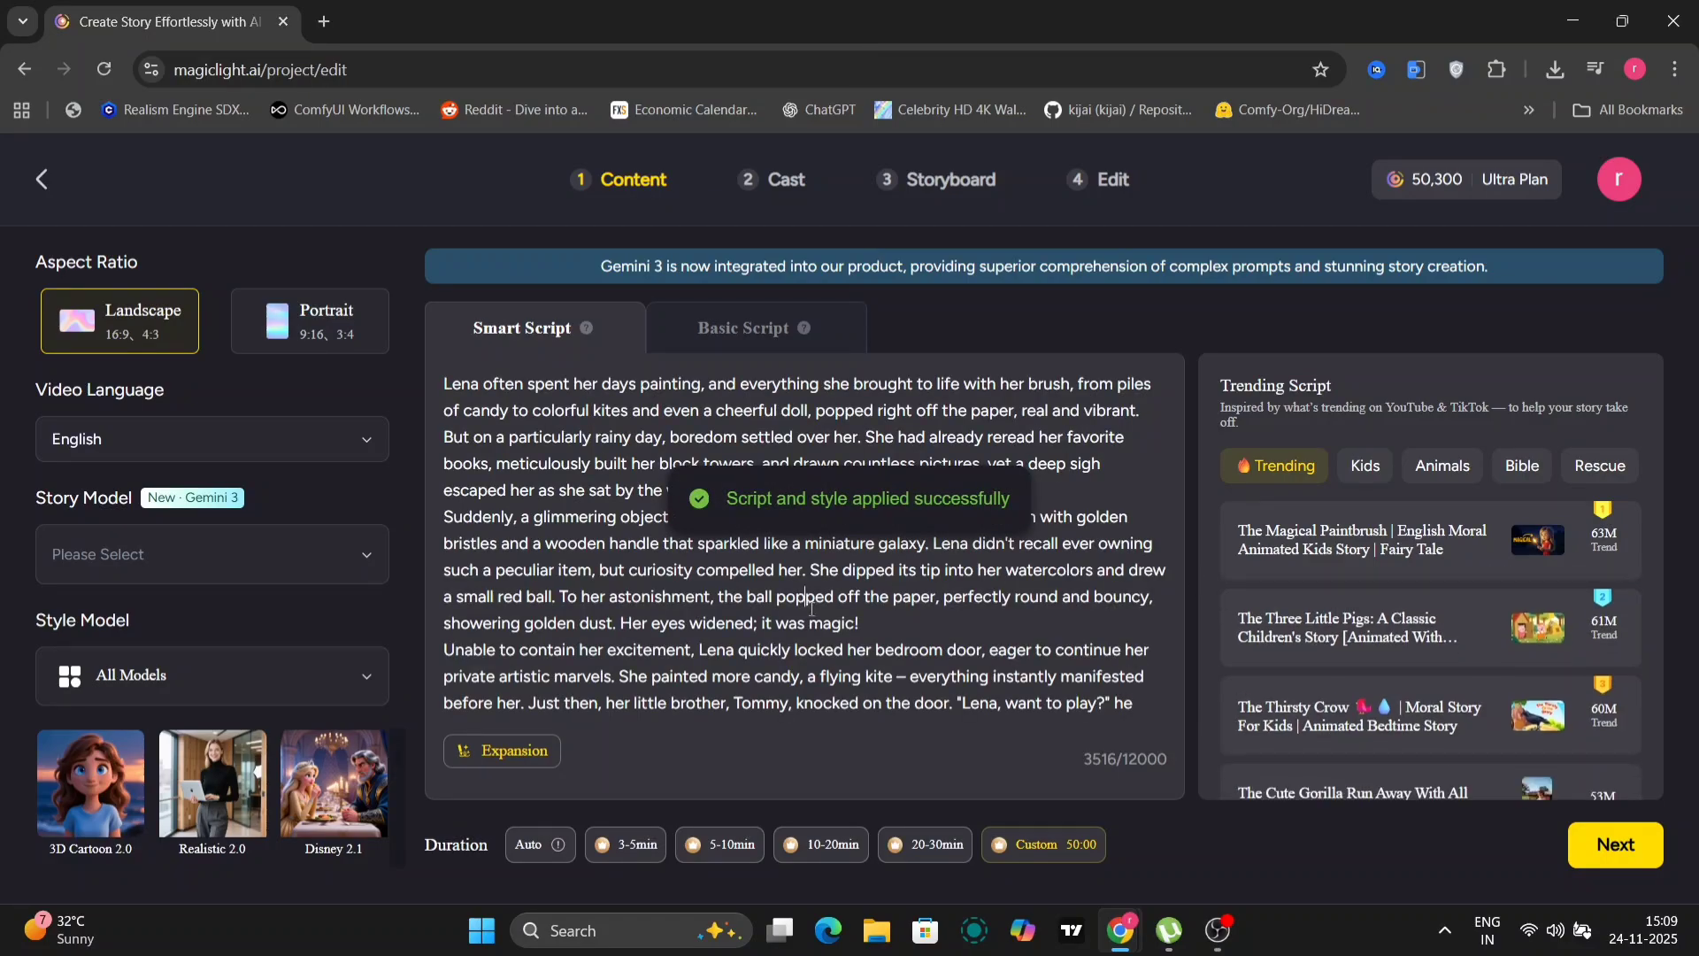
key("ctrl+a")
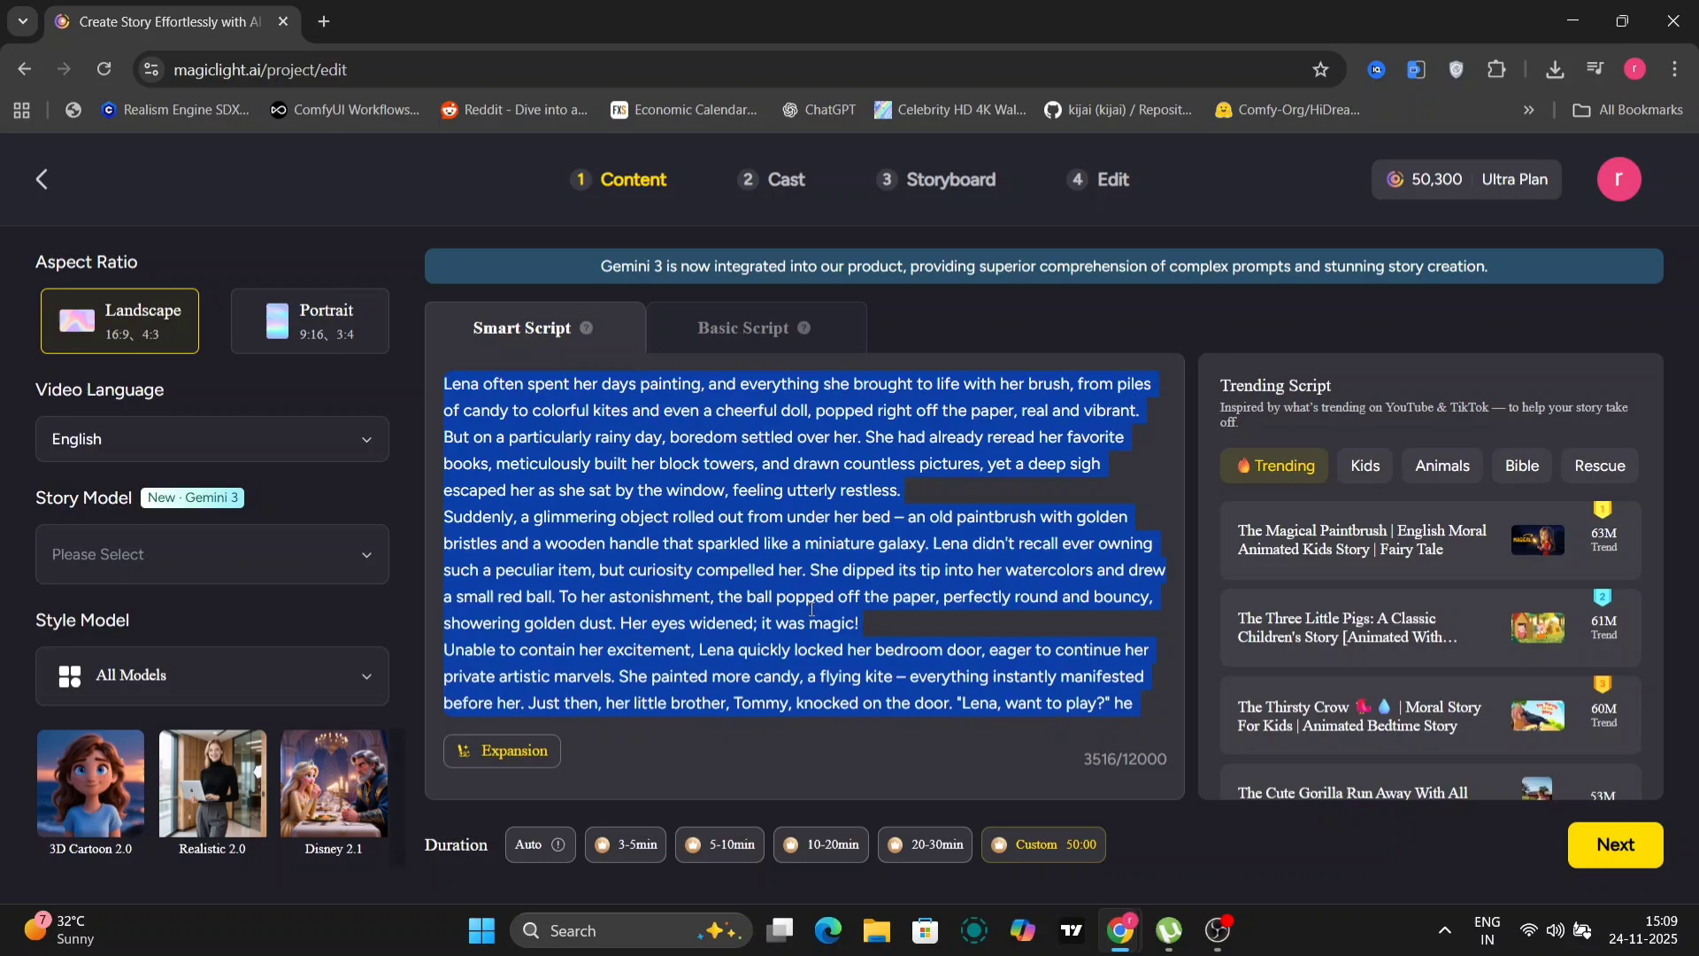
key("BackSpace")
key("ctrl+v")
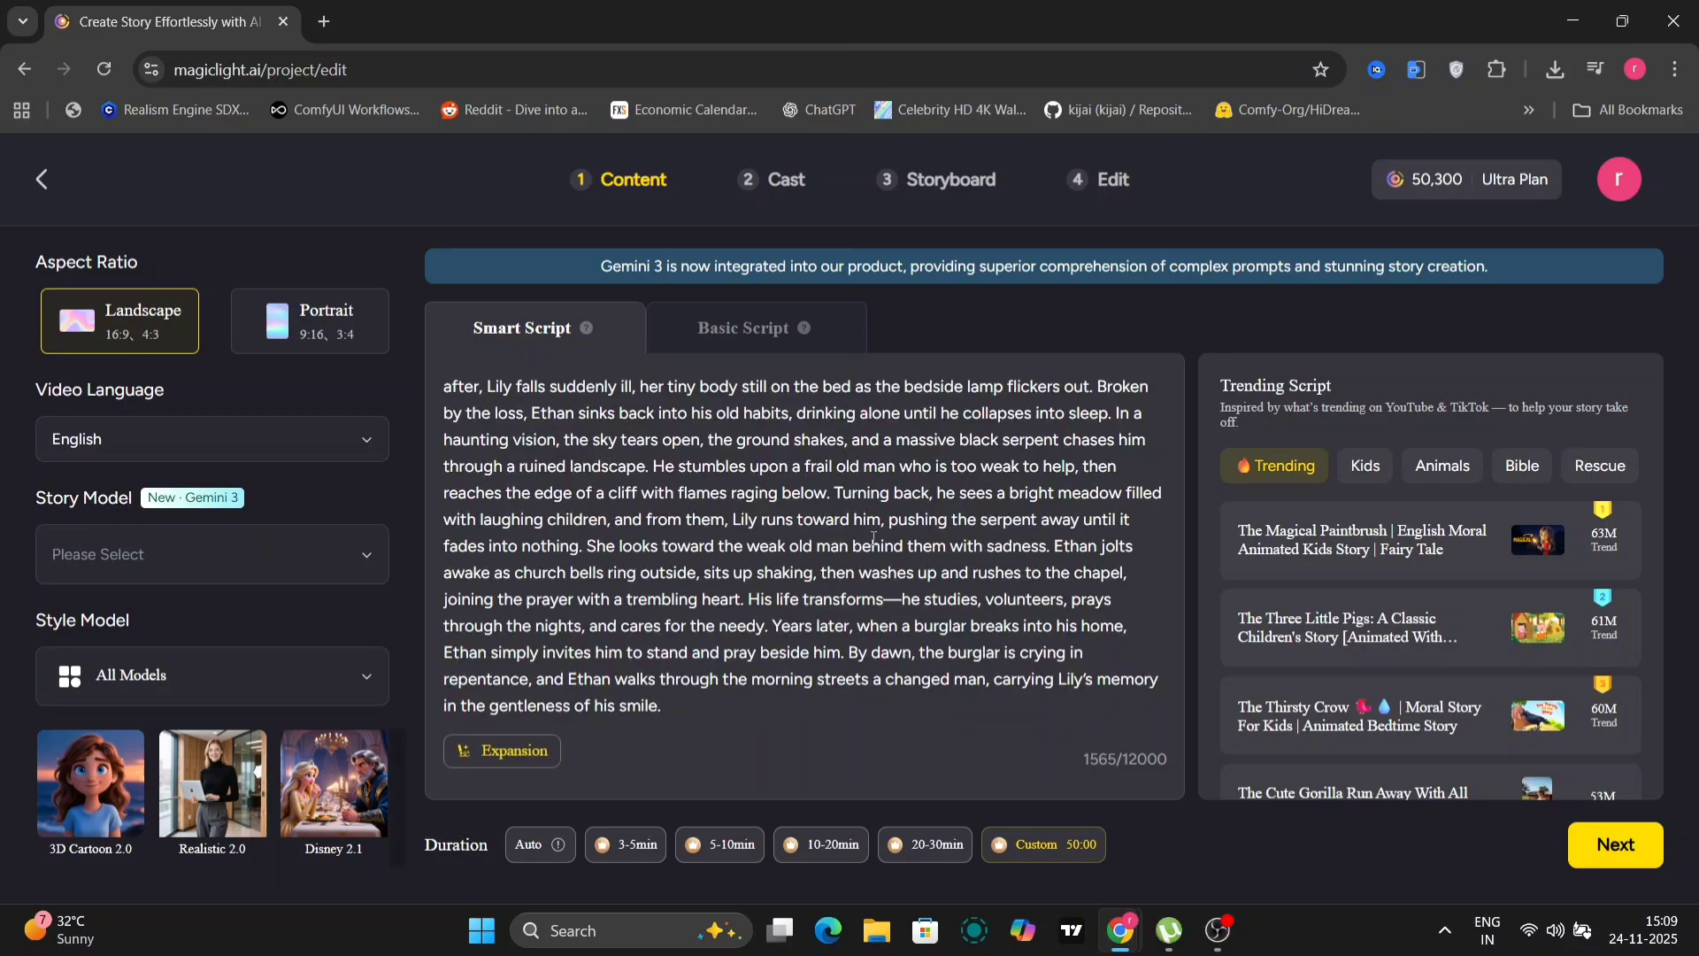
scroll(676, 504, "up", 2)
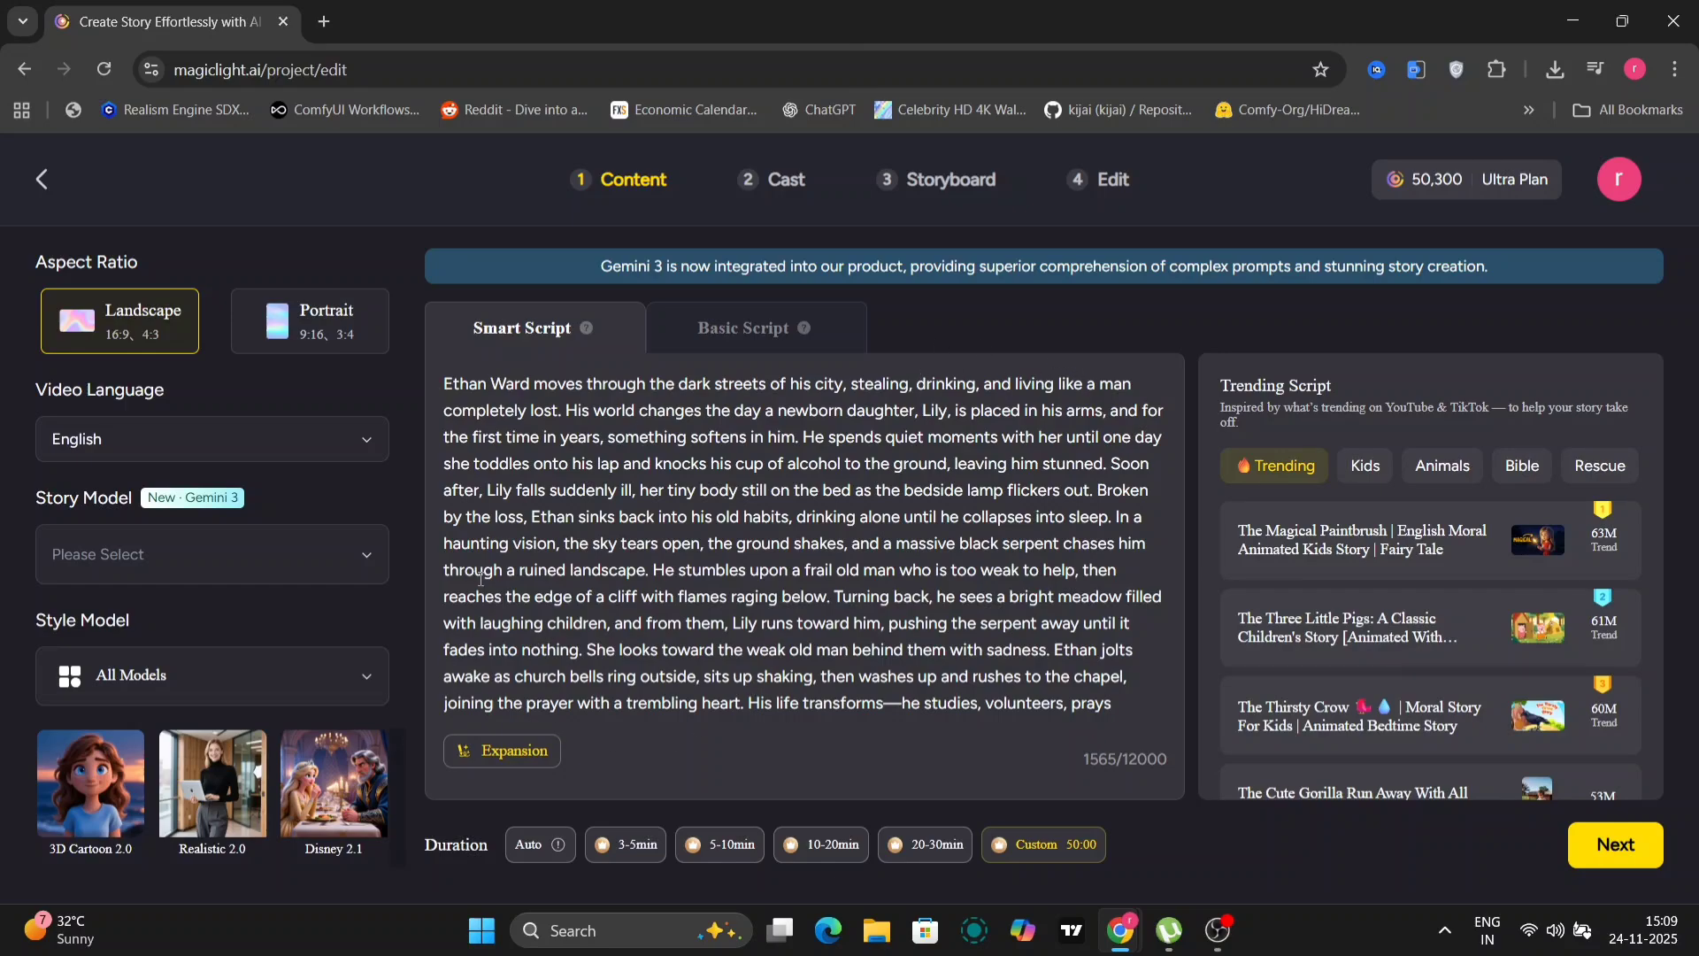
Expand the Ethan Ward story using the ChatGPT 5 story model and review the rewritten text.
left_click(510, 763)
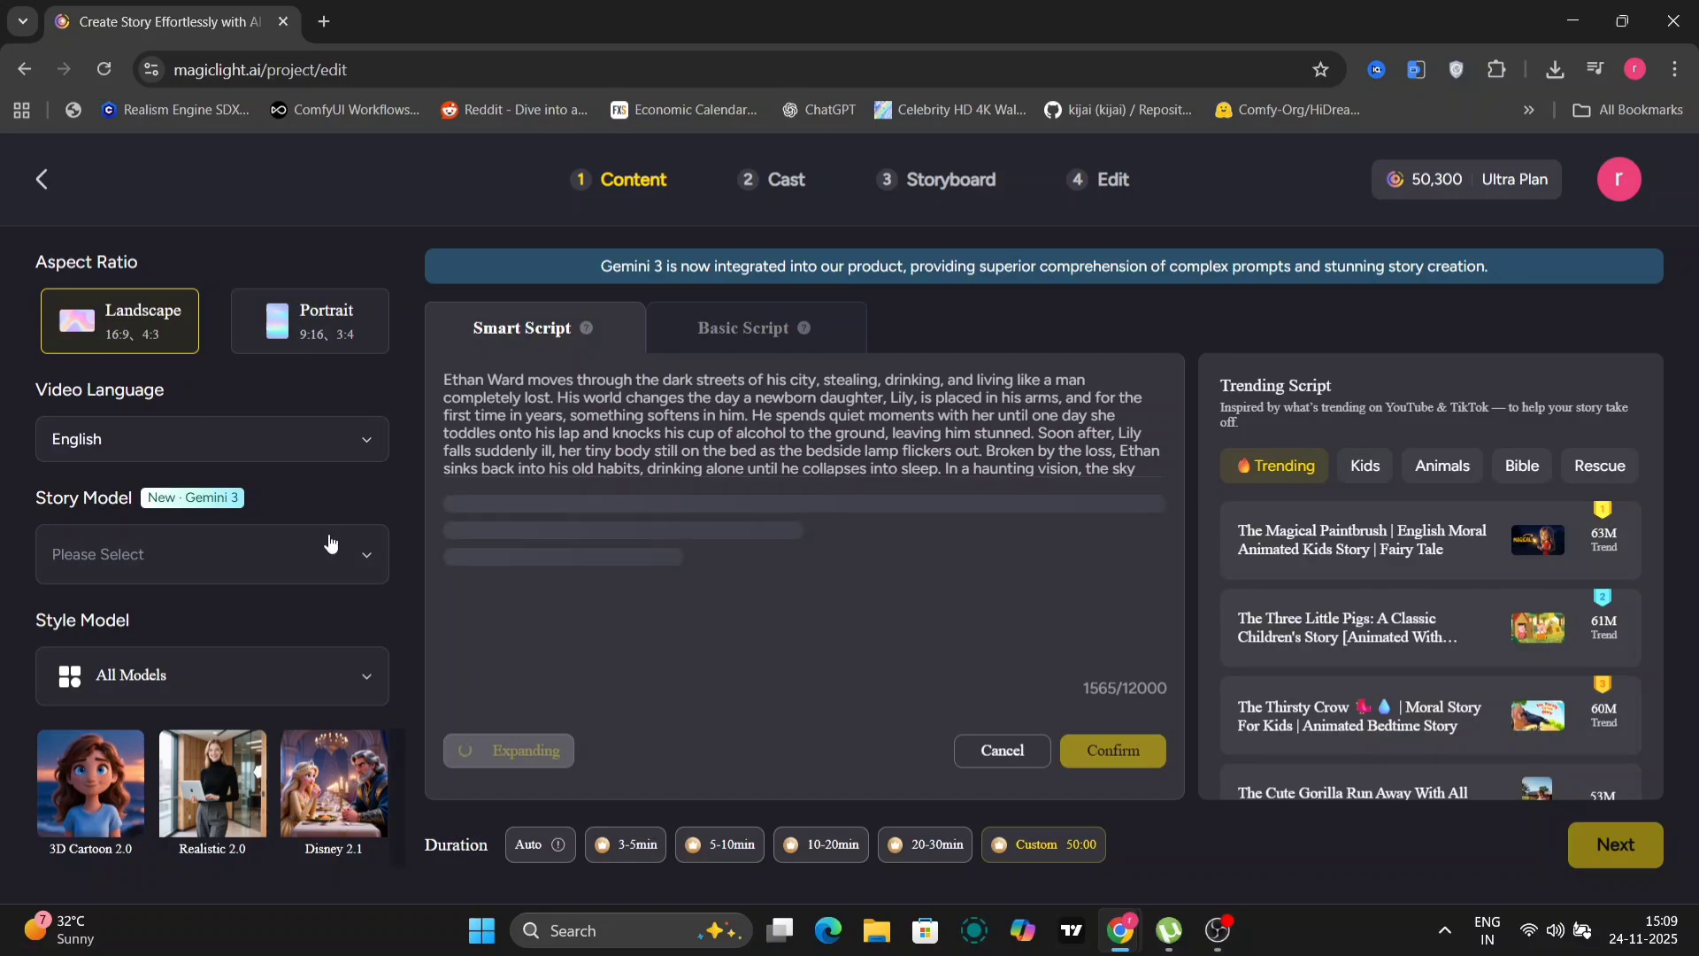
left_click(349, 555)
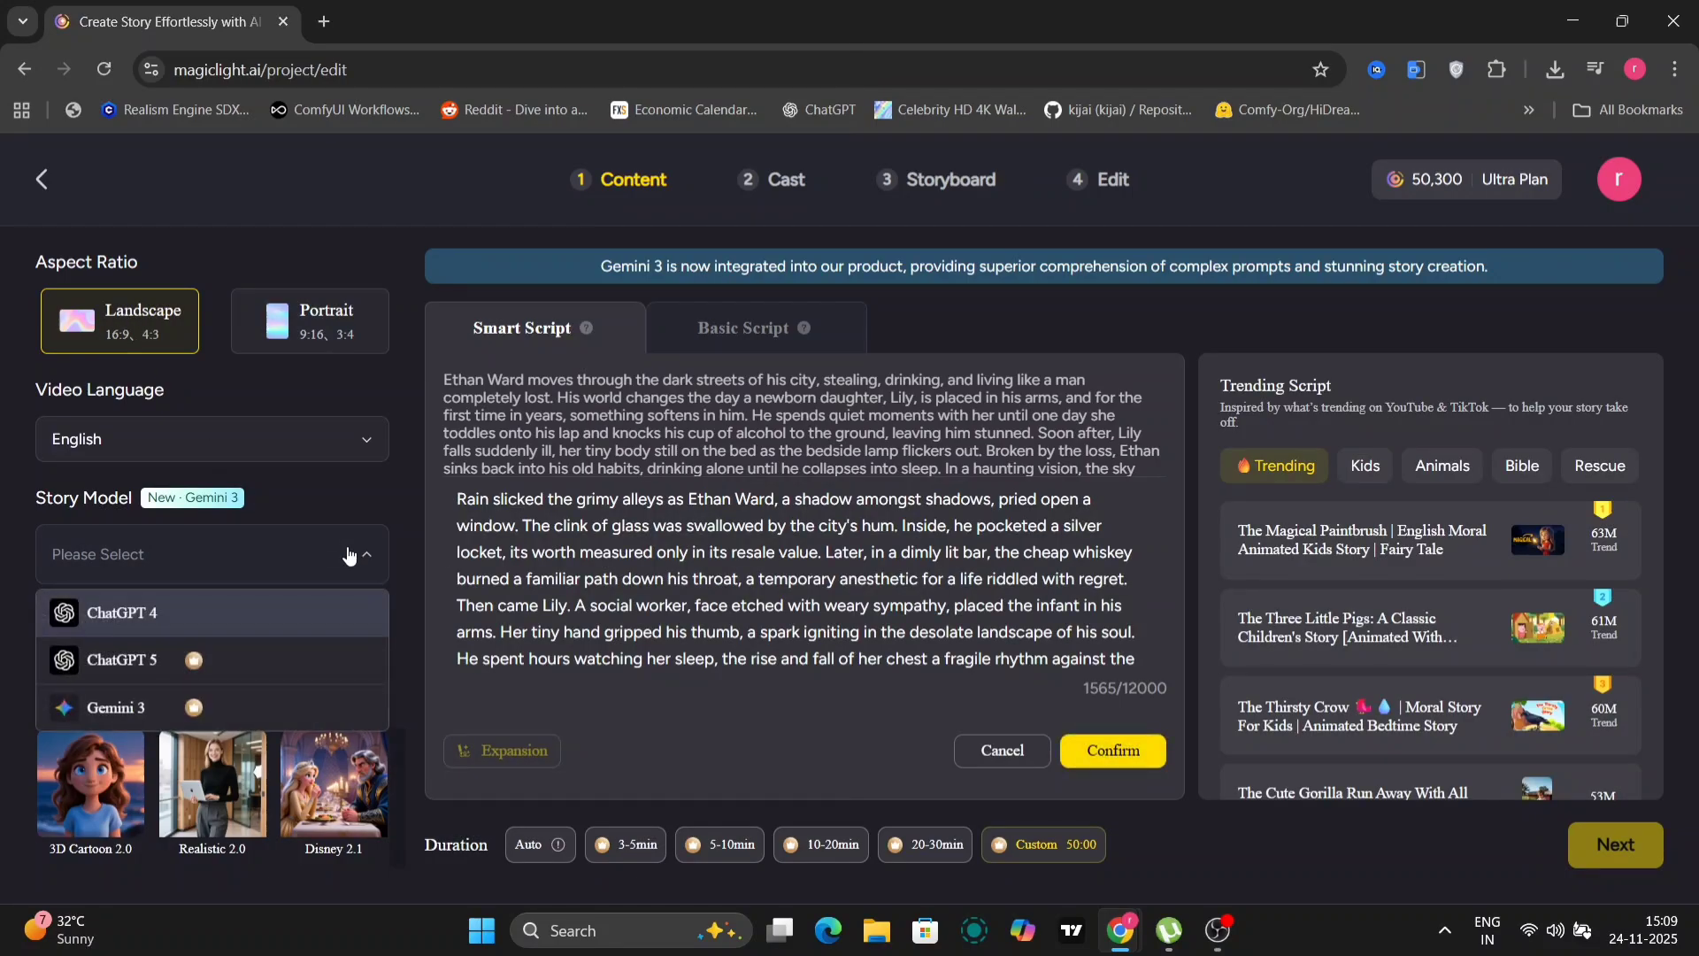
left_click(209, 679)
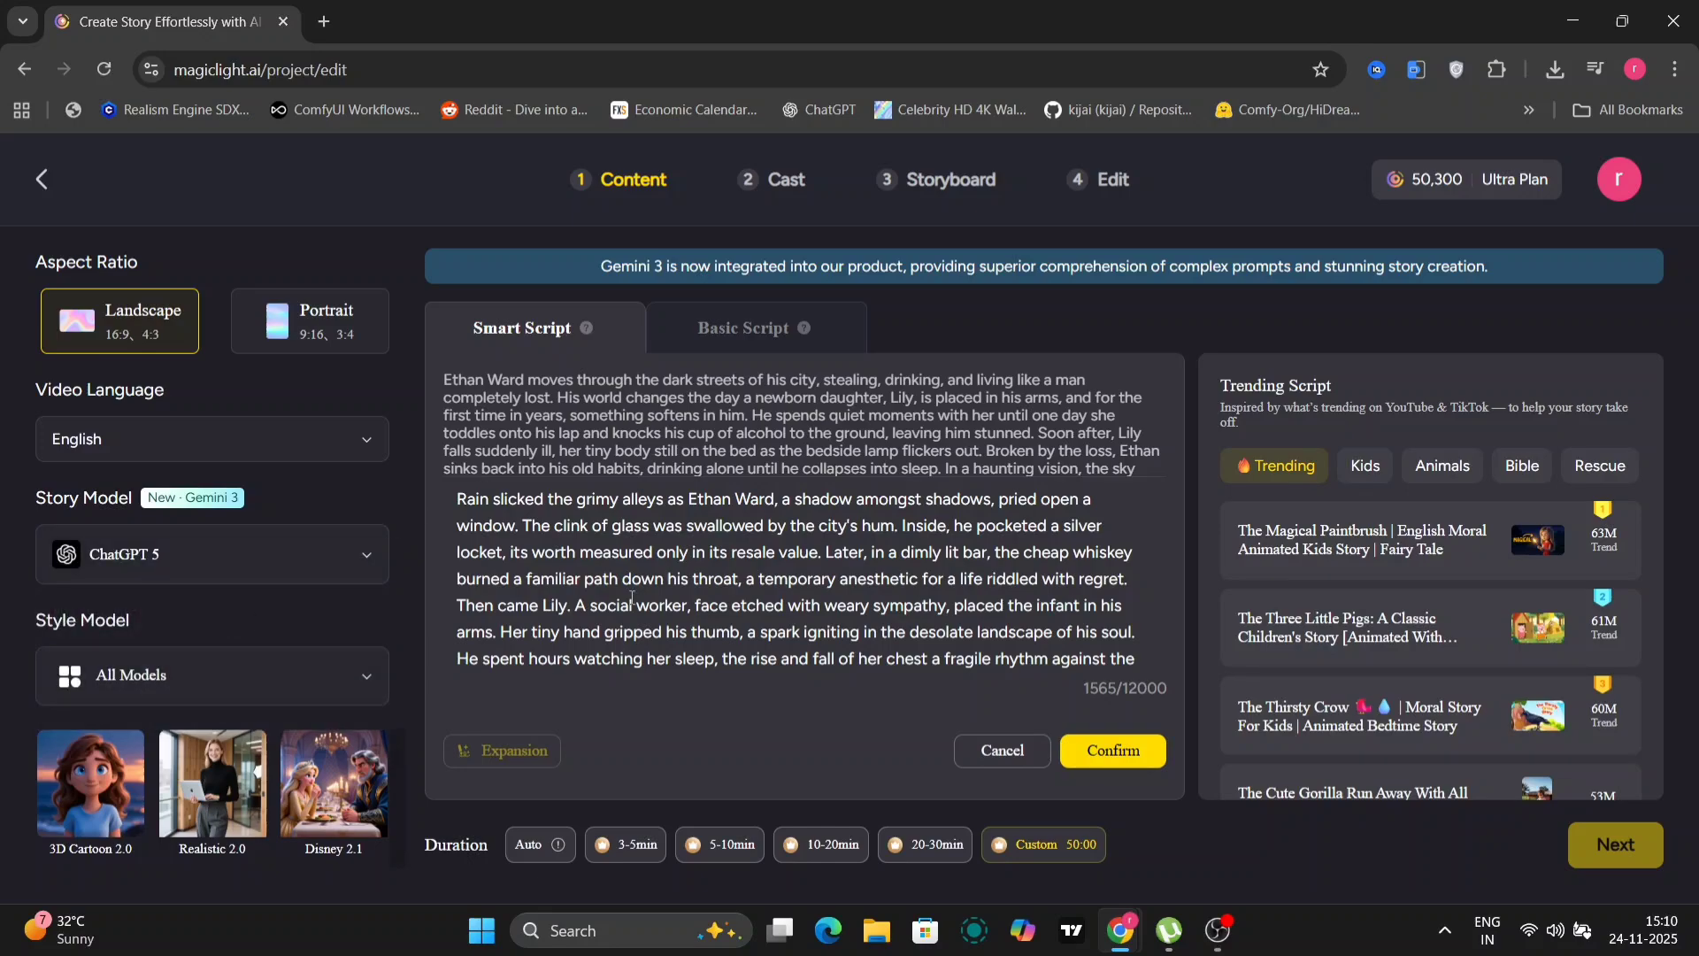
scroll(632, 598, "down", 3)
scroll(632, 598, "down", 3)
scroll(632, 599, "up", 3)
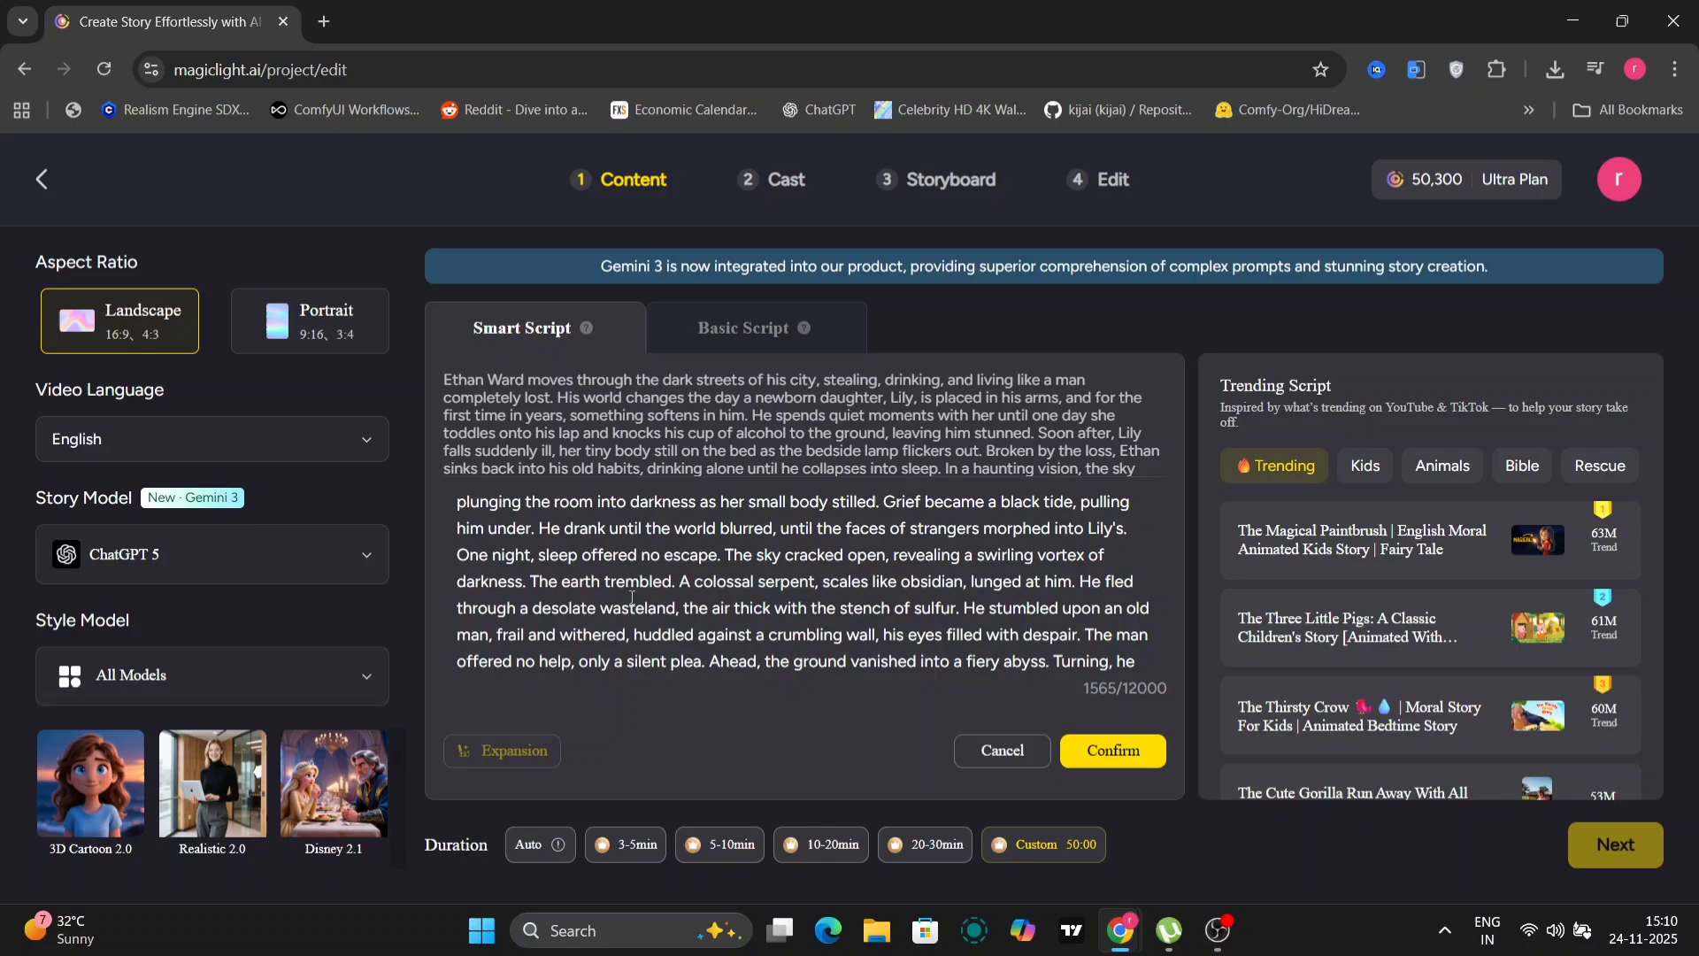
scroll(632, 599, "up", 3)
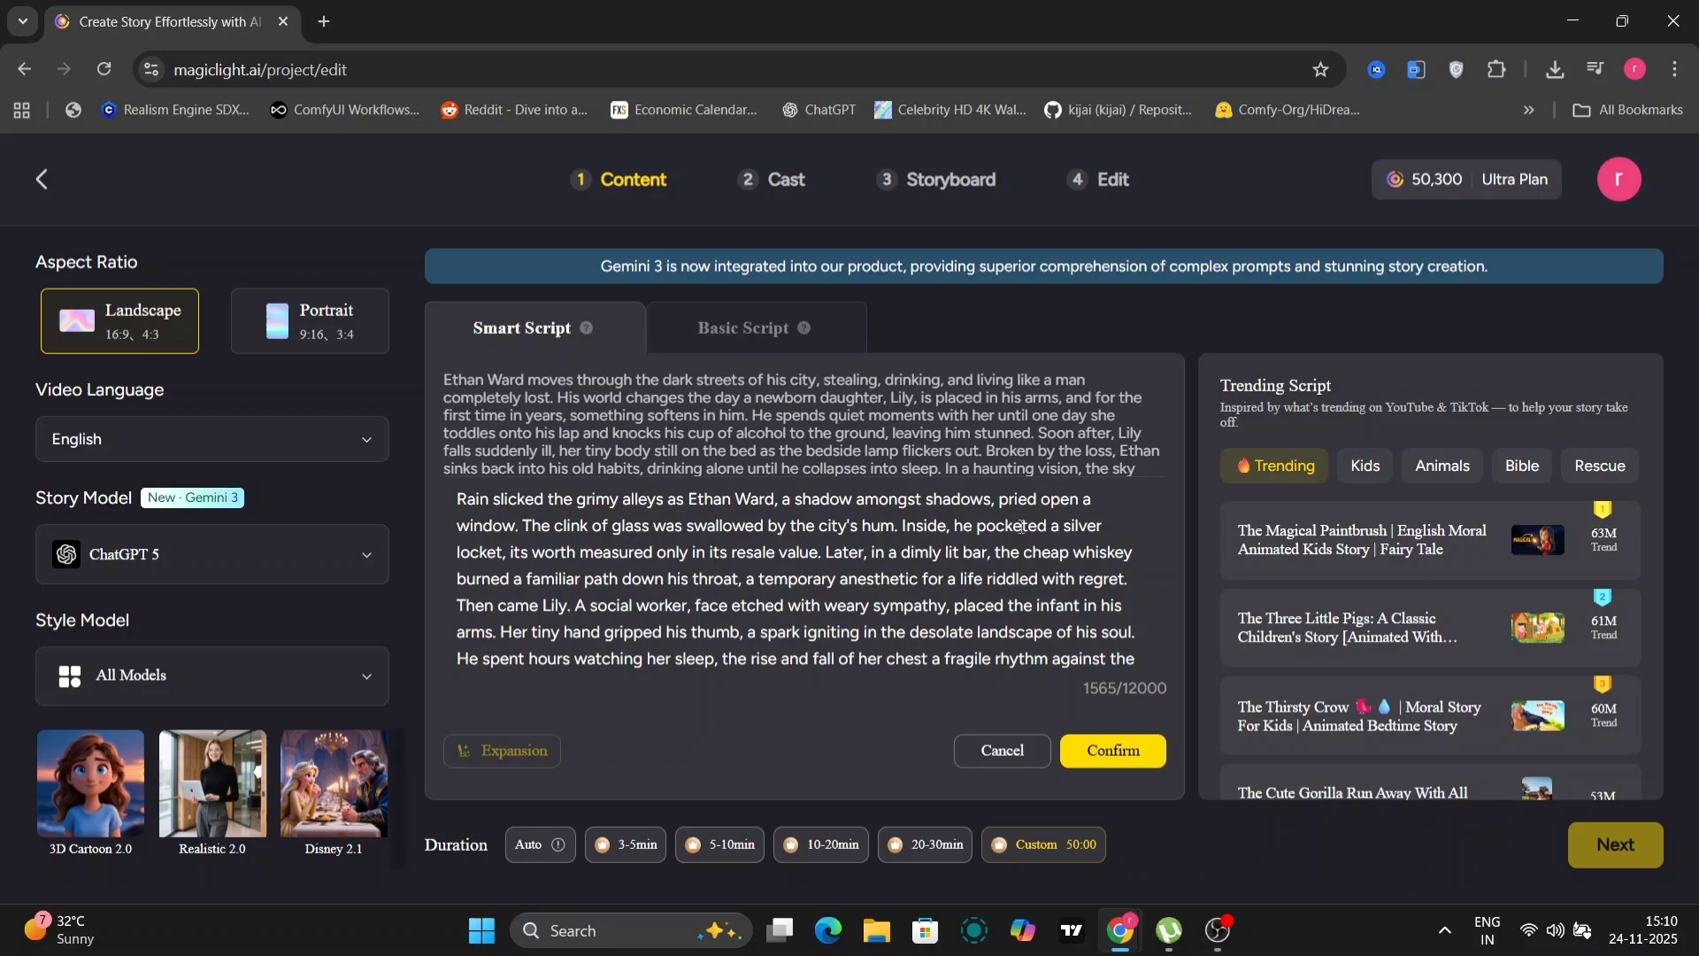
scroll(1022, 529, "down", 2)
scroll(1022, 530, "down", 2)
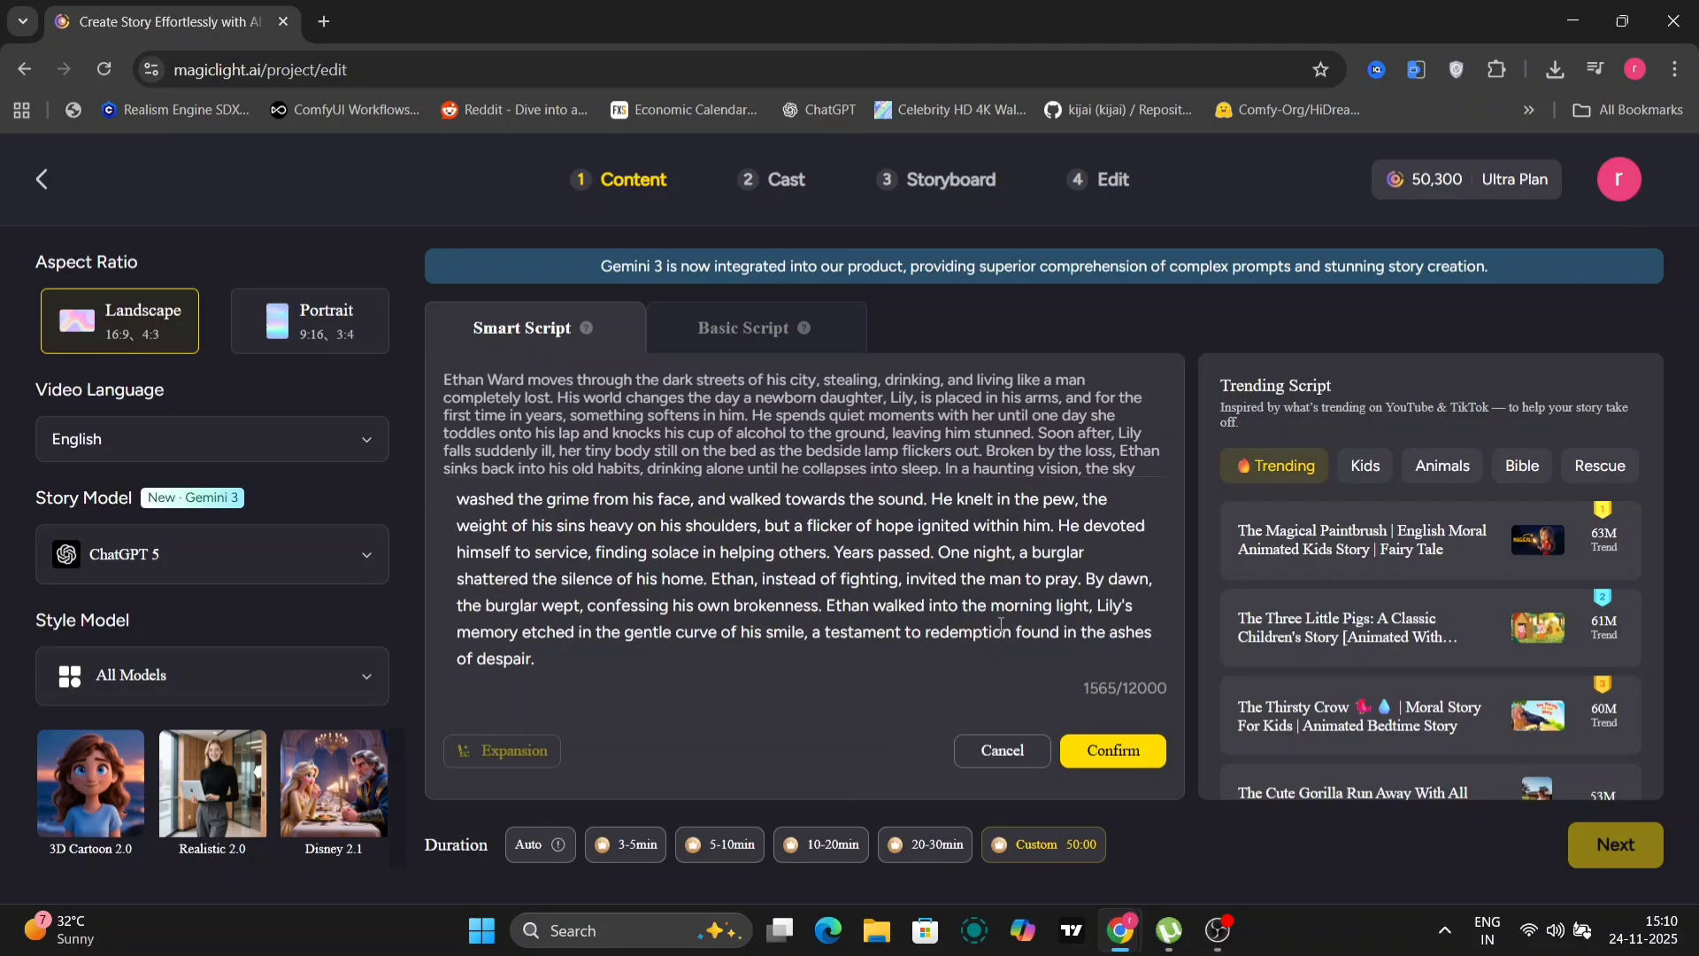
Accept the 2,612-character expanded script and choose the Magiclight 2.0 Realistic 2.0 visual style.
left_click(1105, 767)
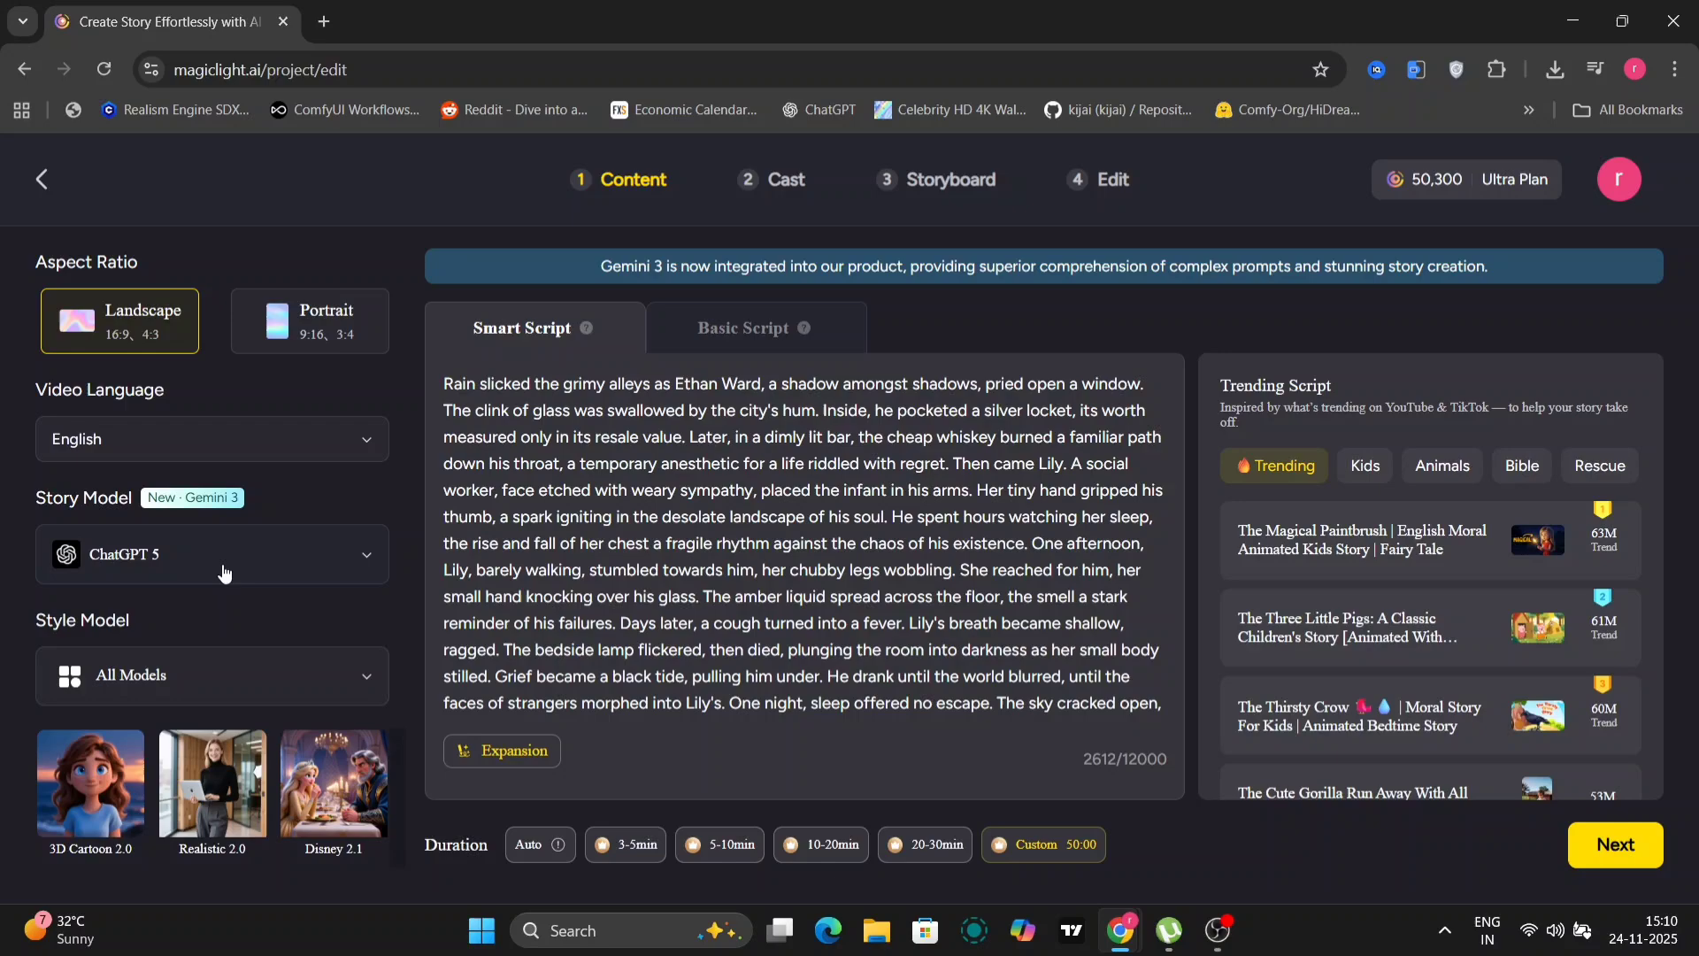
left_click(186, 683)
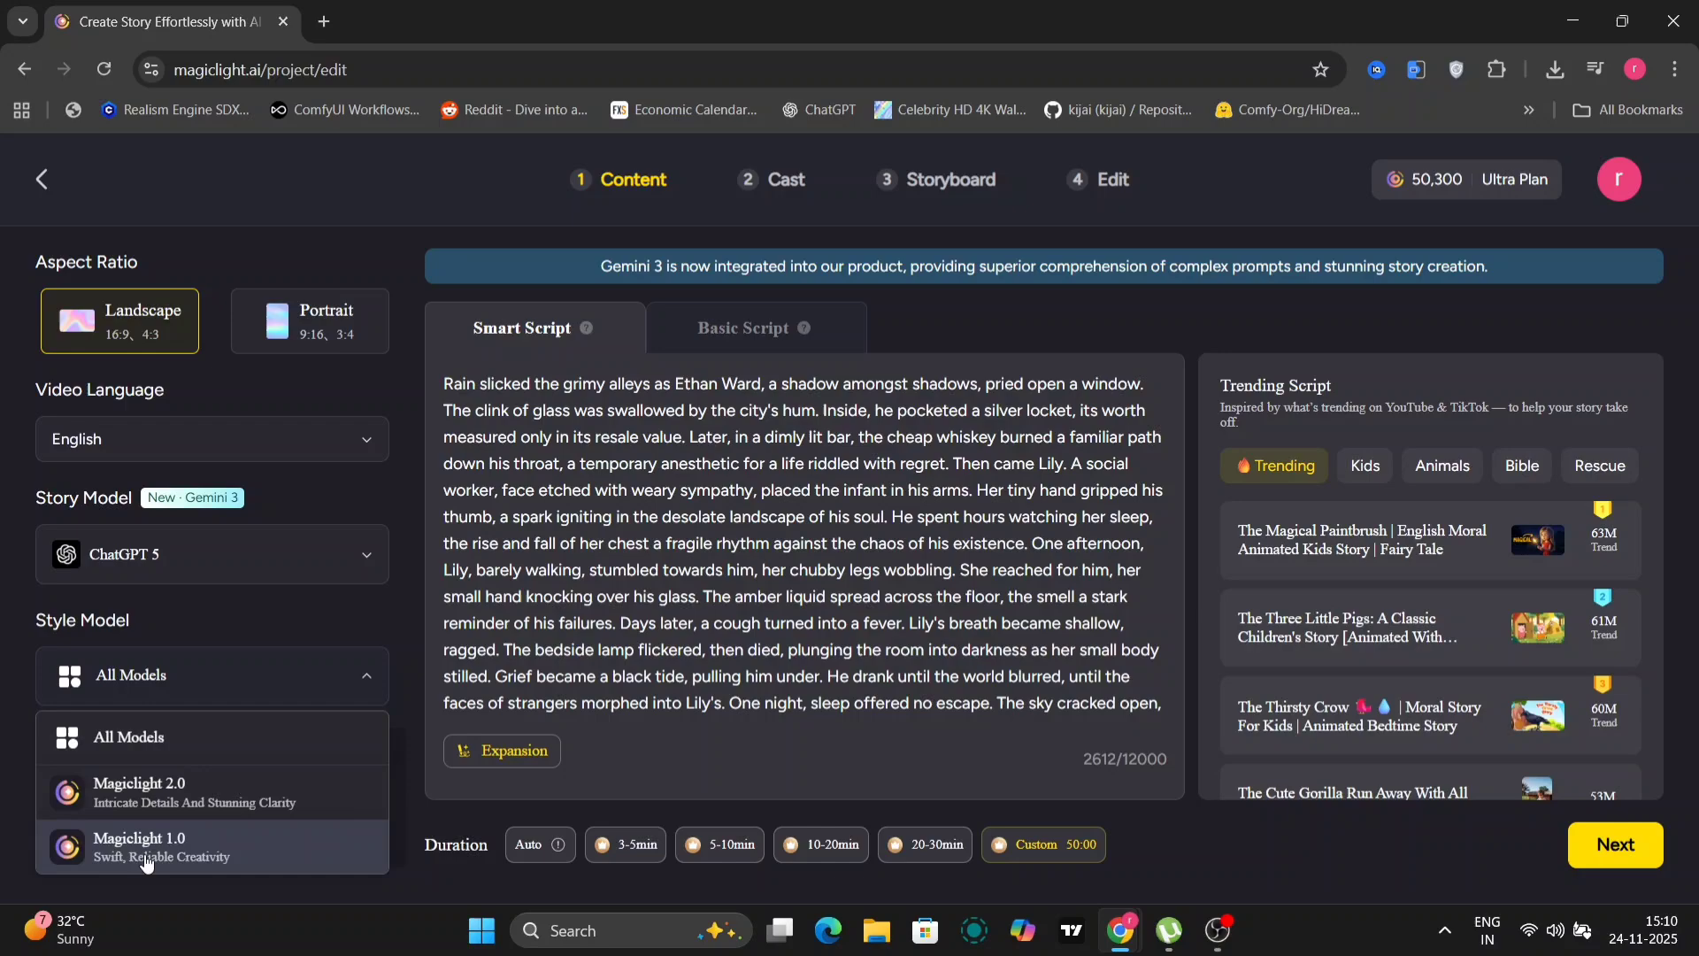
left_click(224, 816)
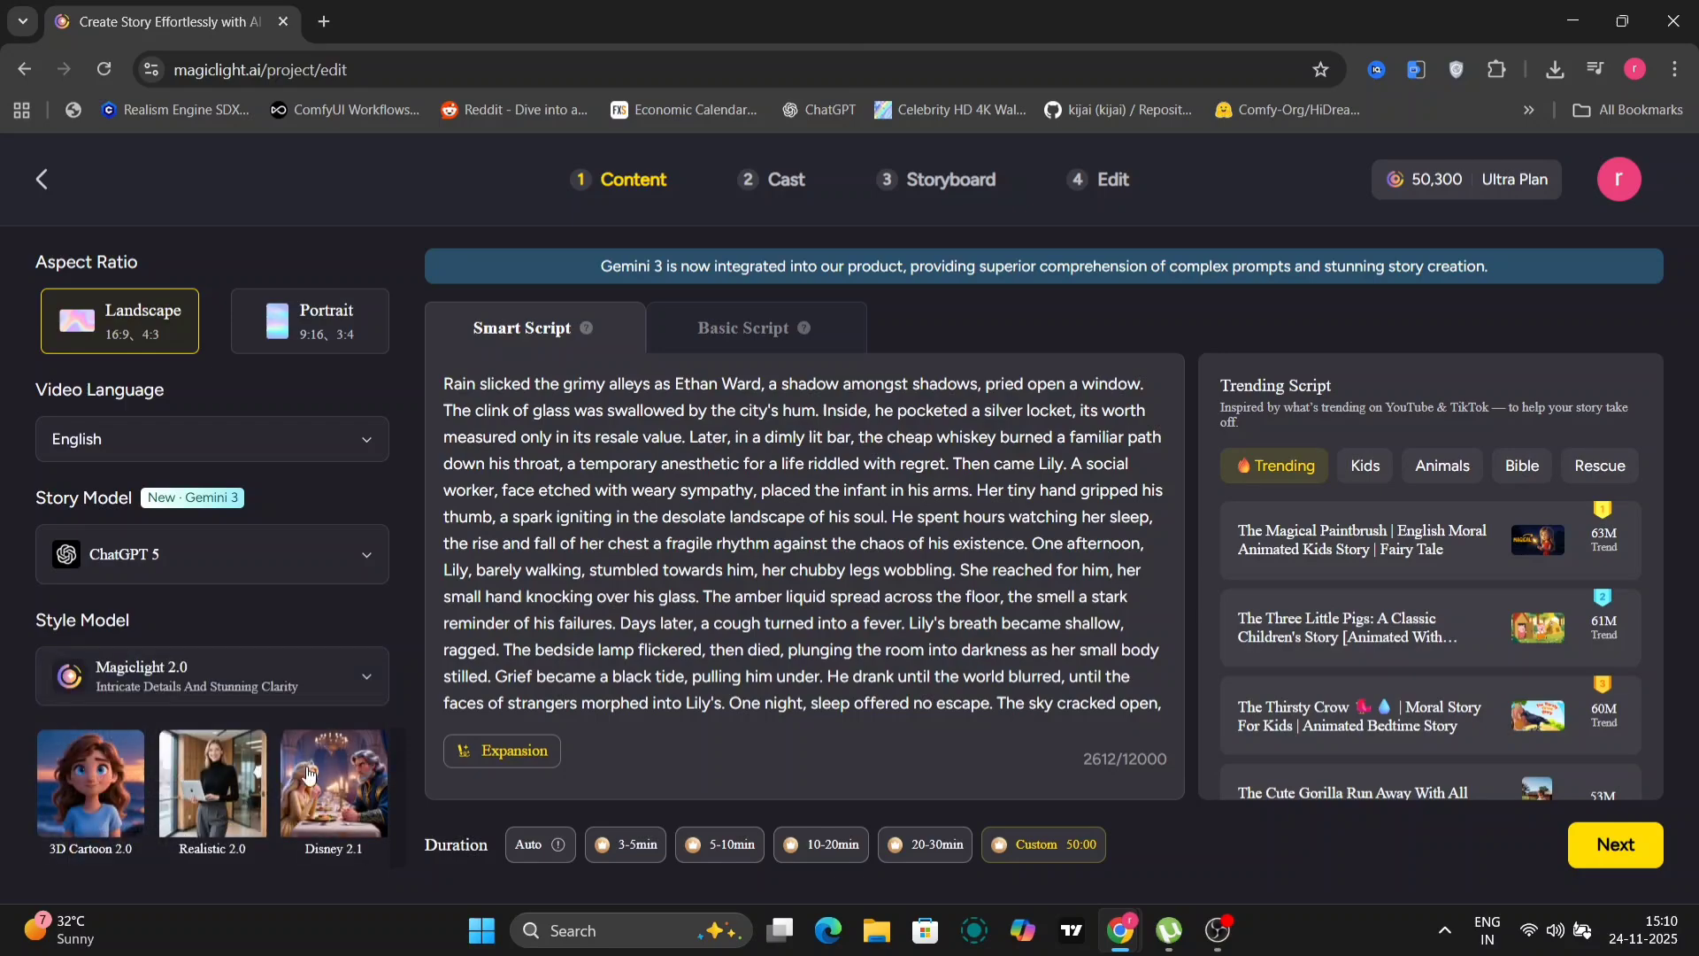
scroll(162, 794, "down", 1)
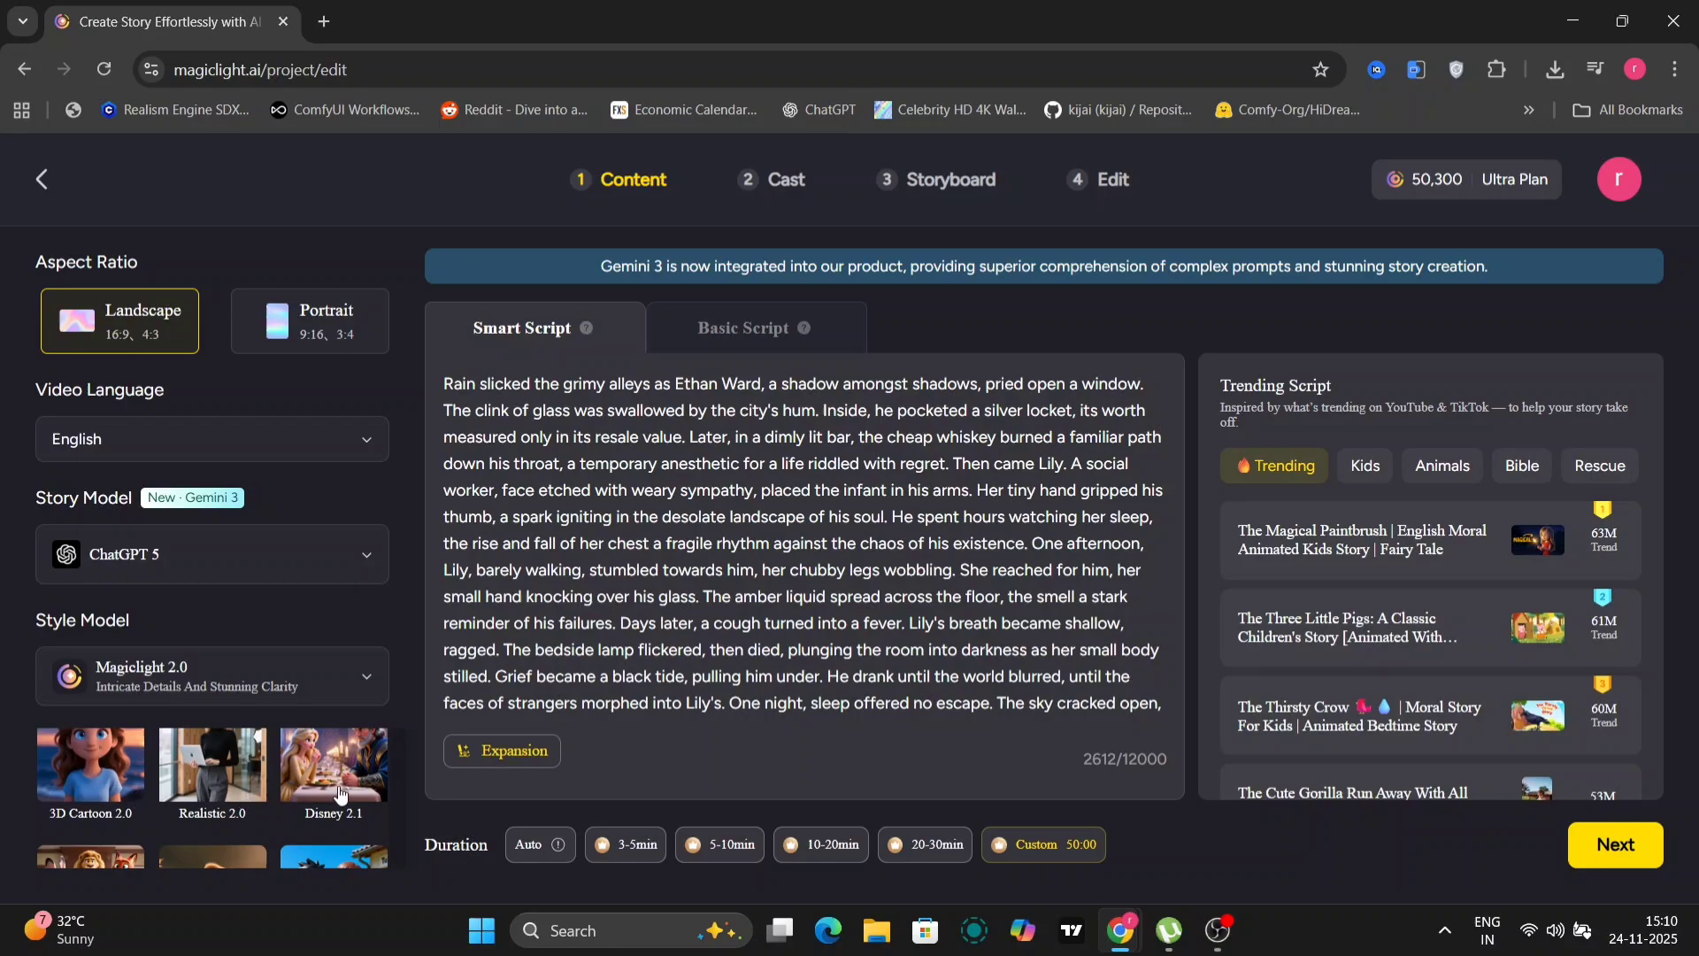
scroll(341, 794, "down", 3)
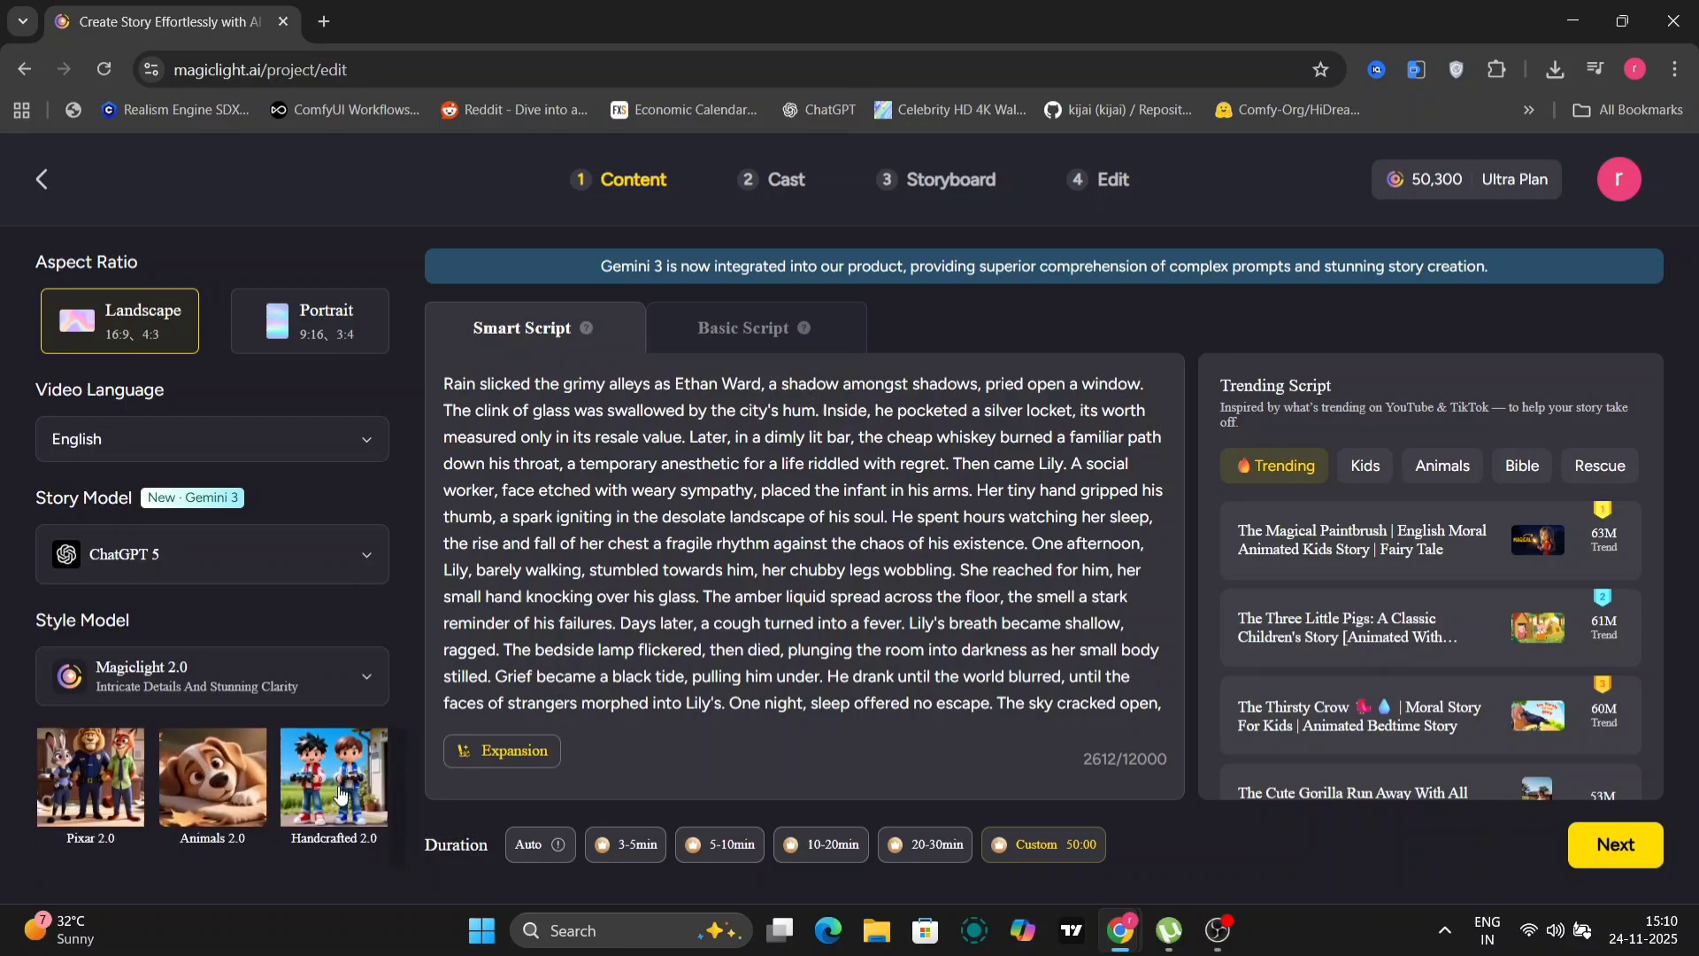
scroll(341, 794, "down", 3)
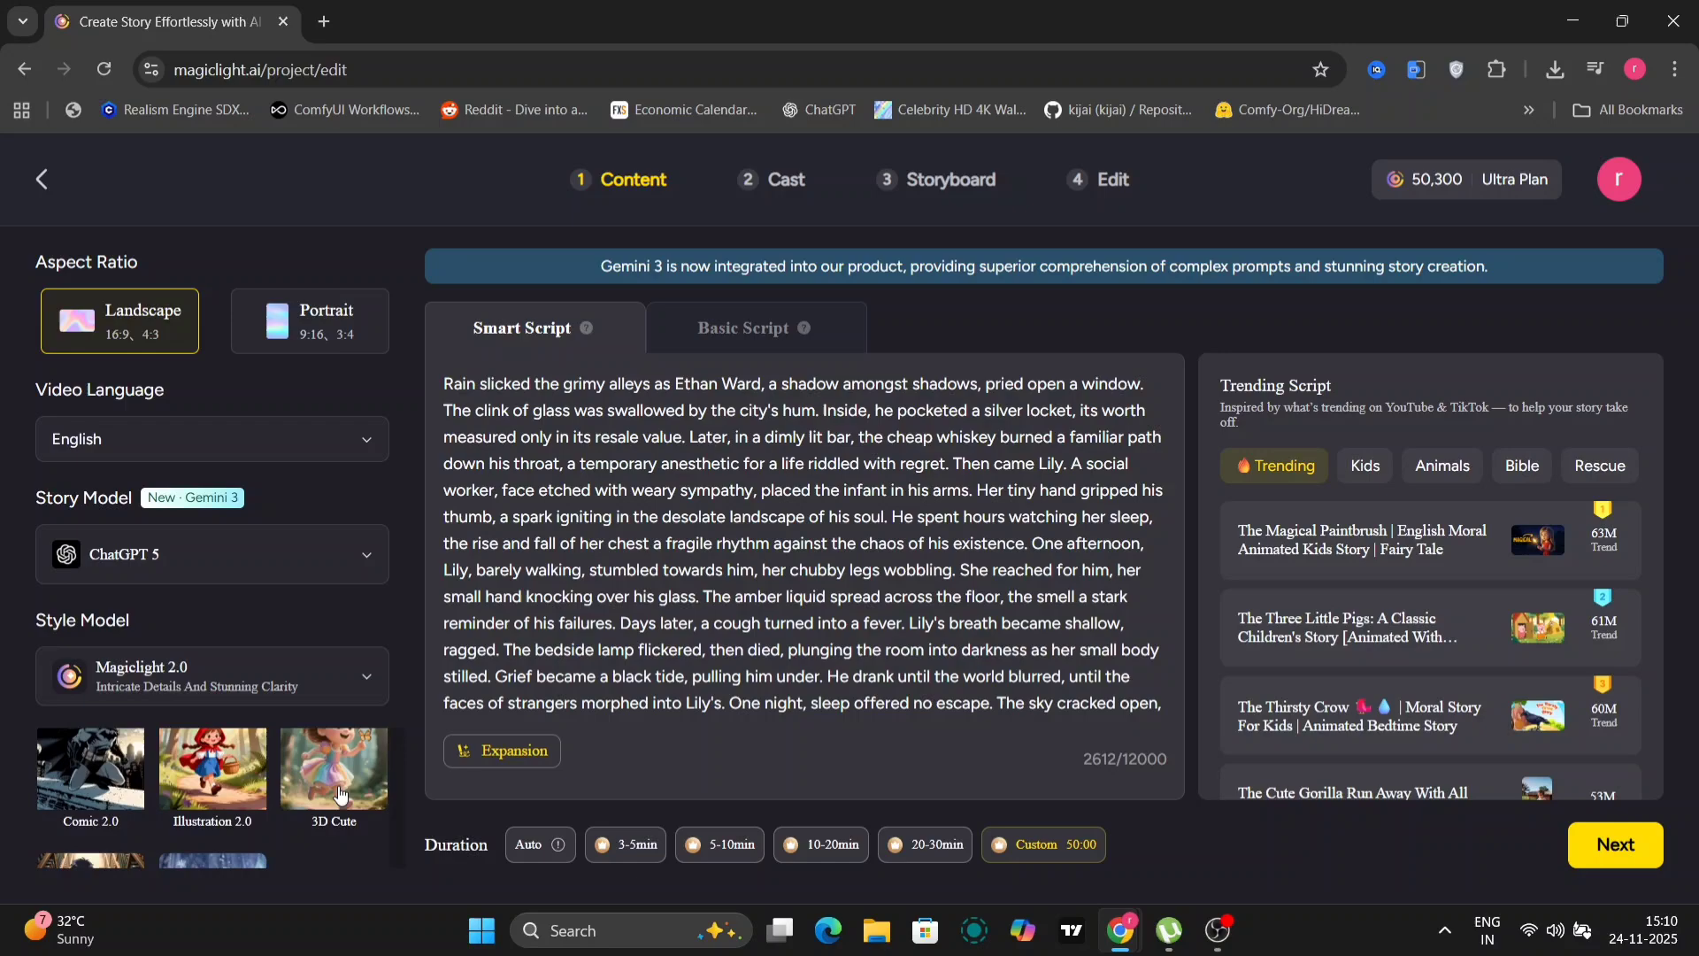
scroll(341, 794, "down", 3)
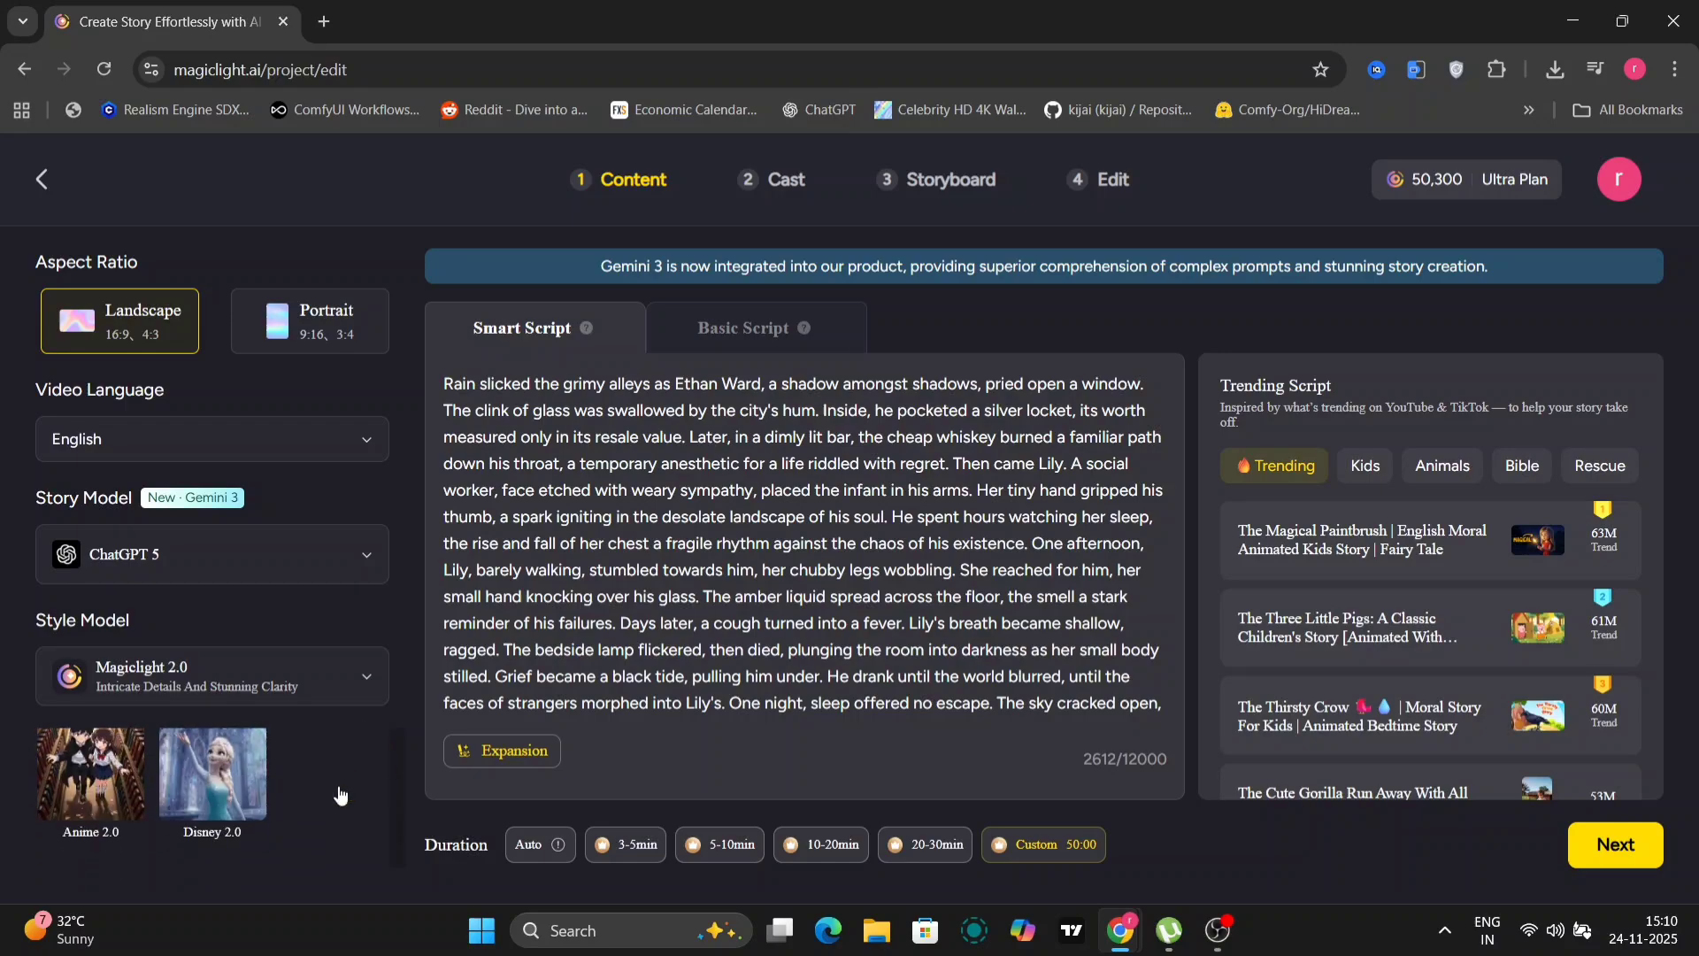
scroll(341, 794, "up", 3)
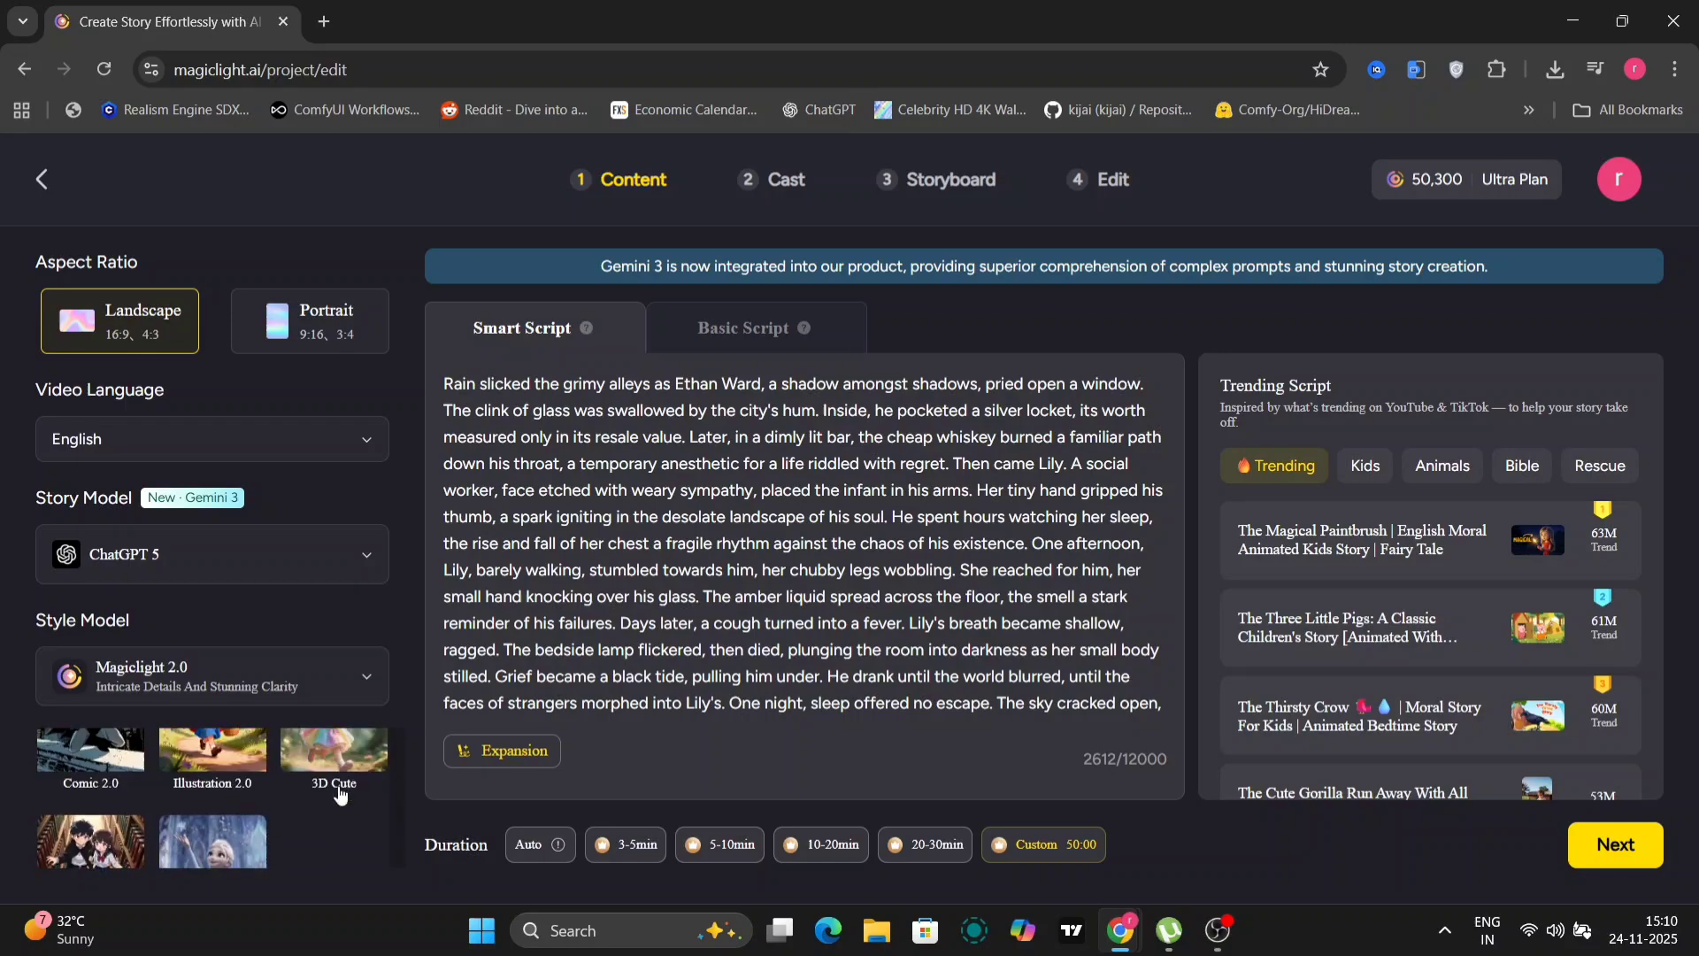
scroll(340, 794, "up", 3)
scroll(341, 794, "up", 2)
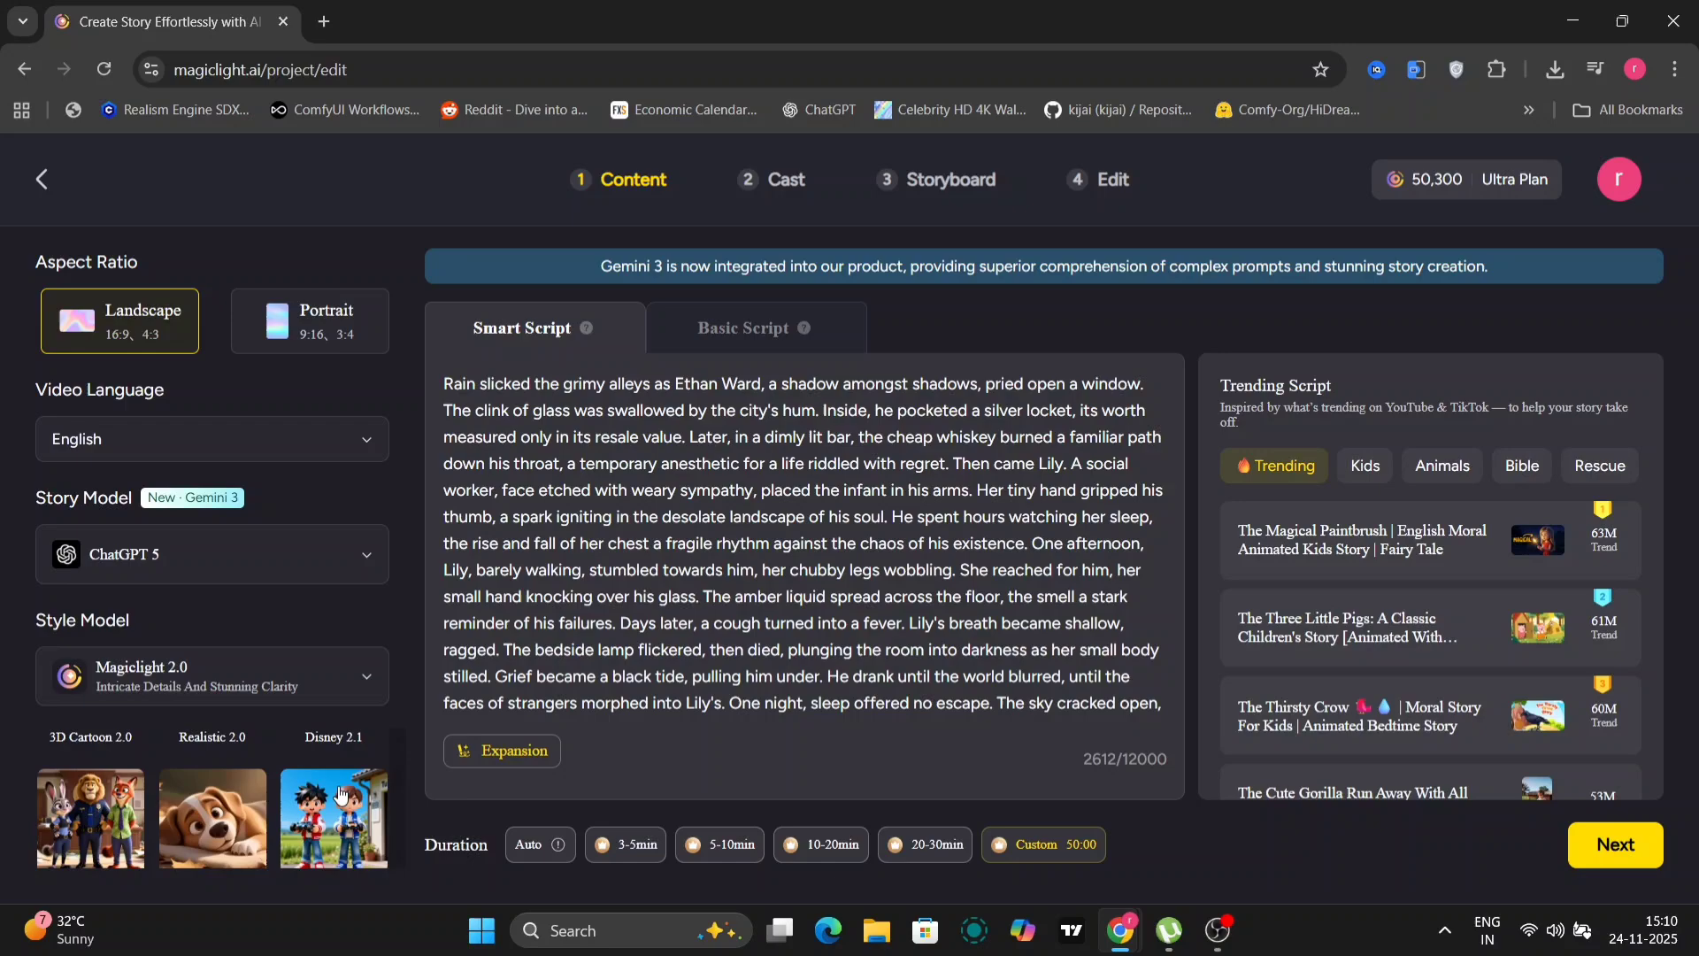
scroll(341, 794, "up", 1)
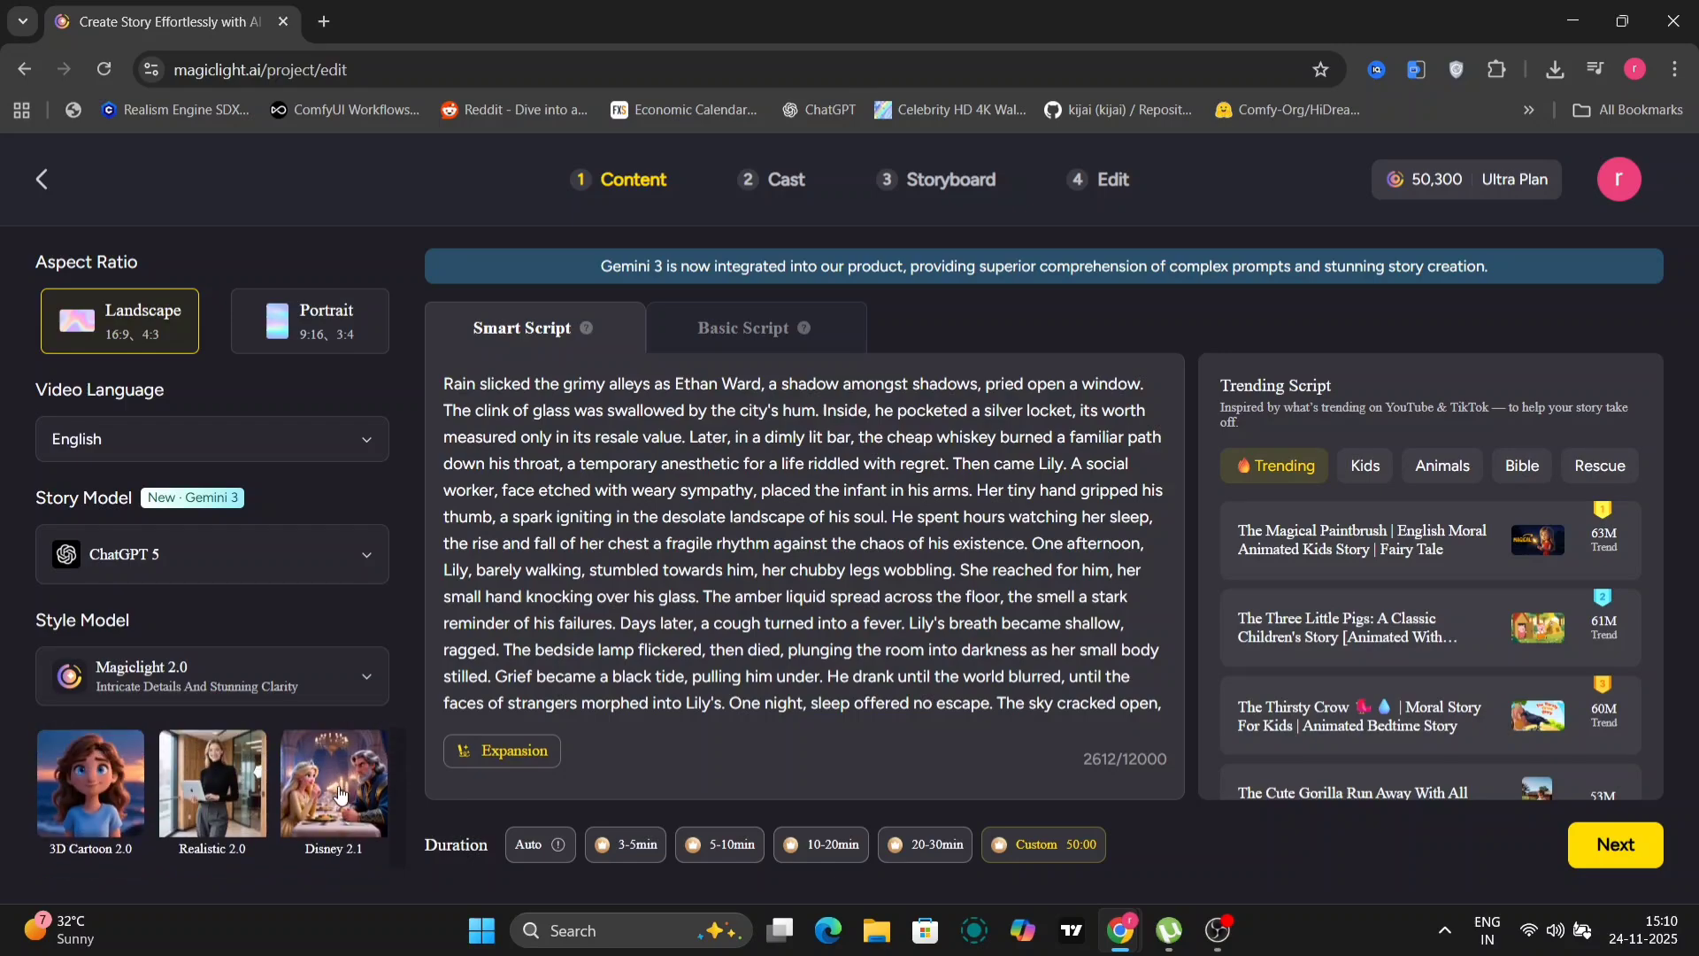
left_click(224, 773)
Set a custom 50-minute duration and submit the script to create the project.
left_click(1058, 852)
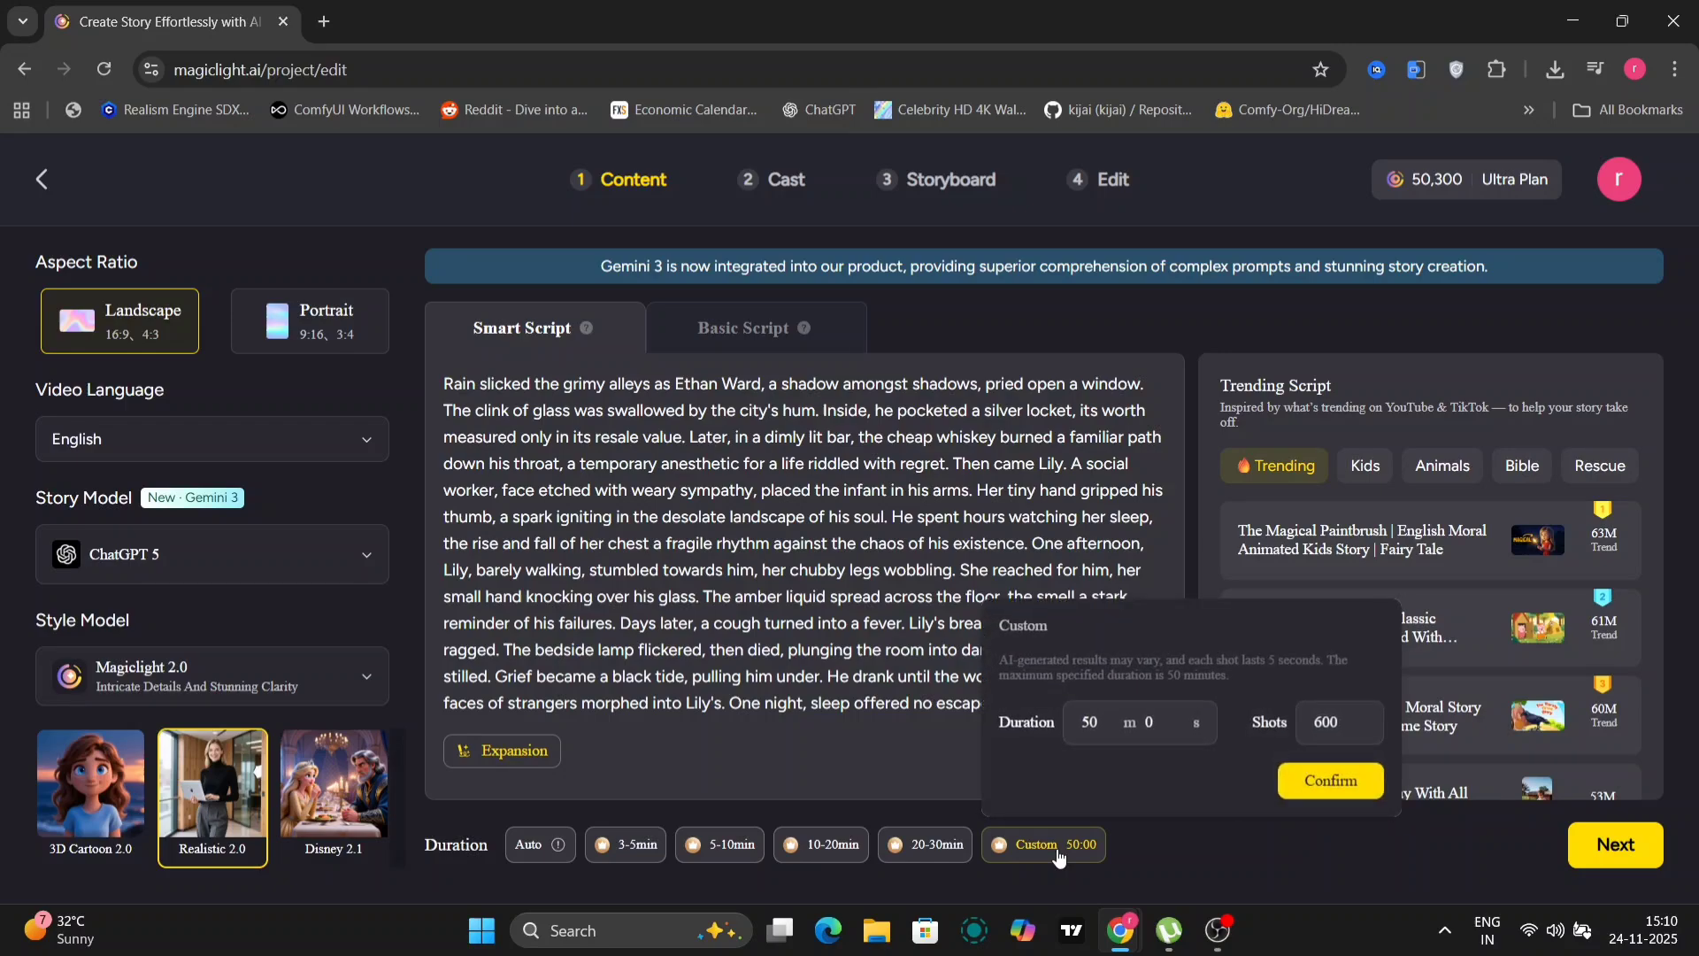
left_click(1123, 732)
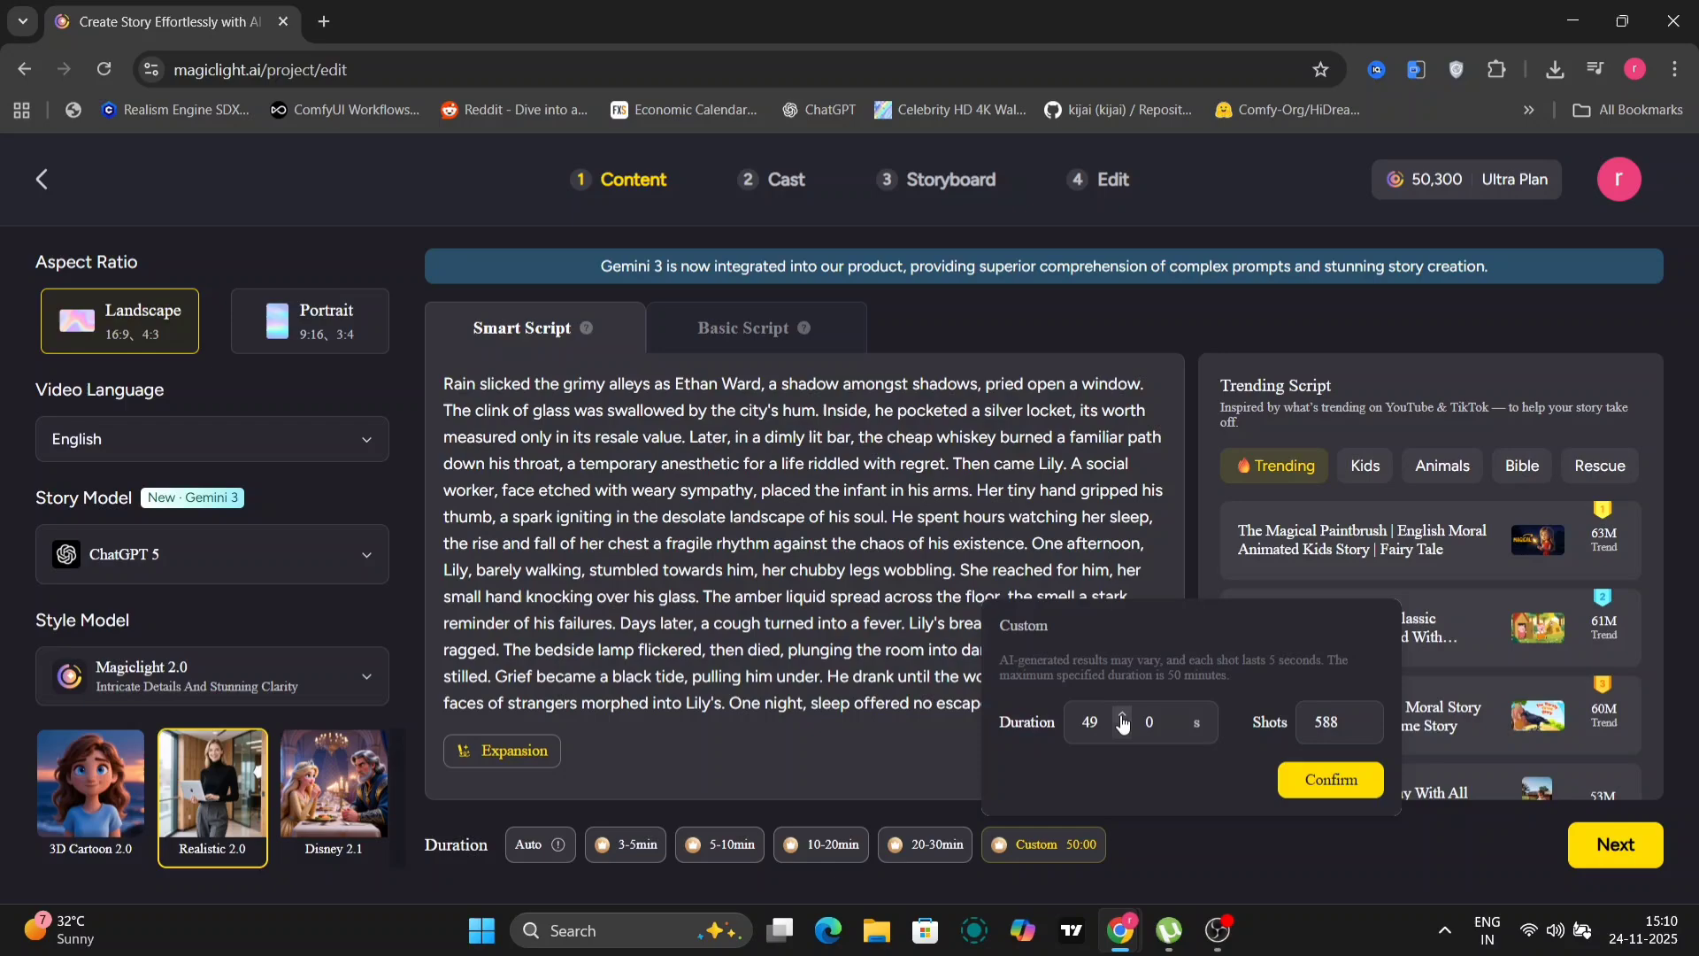
left_click(1122, 713)
left_click(1330, 780)
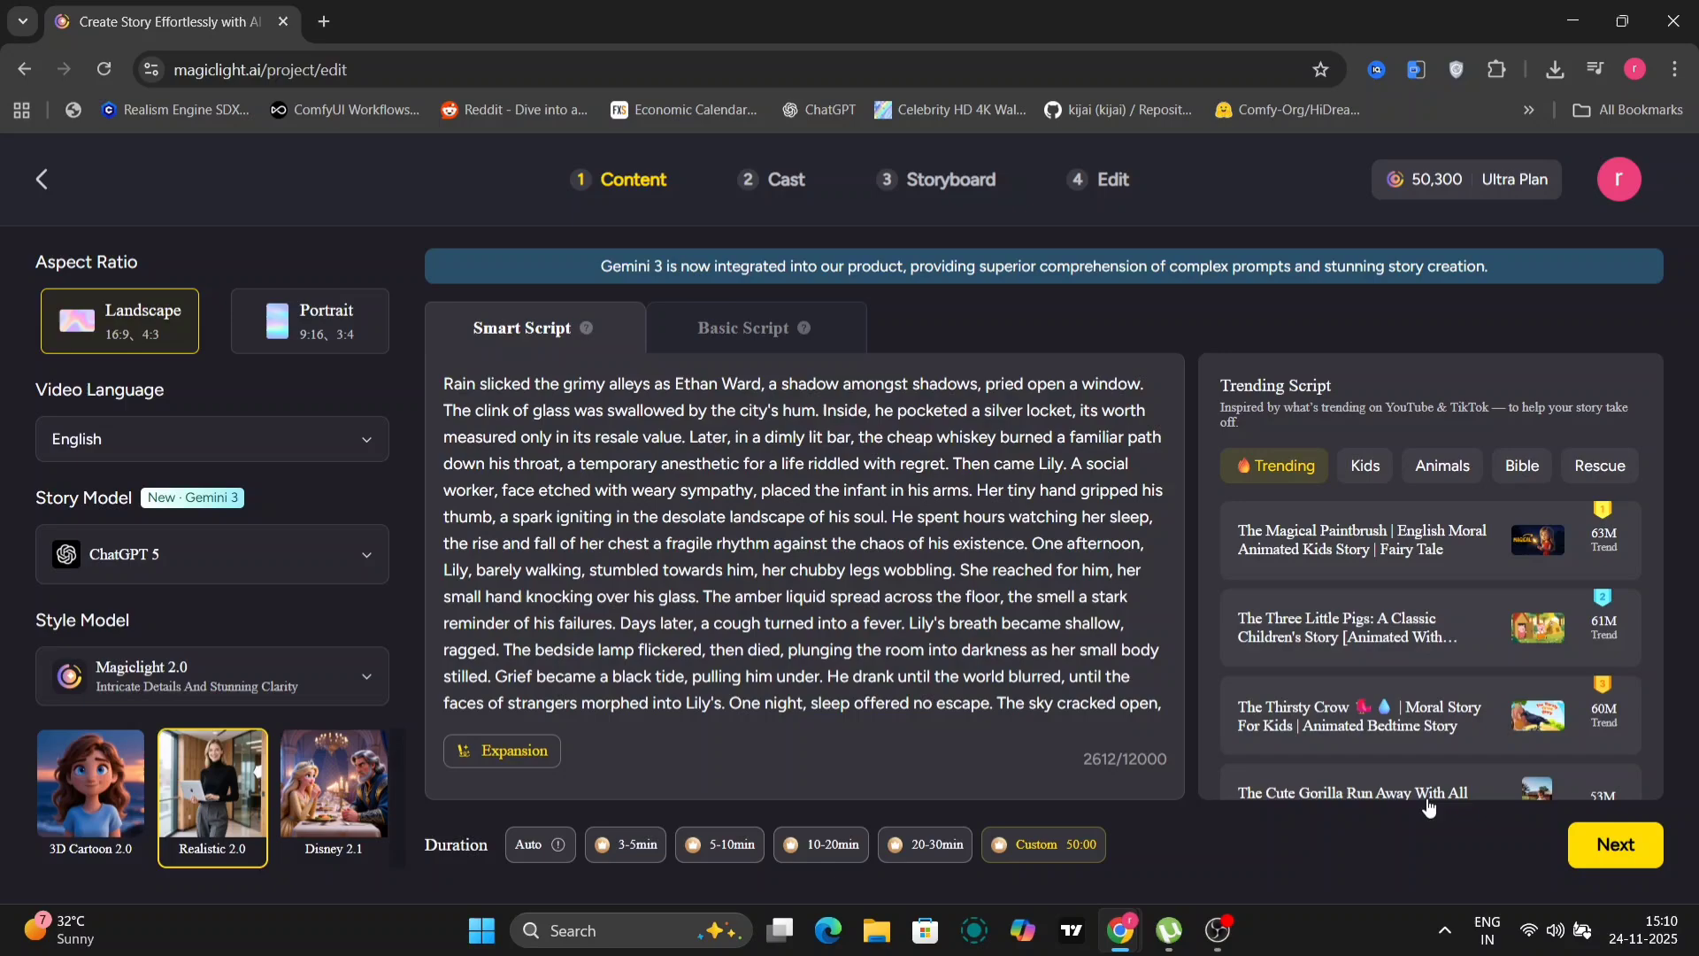
left_click(1605, 856)
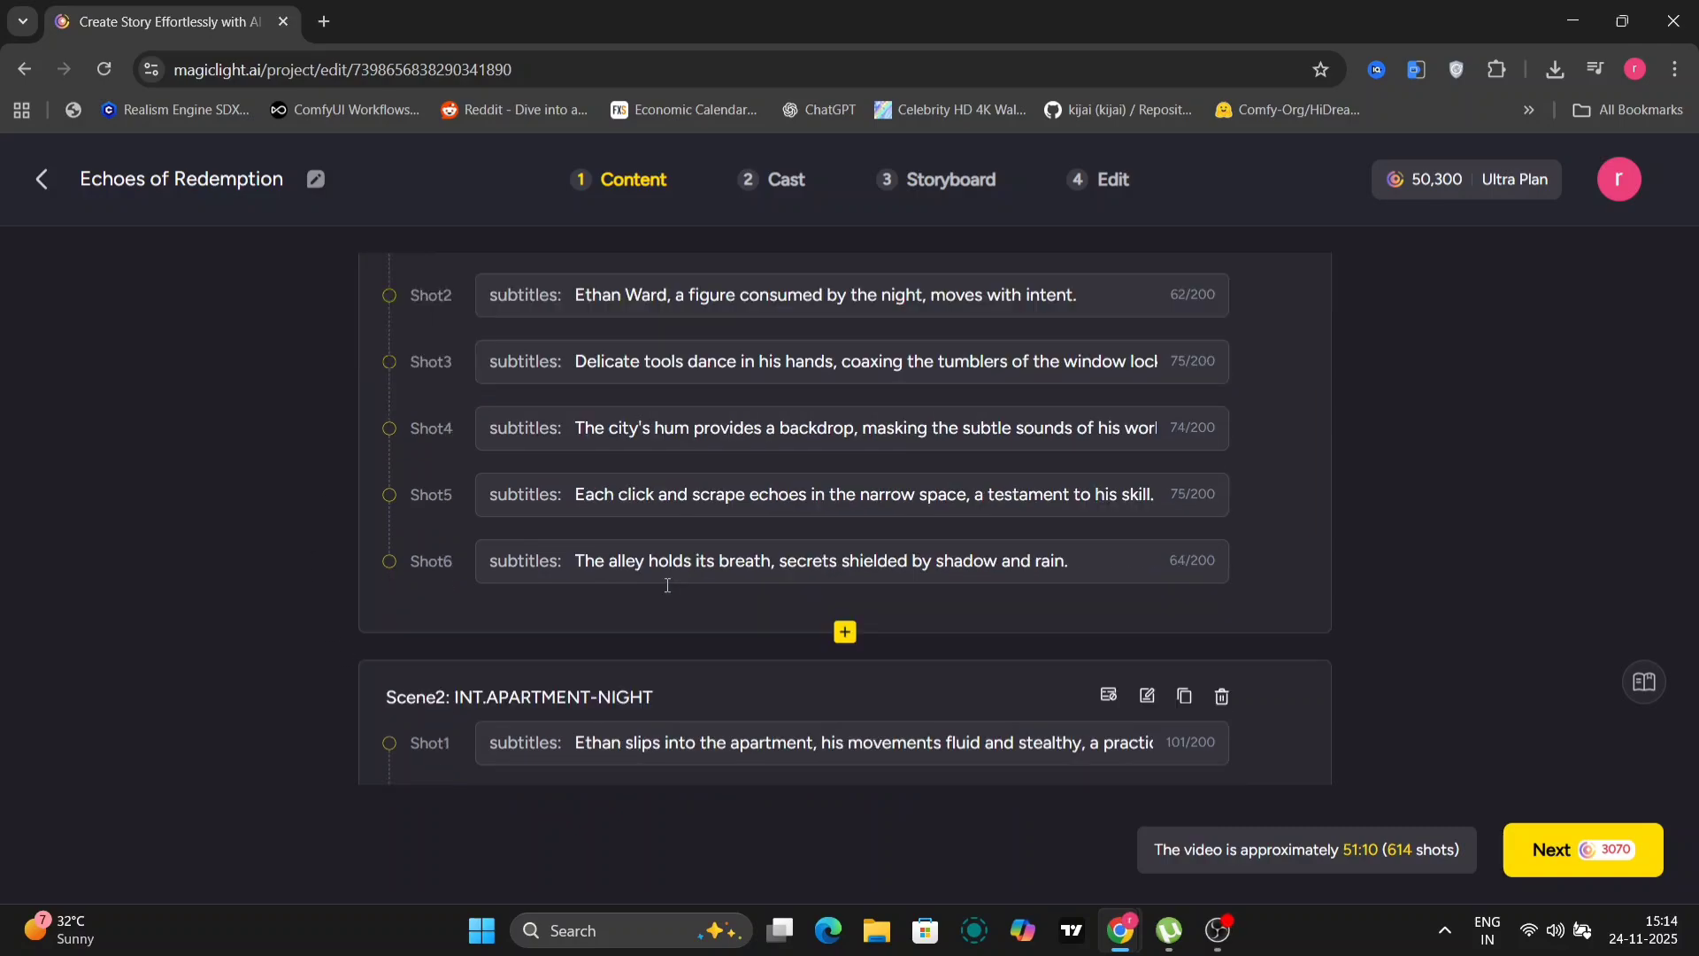
Scroll through the generated scenes and shot subtitles down to Scene 111.
scroll(667, 585, "down", 8)
scroll(668, 585, "down", 5)
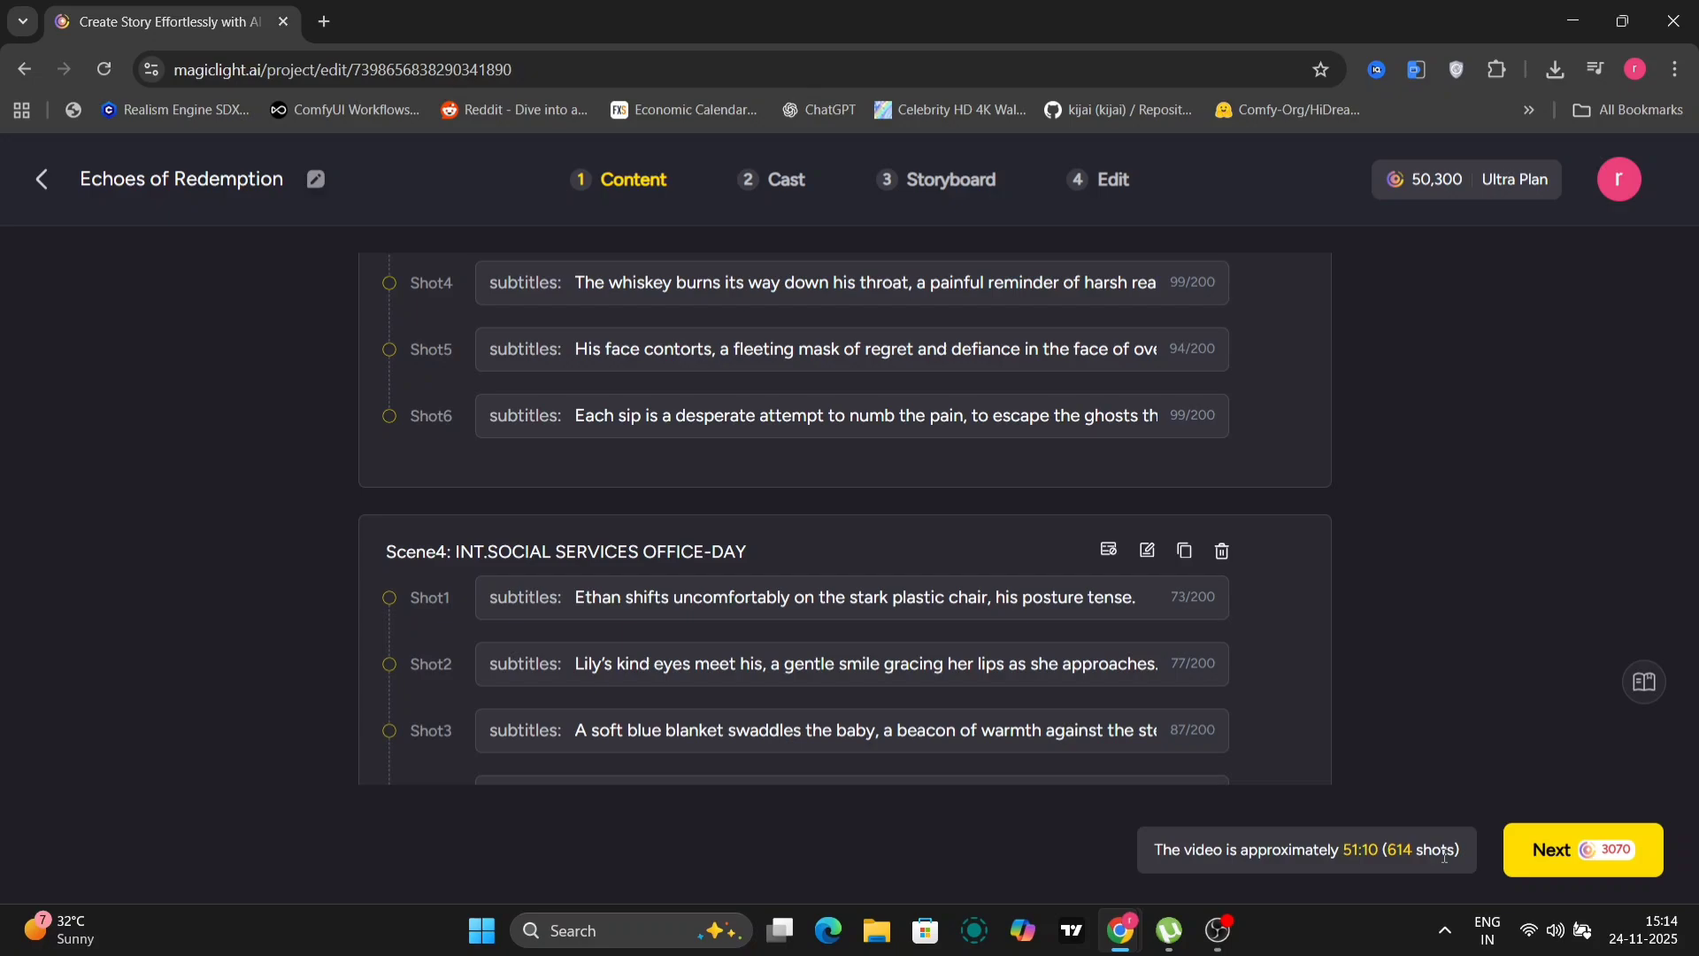
scroll(754, 705, "down", 15)
scroll(754, 705, "down", 20)
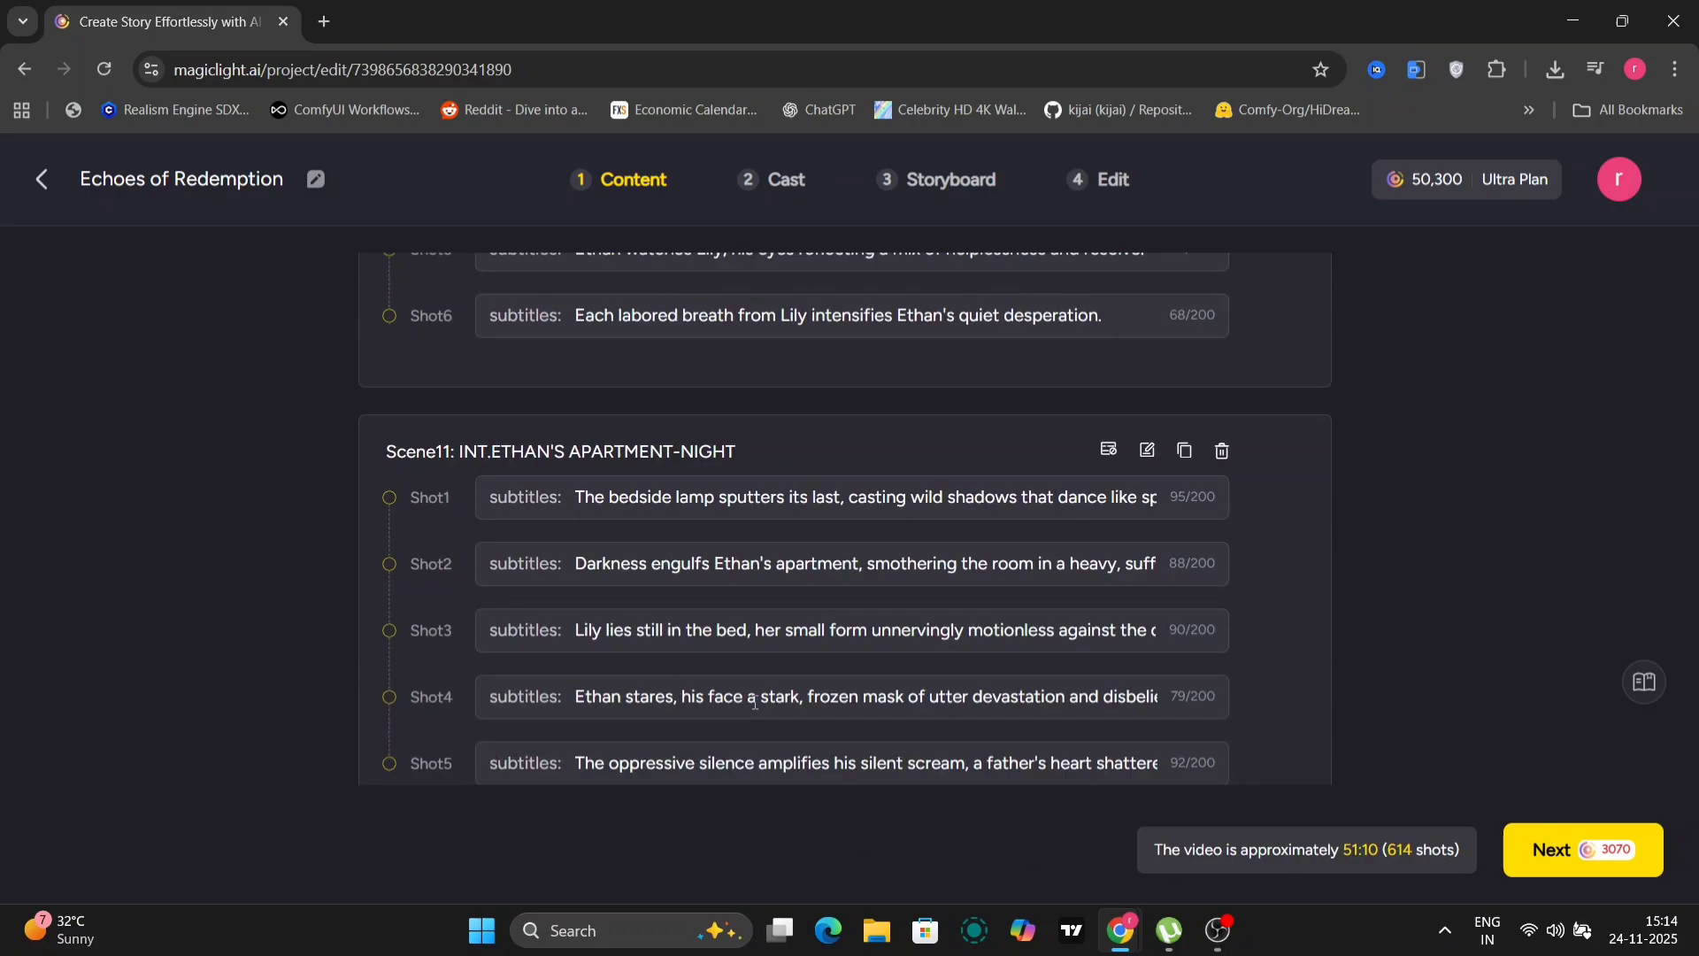
scroll(755, 706, "down", 20)
scroll(754, 705, "down", 15)
scroll(754, 708, "up", 1)
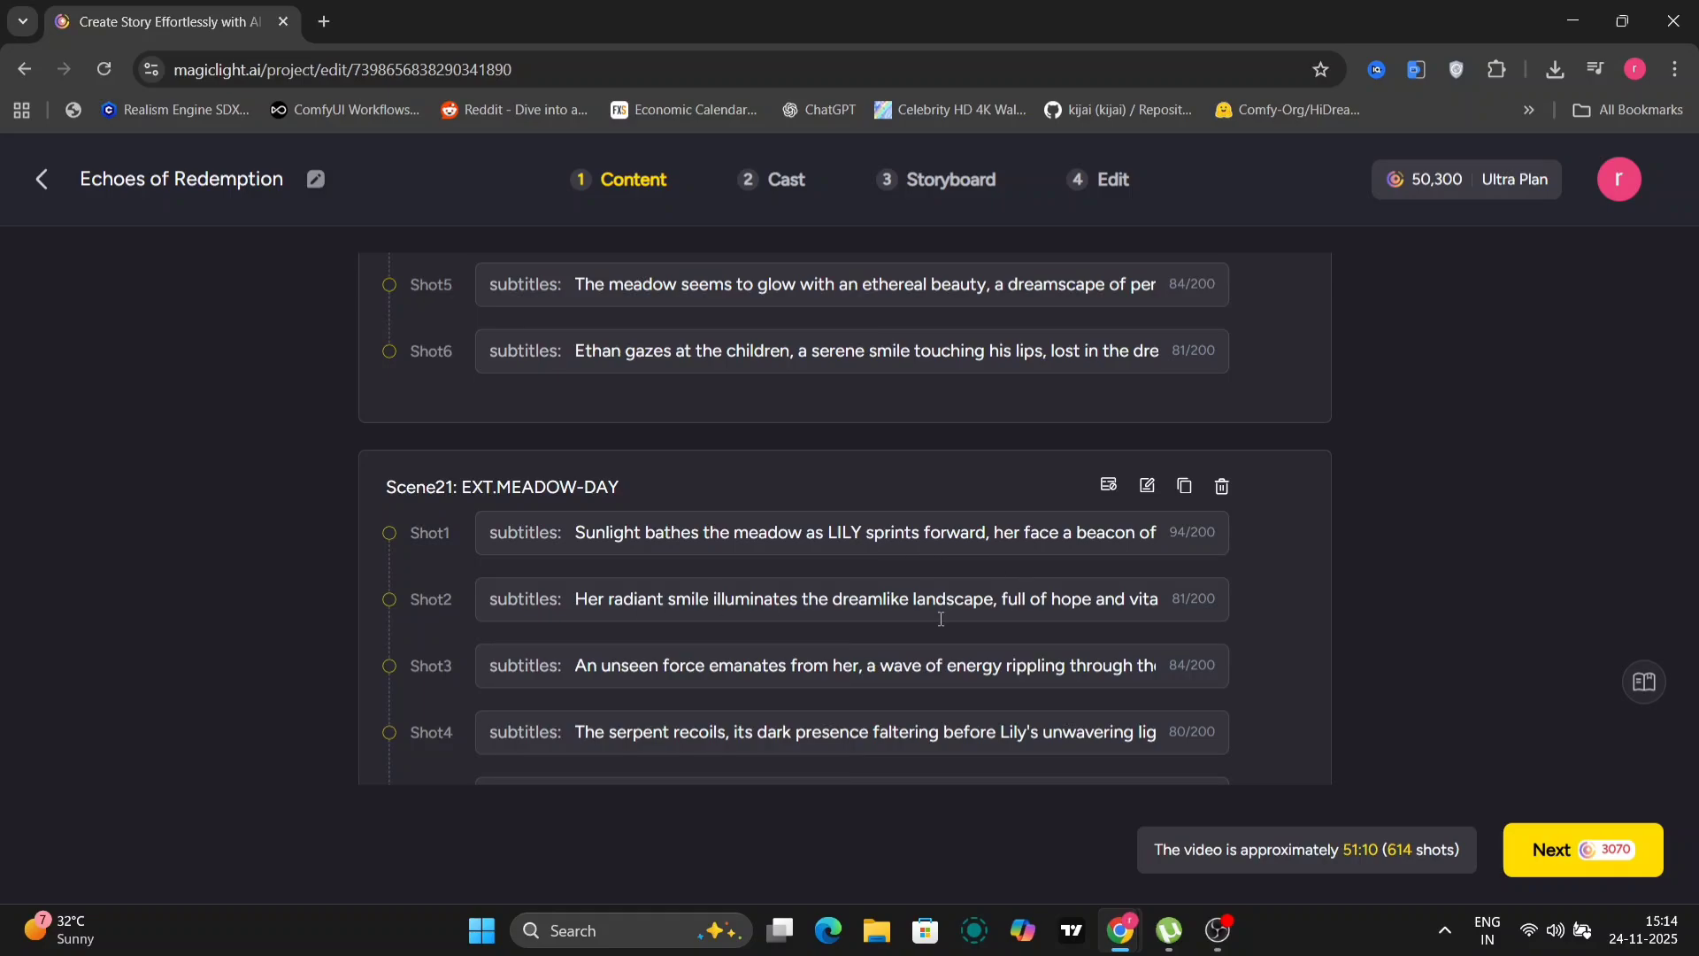
scroll(941, 619, "down", 1)
scroll(1021, 645, "down", 20)
scroll(1022, 646, "down", 15)
scroll(1021, 645, "down", 20)
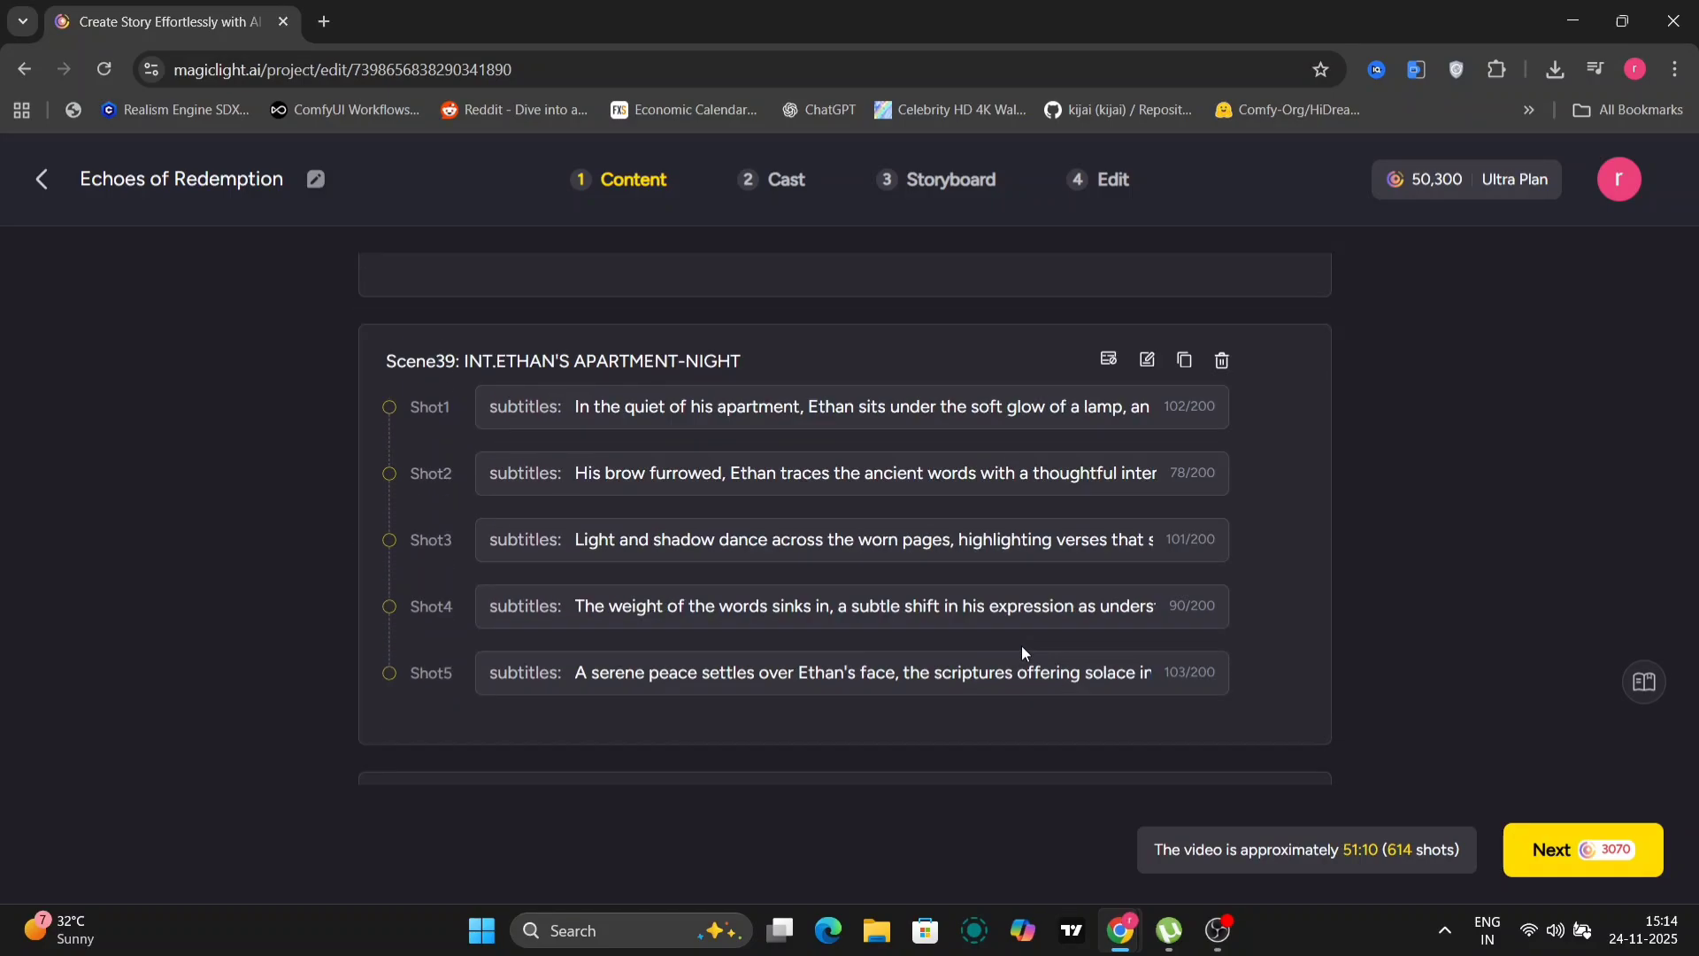
scroll(1021, 645, "down", 15)
scroll(1021, 645, "up", 3)
scroll(1021, 645, "up", 4)
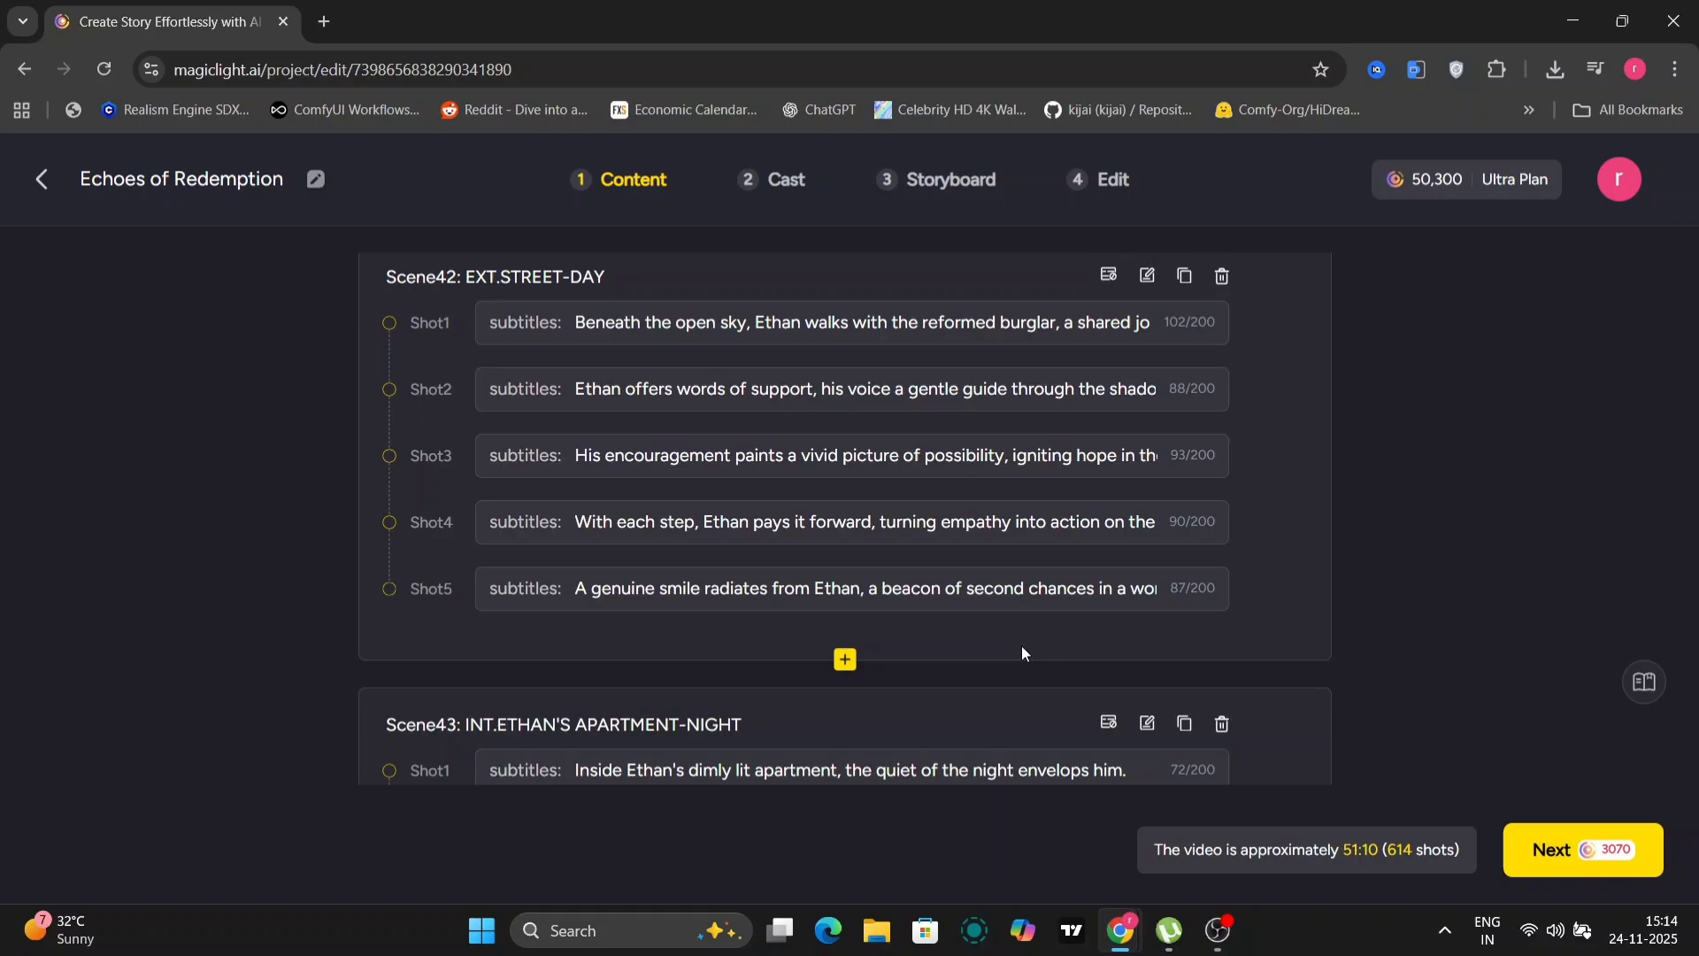
scroll(1022, 645, "down", 20)
scroll(1022, 645, "up", 1)
scroll(1021, 645, "up", 2)
scroll(1022, 645, "up", 1)
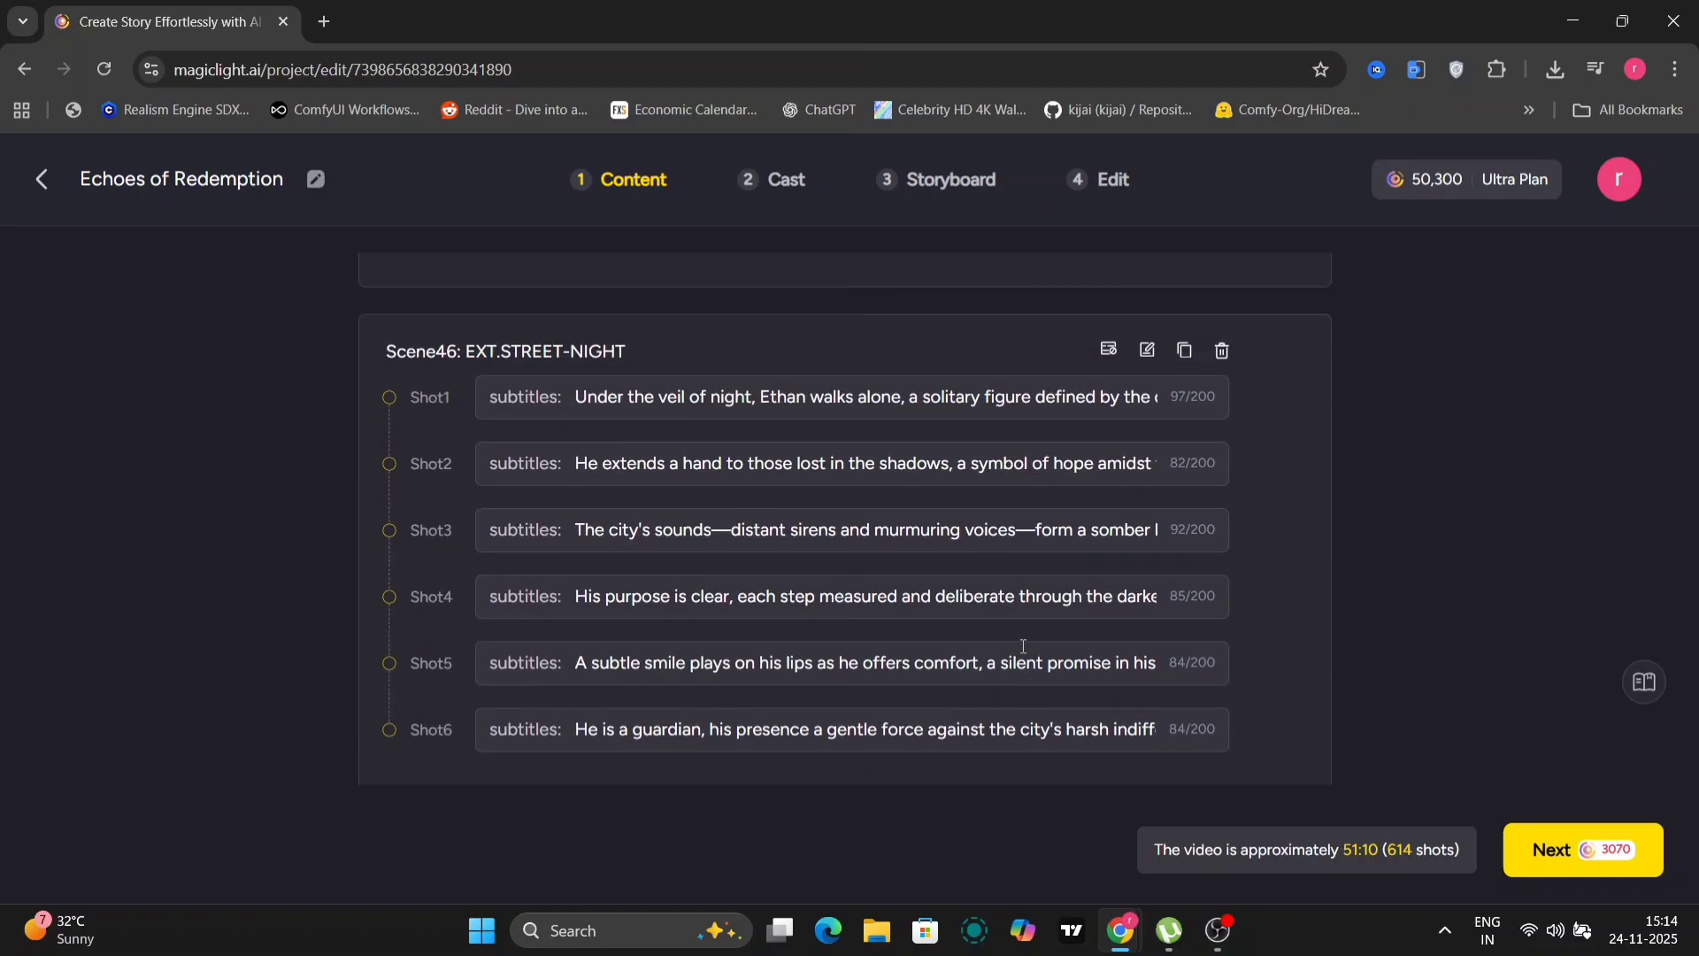
scroll(1023, 646, "down", 1)
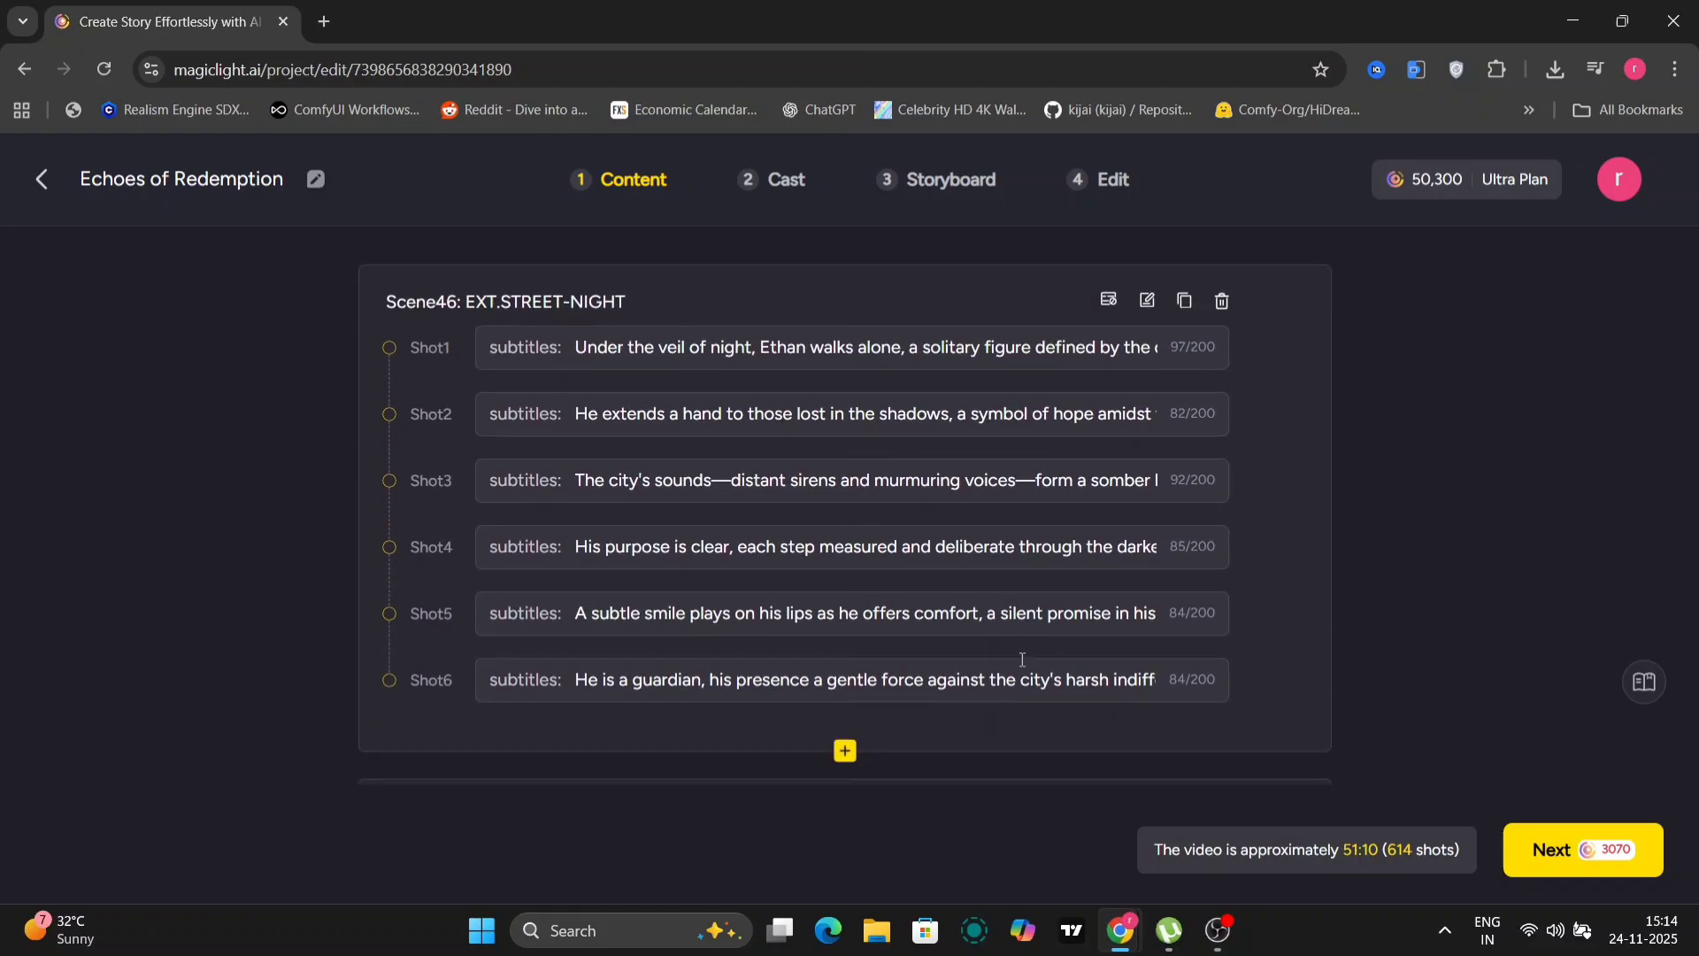
scroll(1022, 659, "down", 8)
scroll(1026, 655, "down", 20)
scroll(1044, 646, "down", 20)
scroll(1071, 633, "down", 20)
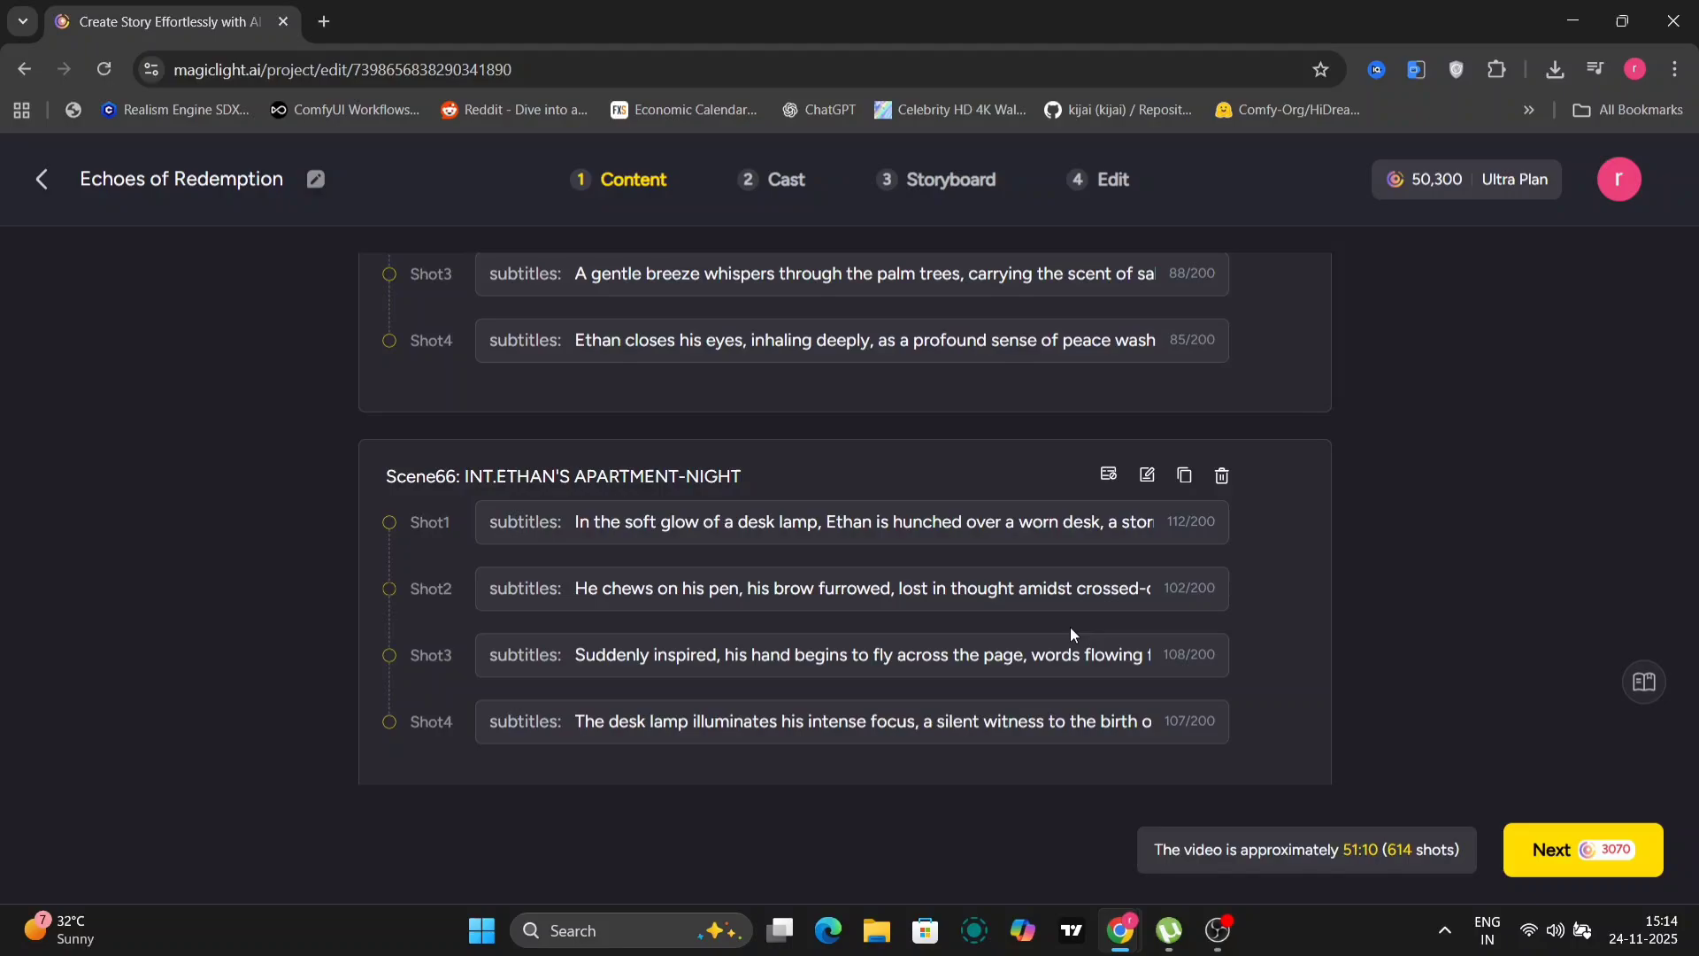
scroll(1071, 627, "down", 20)
scroll(1070, 627, "down", 20)
scroll(1070, 627, "down", 20)
scroll(1070, 626, "down", 20)
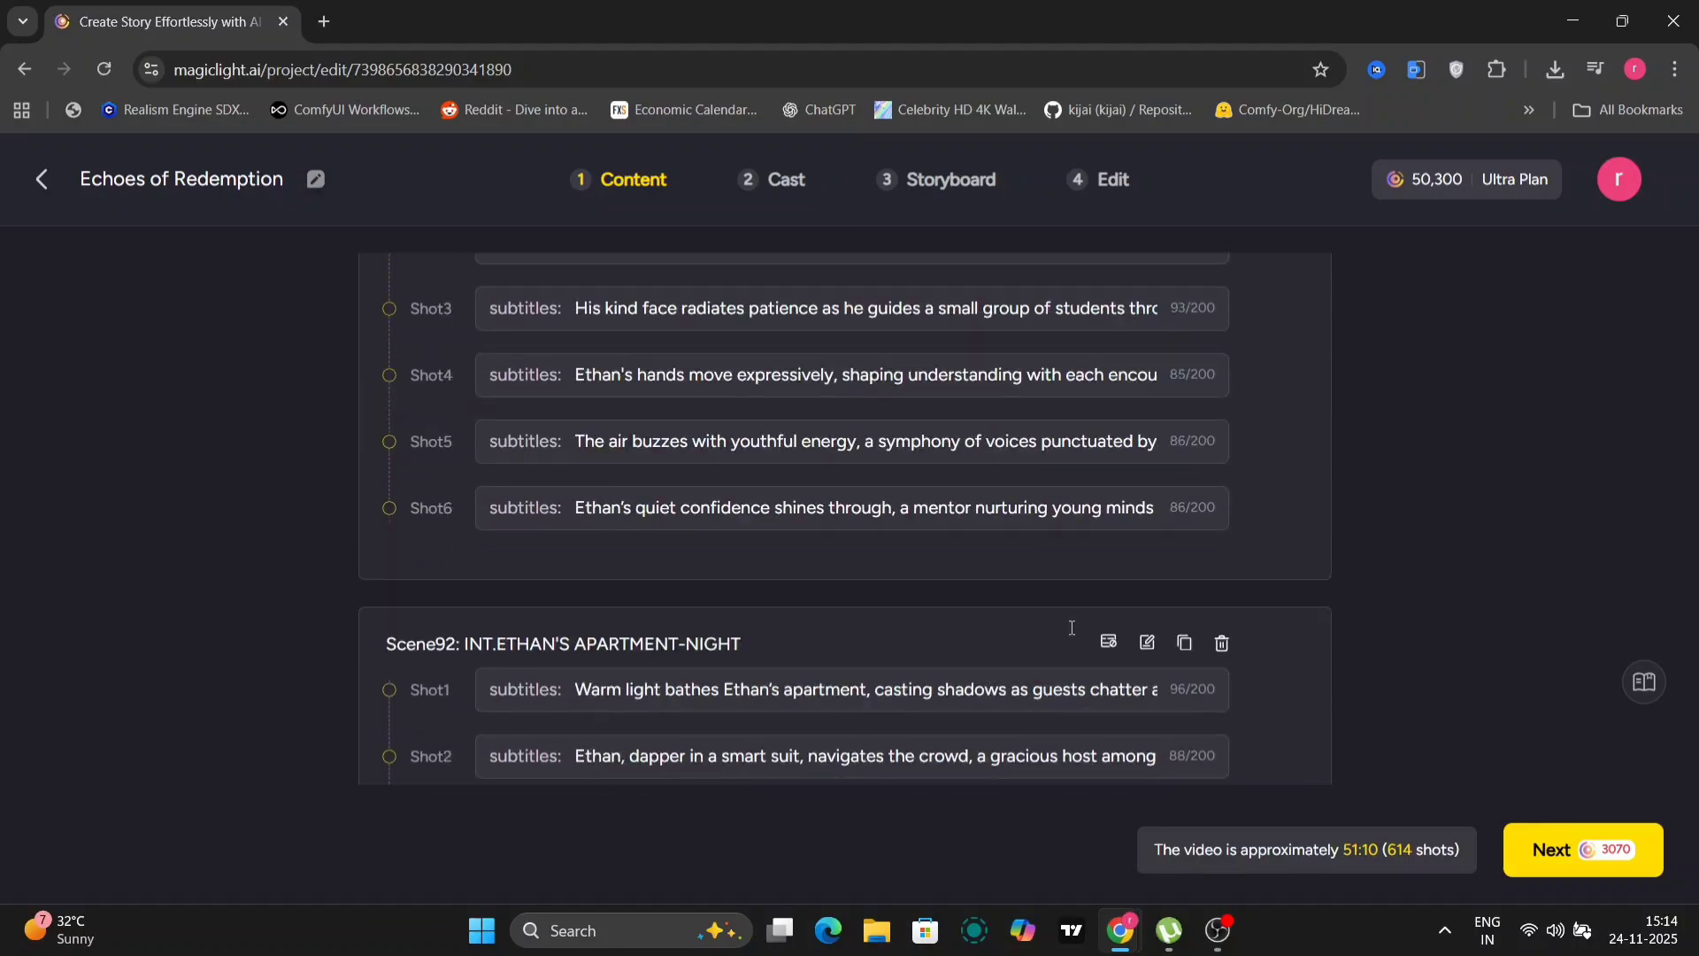
scroll(1070, 626, "down", 20)
scroll(1070, 627, "down", 20)
scroll(1070, 627, "down", 20)
scroll(1070, 627, "down", 20)
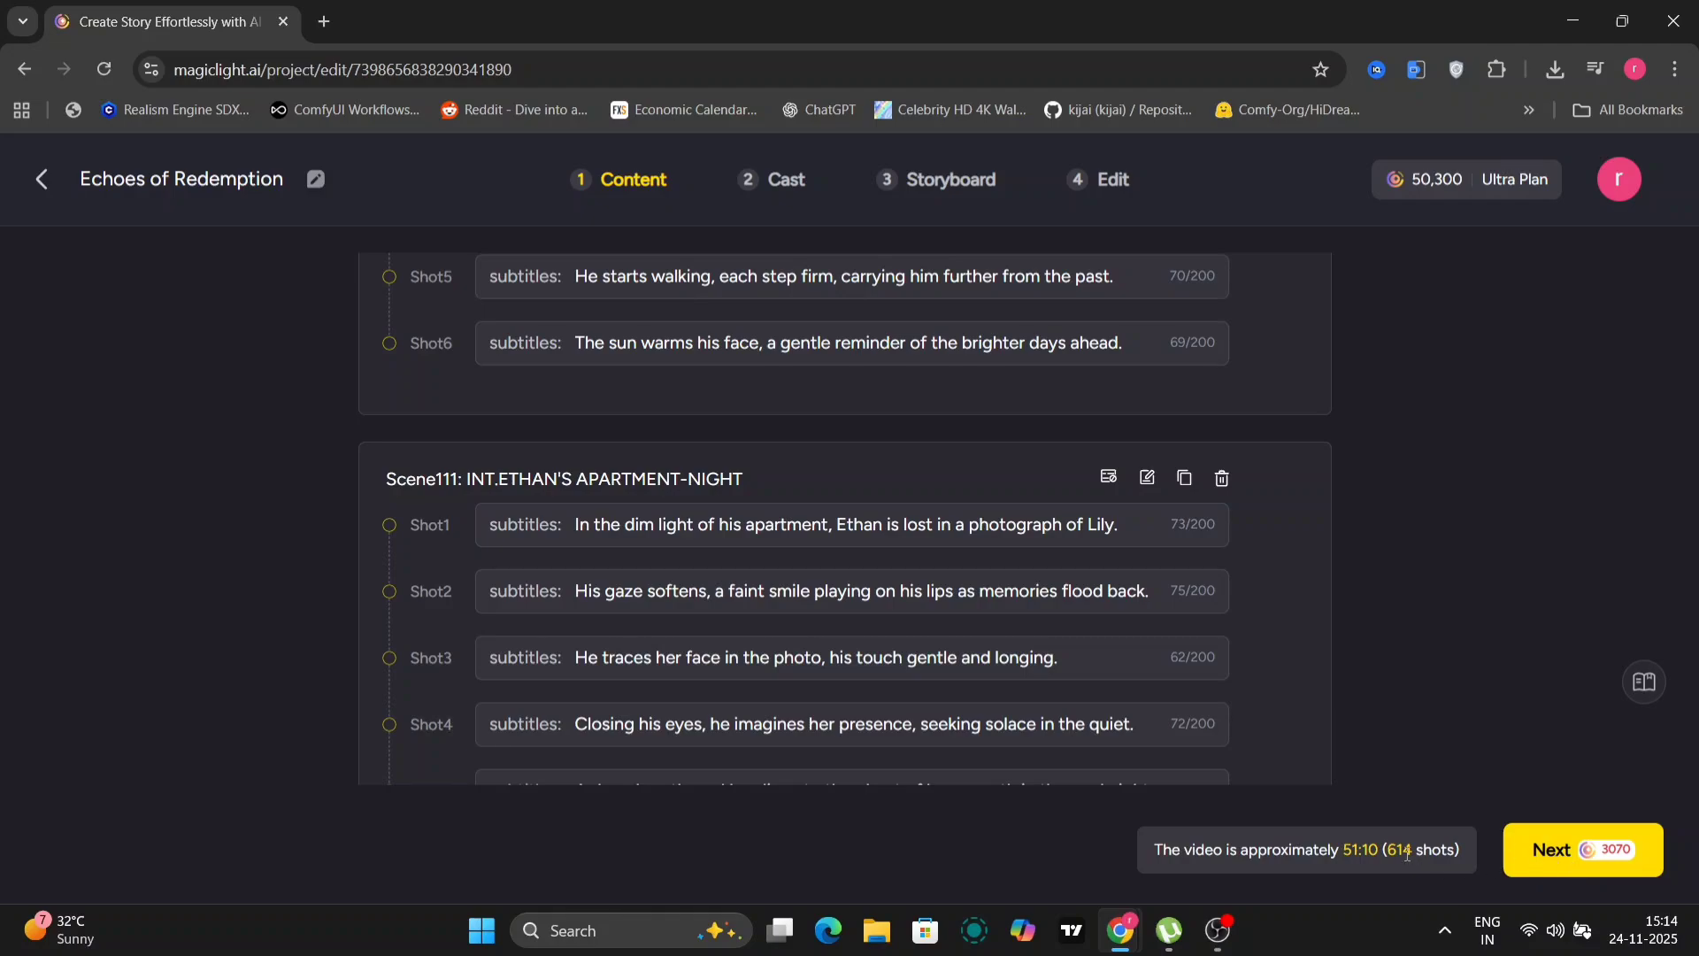
In Cast, give Lily the blue-dress girl look from the Character Library, keeping Martha's voice.
left_click(1582, 849)
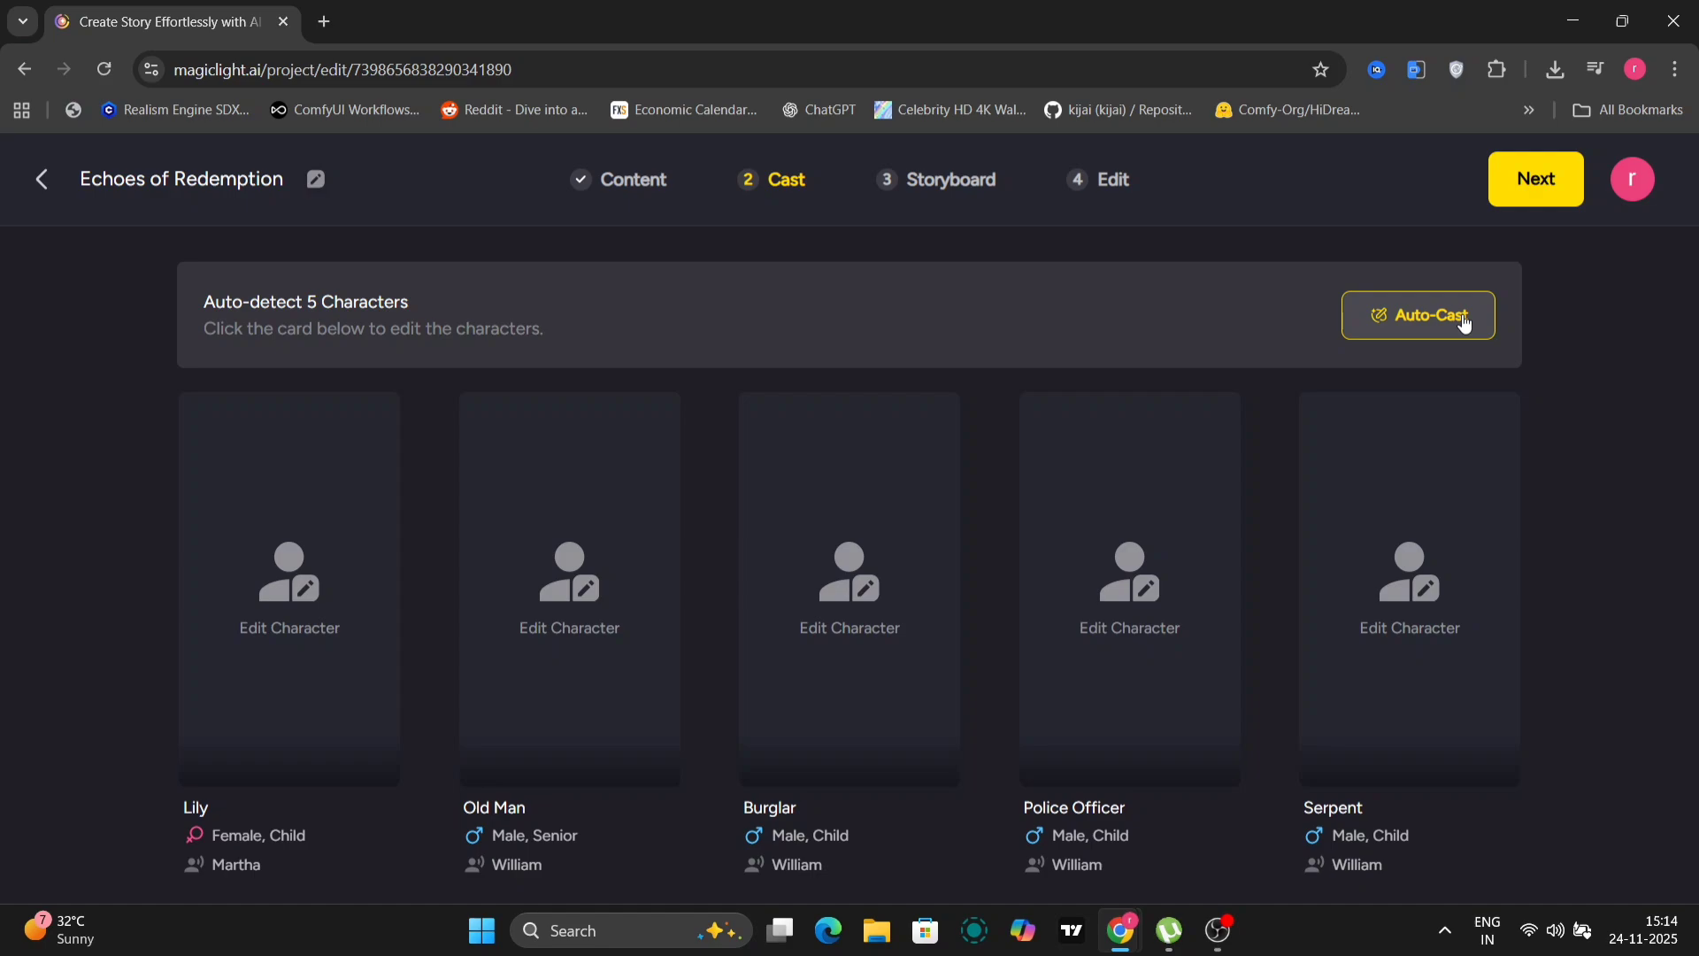
left_click(284, 623)
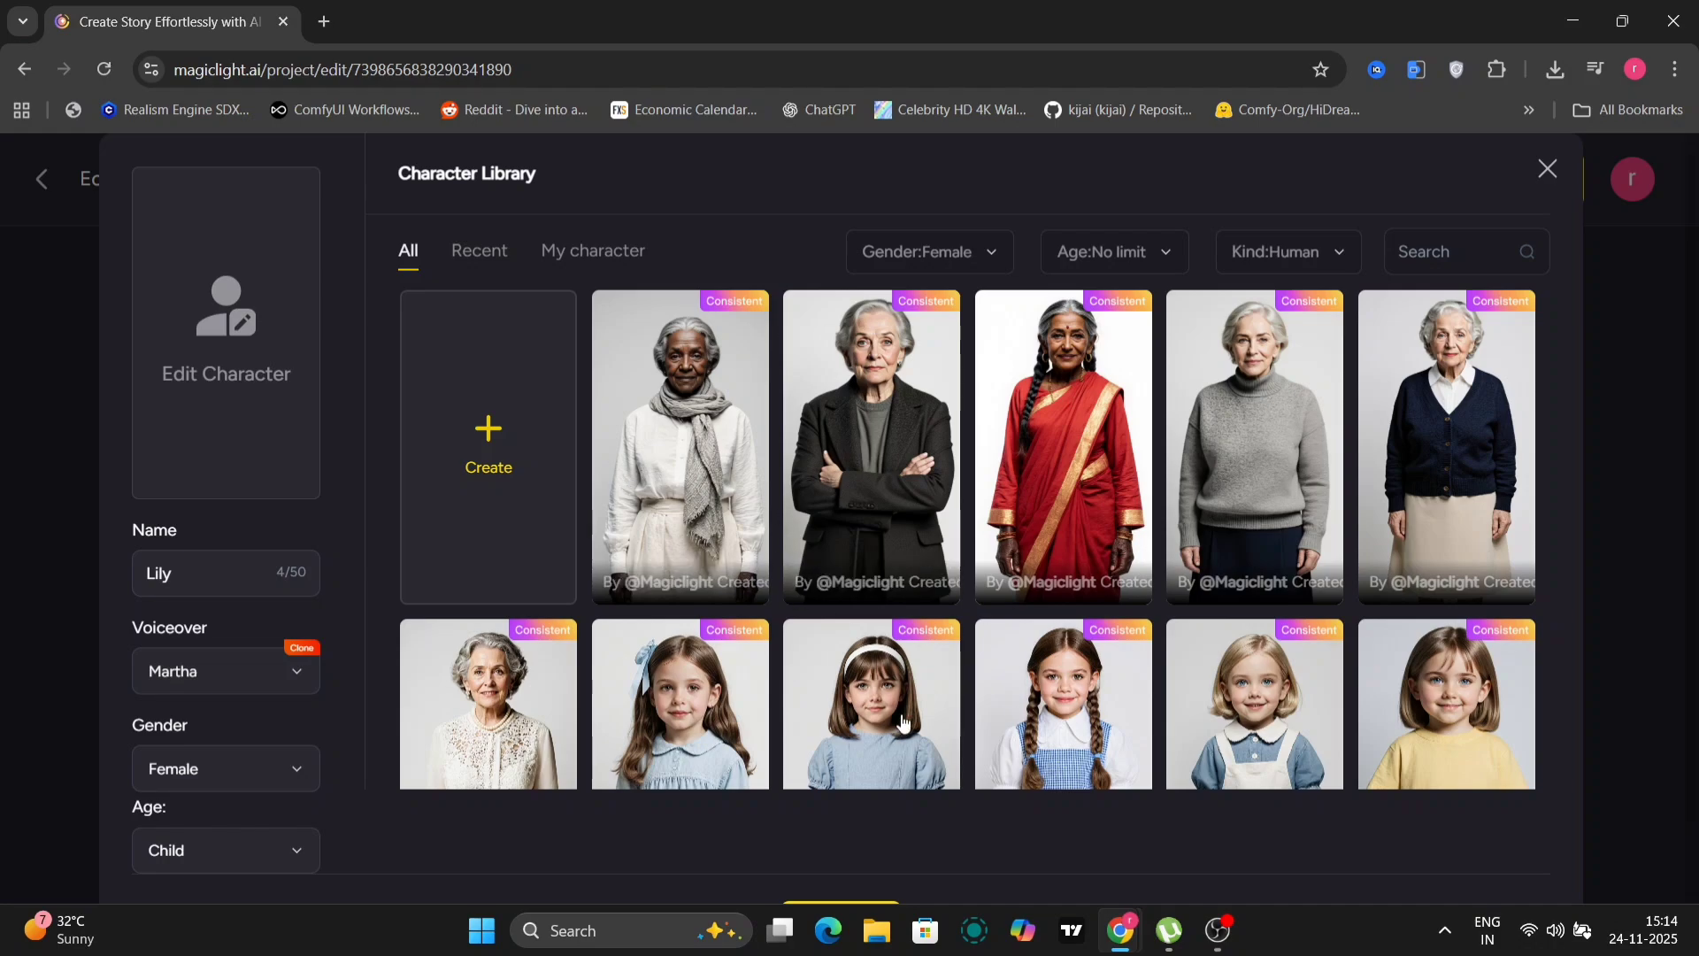
scroll(903, 722, "down", 5)
scroll(903, 722, "up", 2)
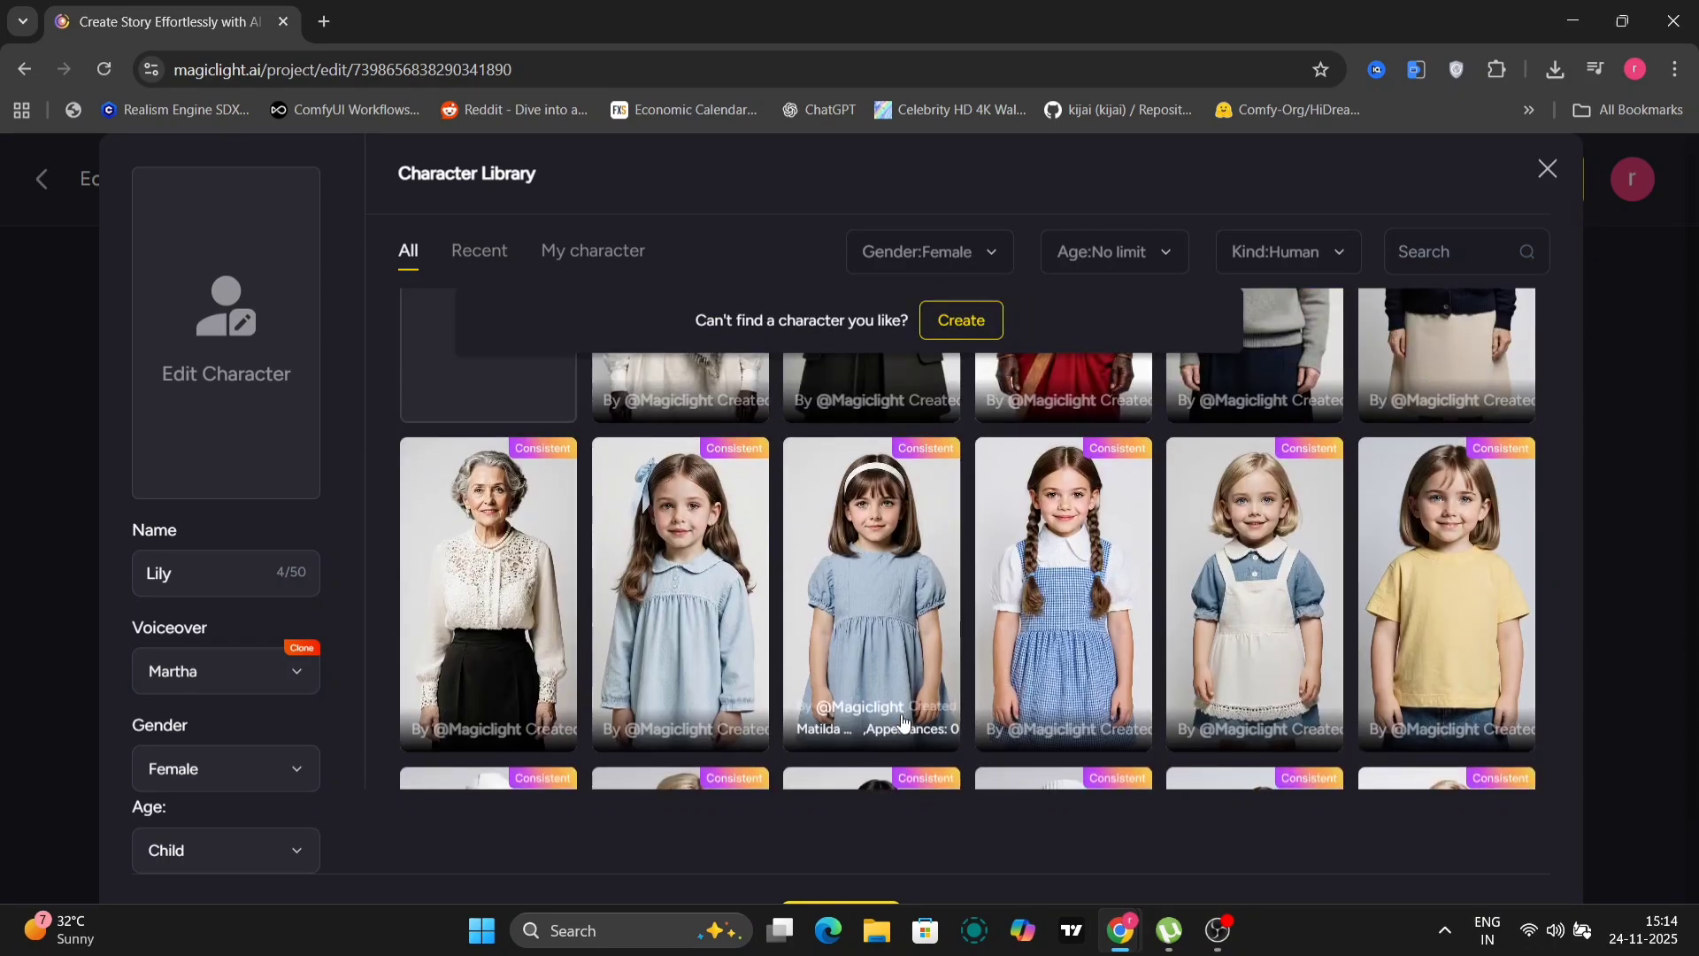
left_click(875, 620)
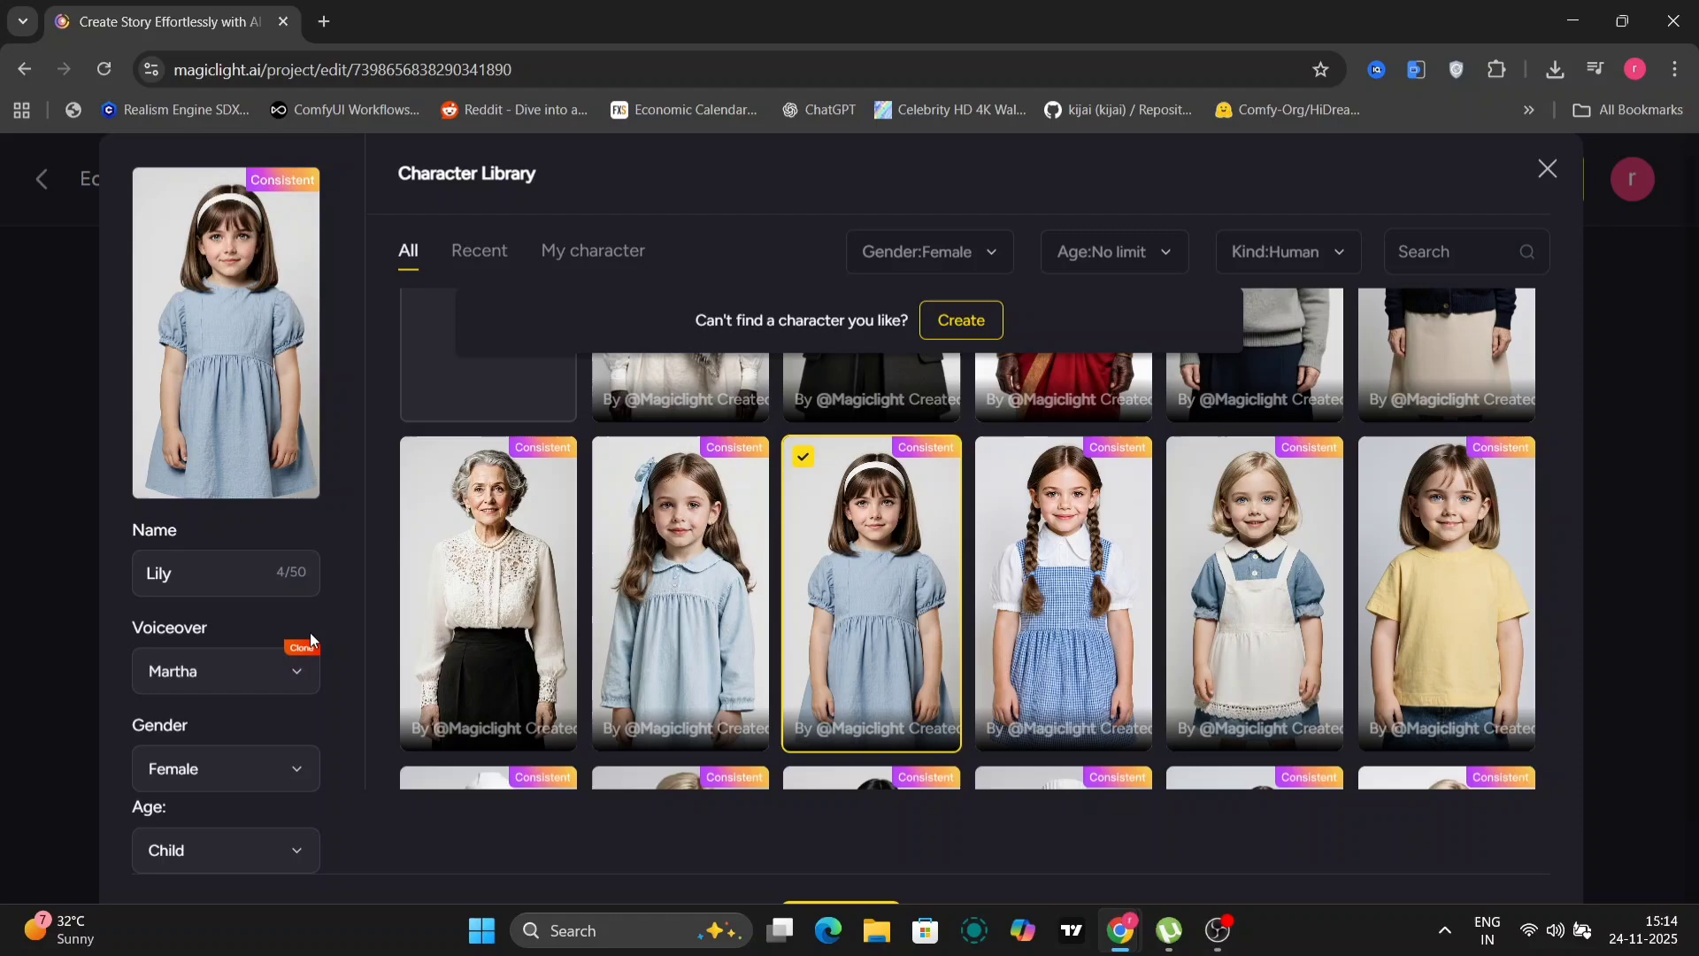
left_click(282, 662)
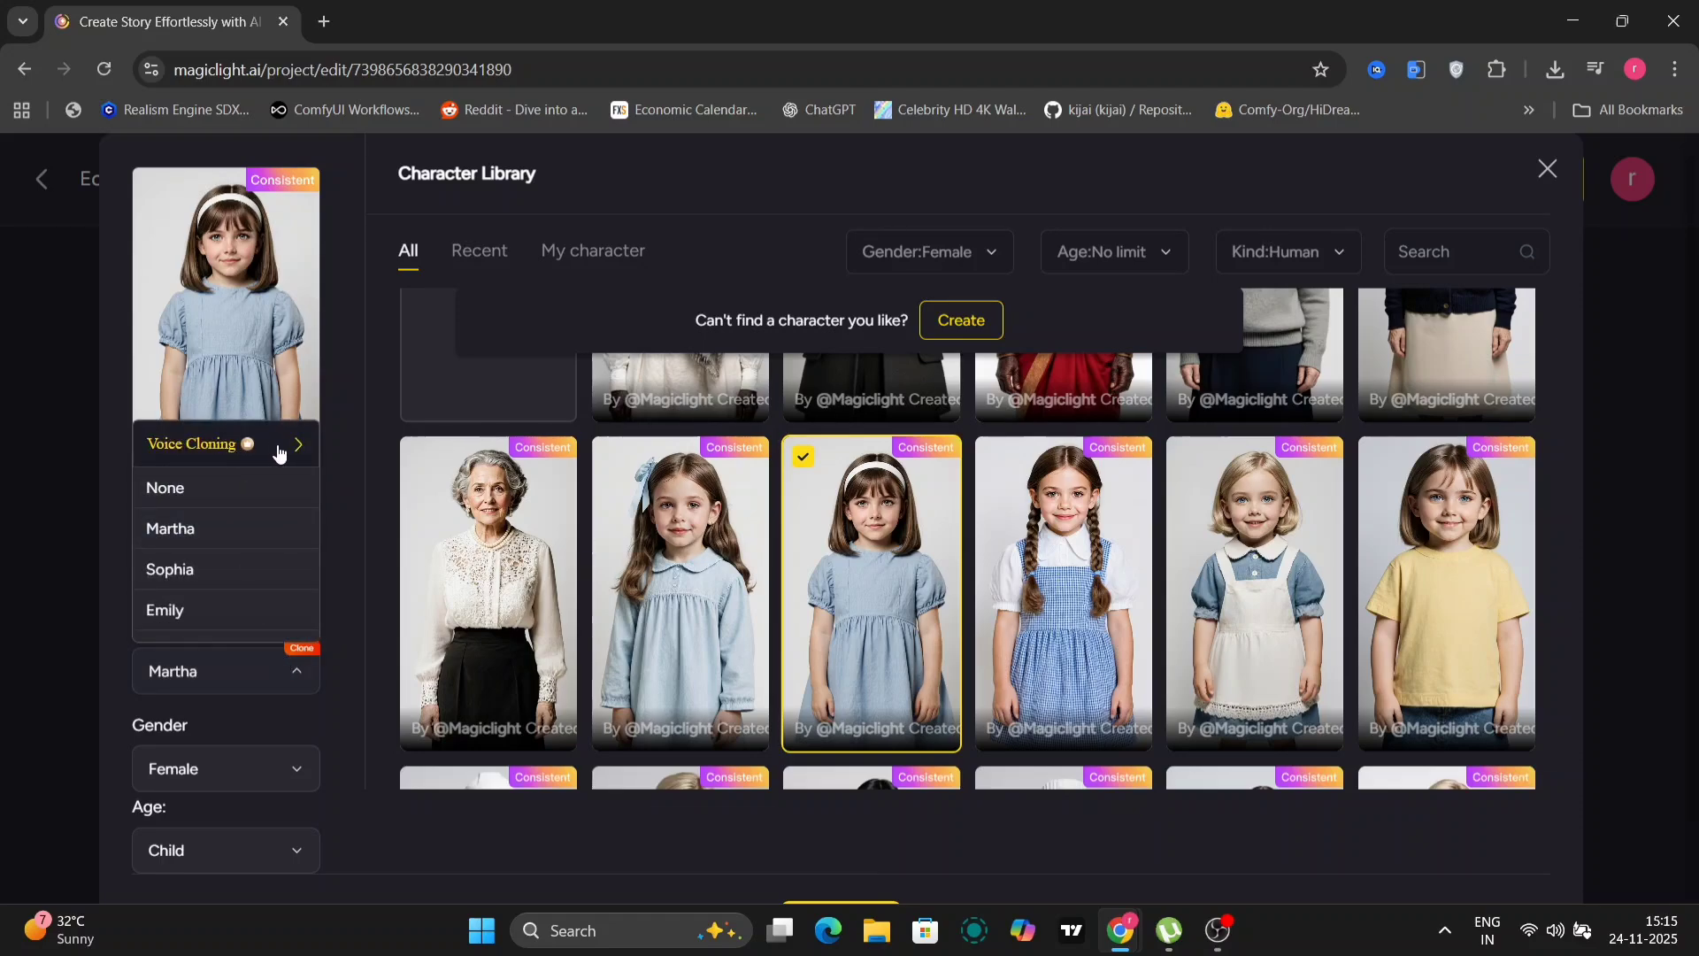
left_click(287, 679)
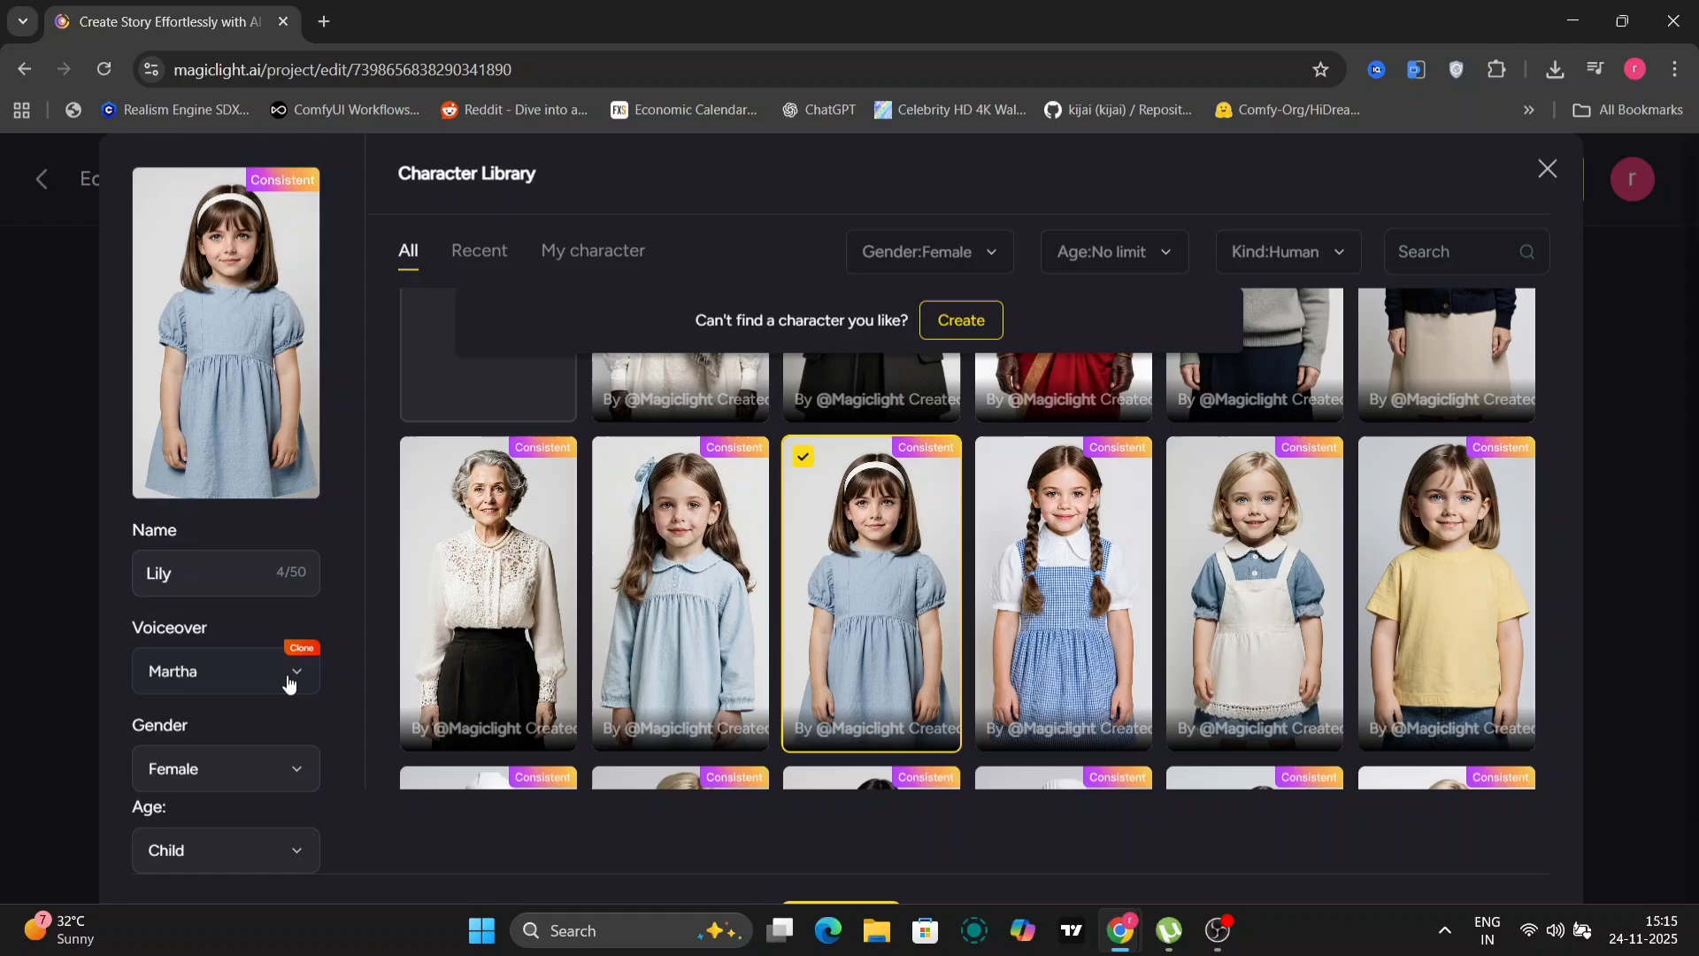
scroll(1257, 575, "down", 5)
scroll(1266, 611, "down", 1)
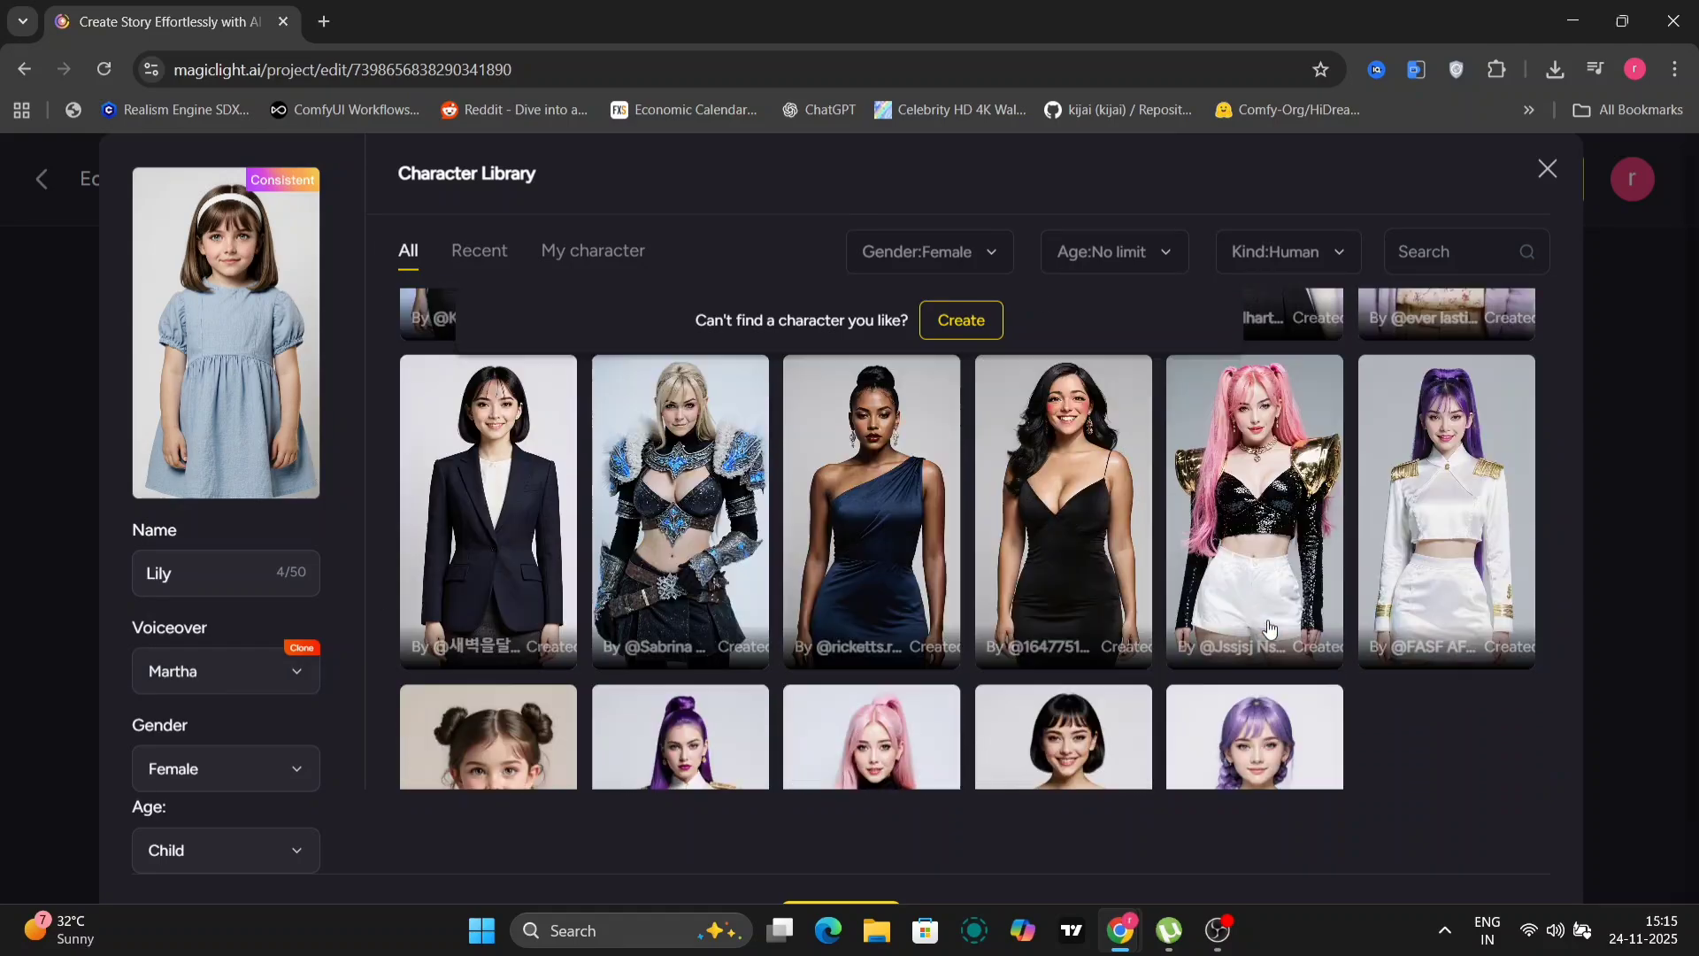
scroll(1269, 627, "up", 1)
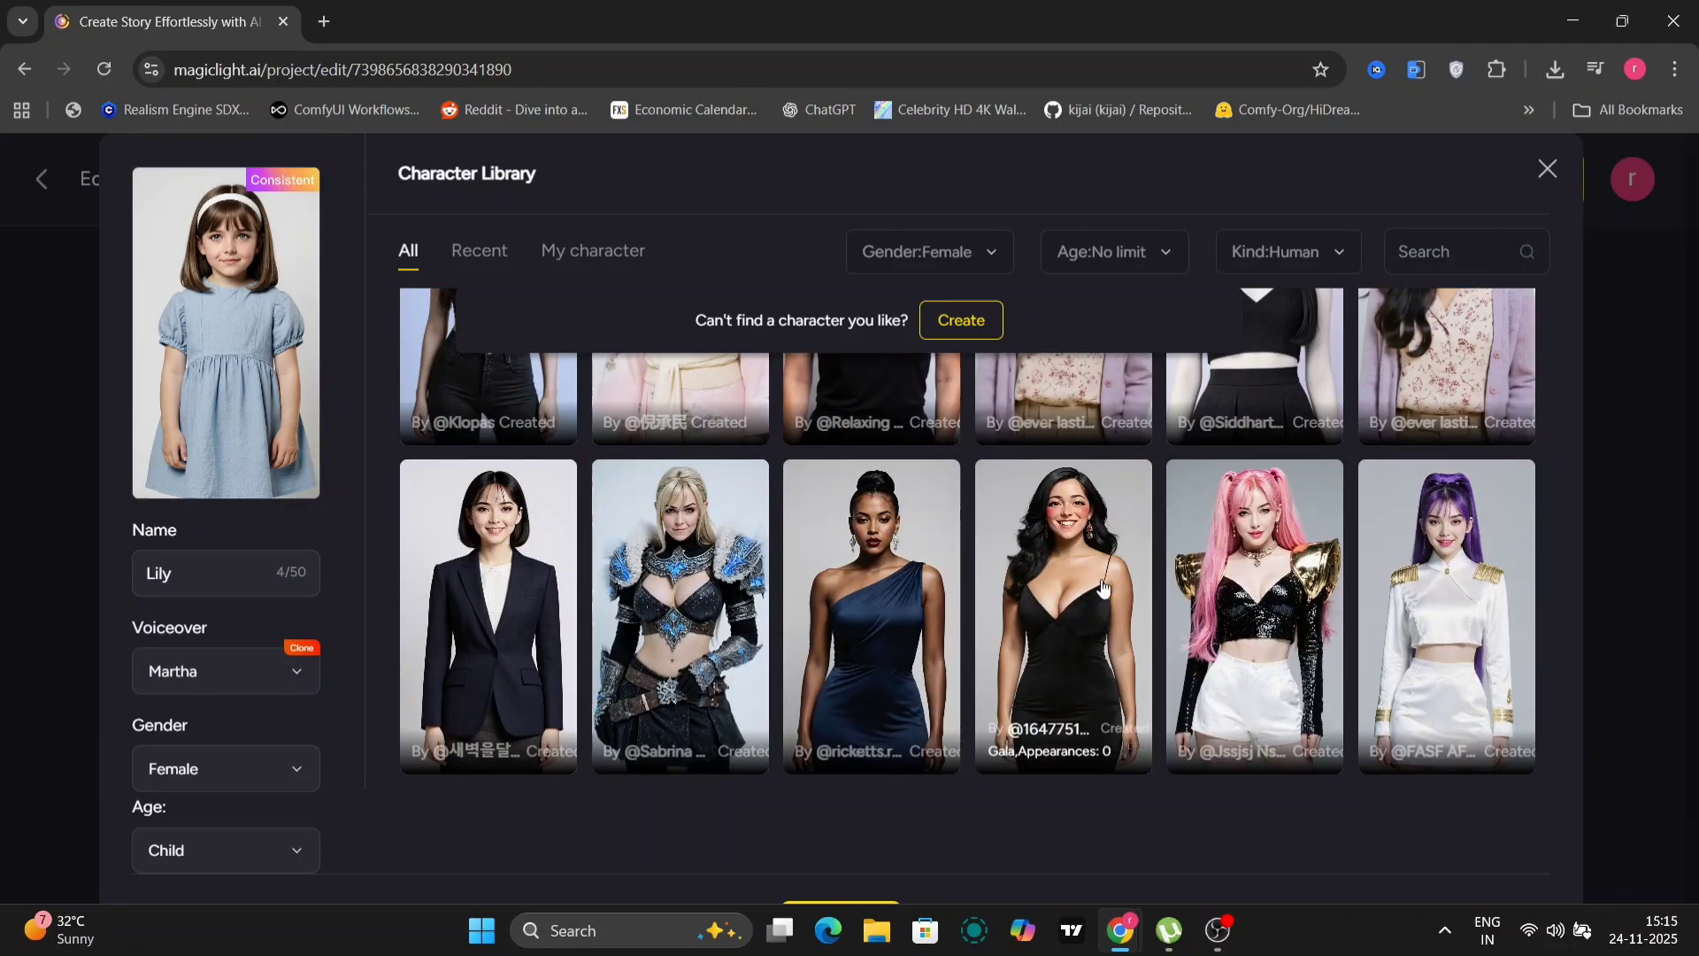
Save Lily's look and Auto-Cast the other characters, including a caped Burglar and a dog Serpent.
left_click(1547, 169)
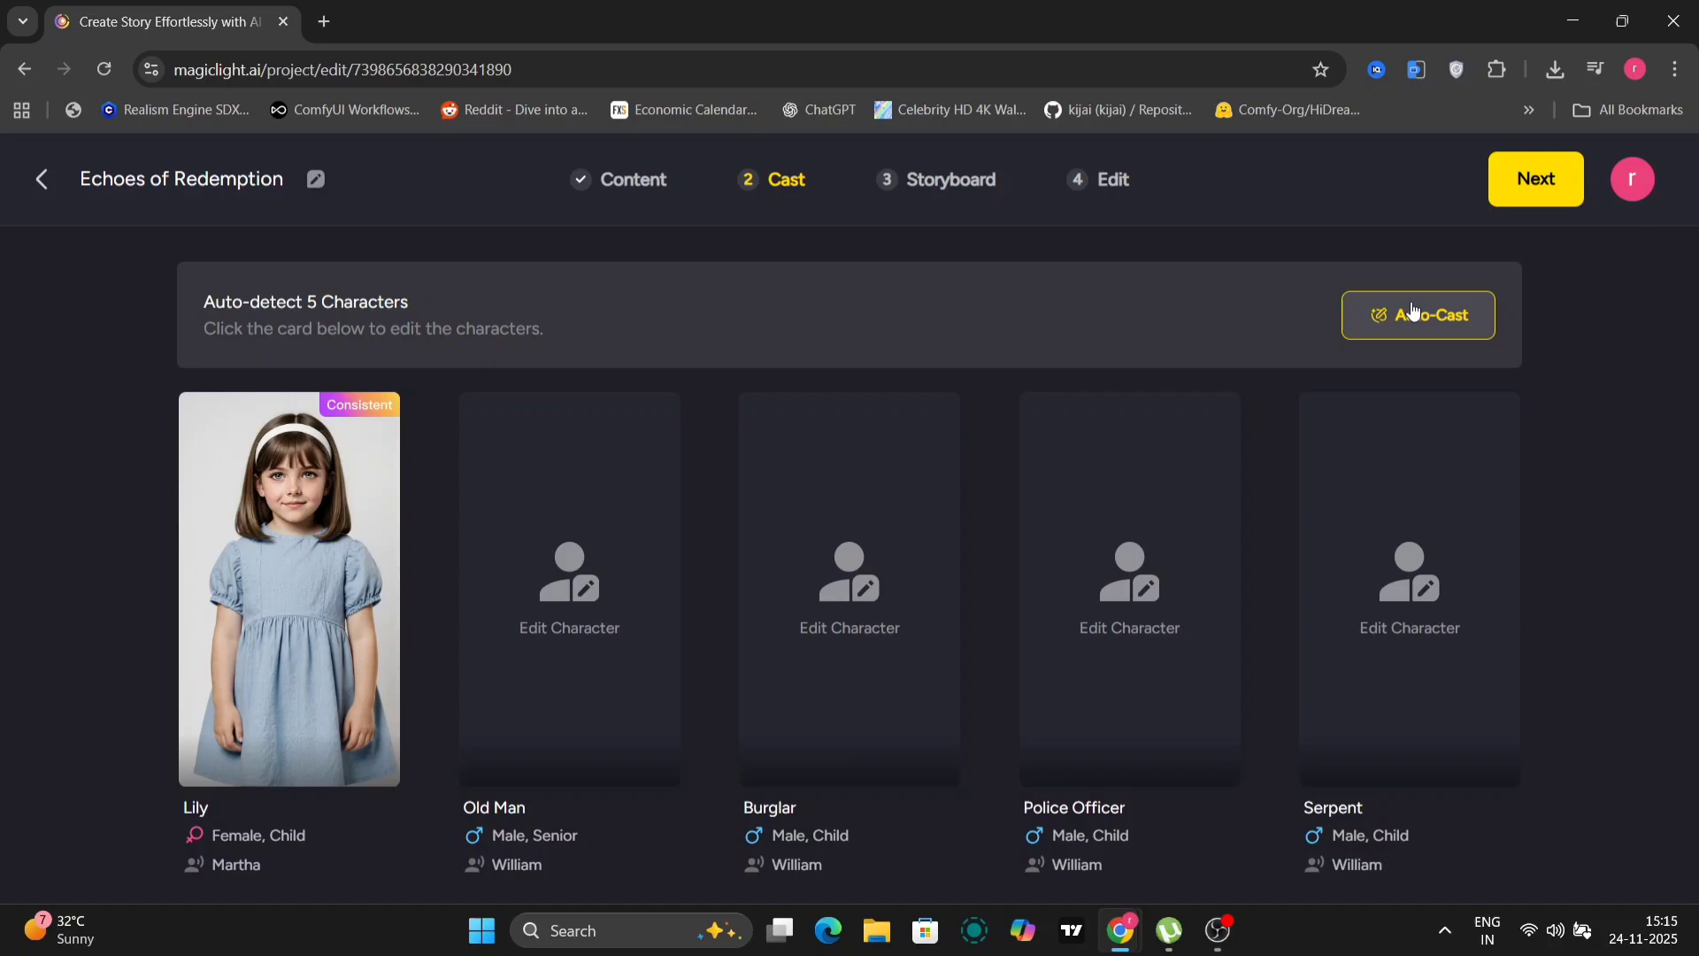
left_click(1410, 306)
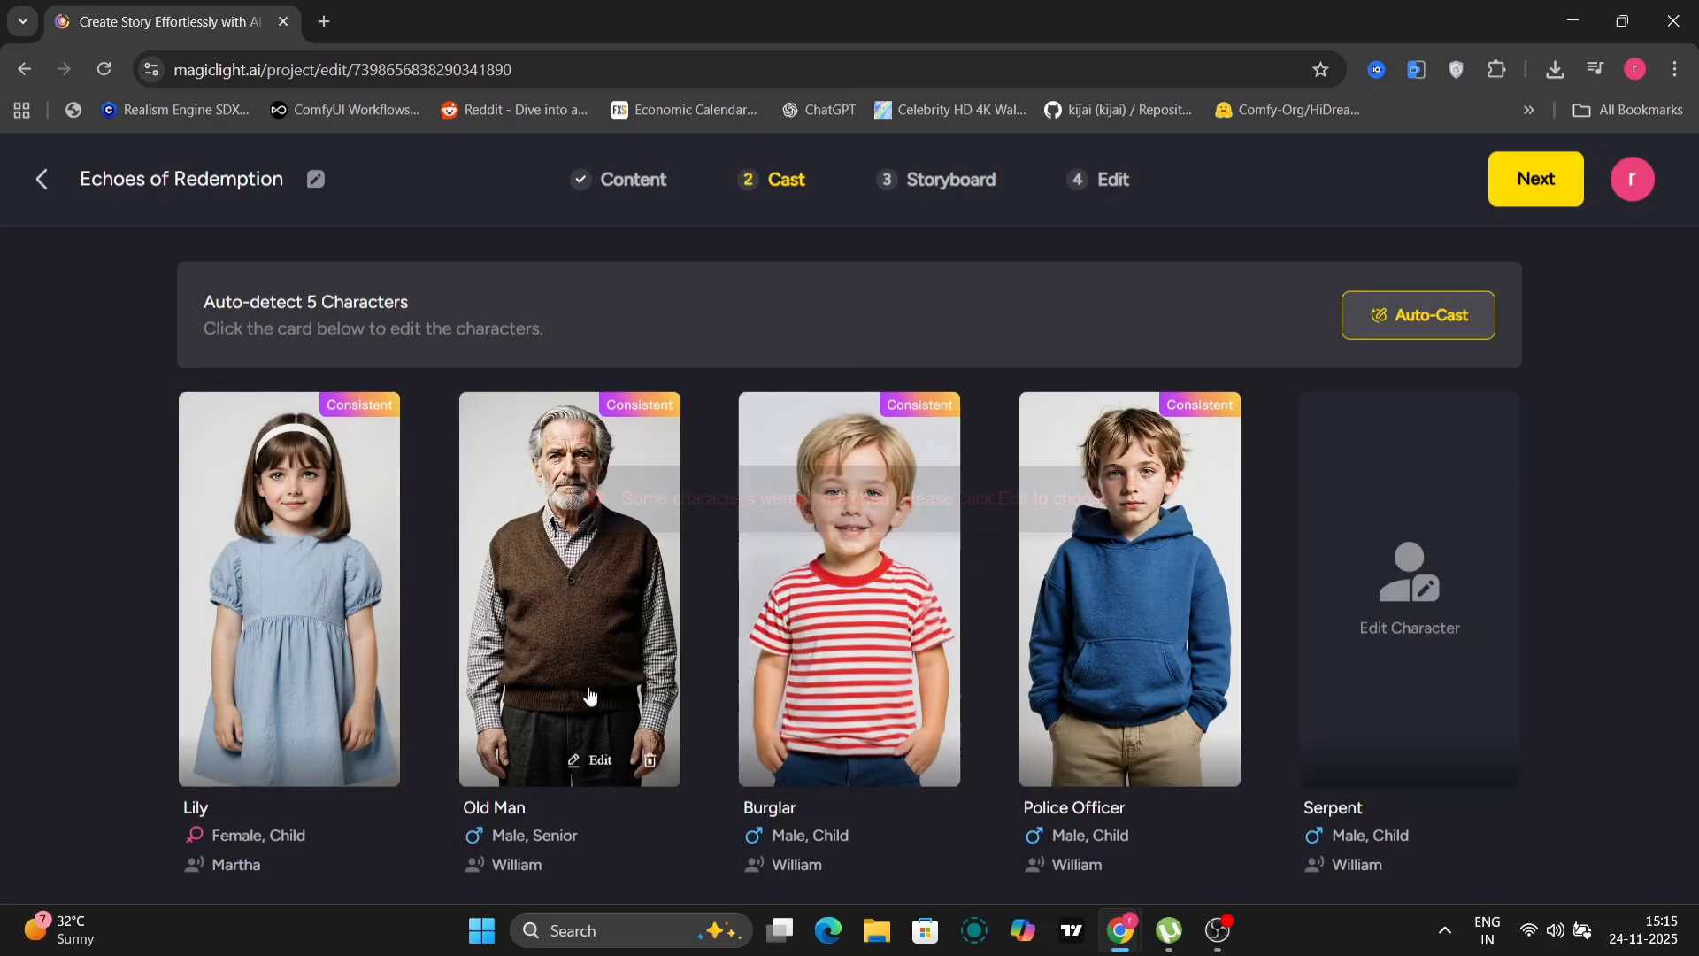
mouse_move(1130, 588)
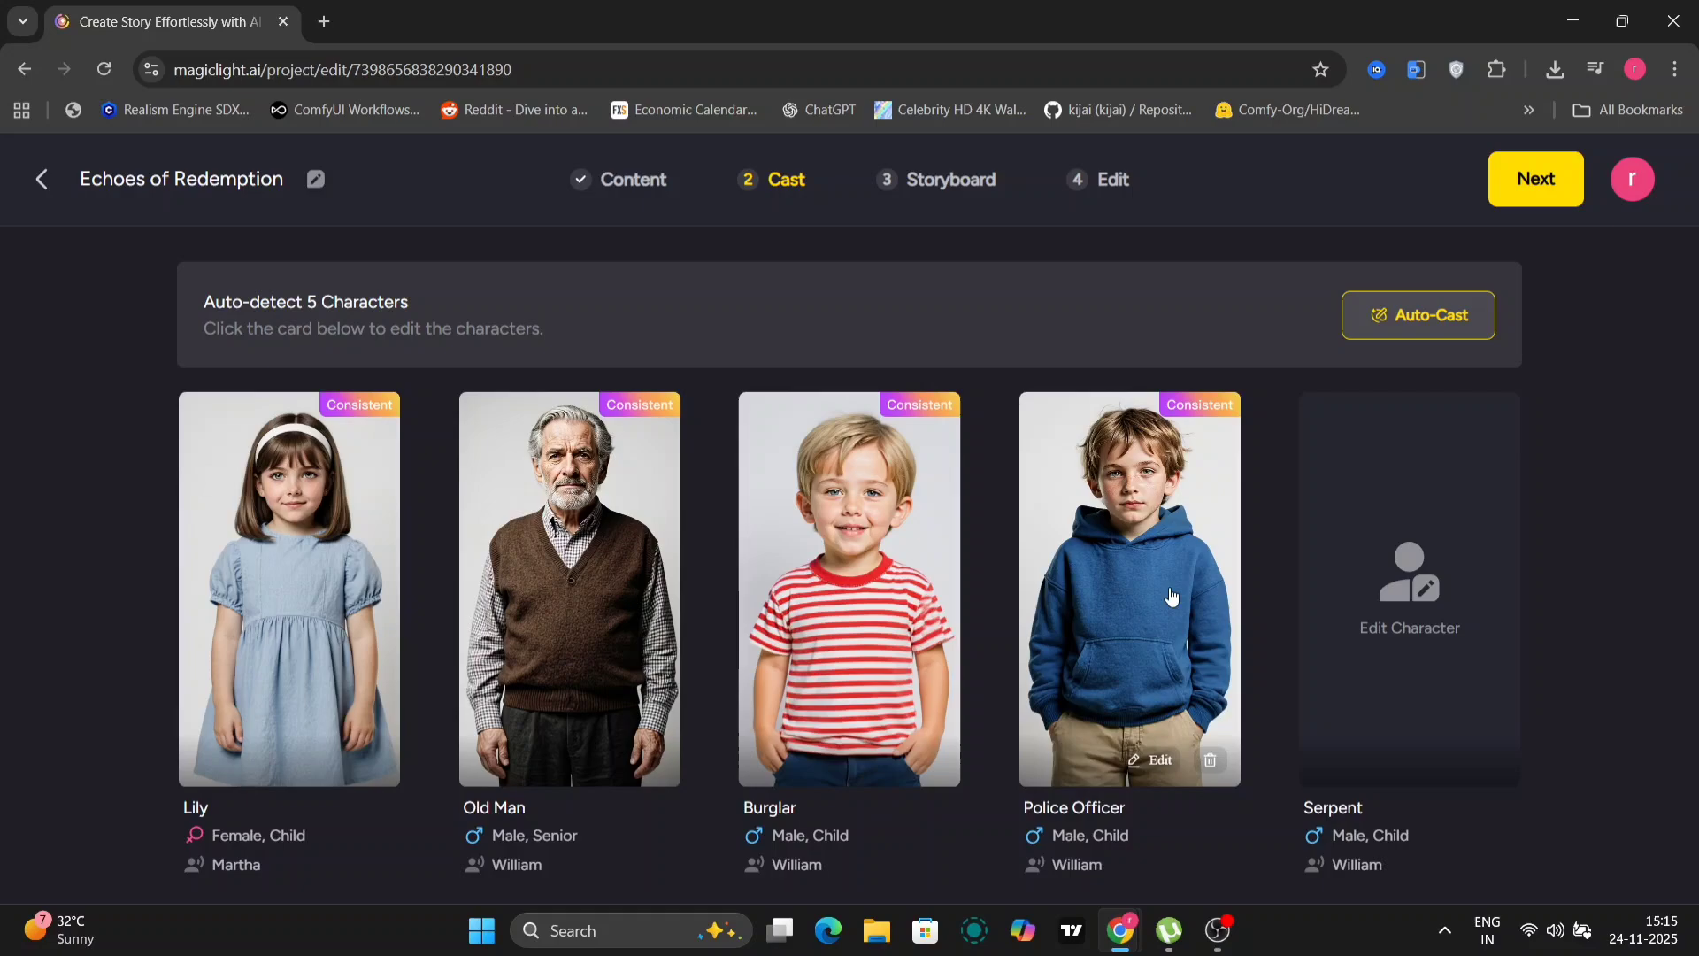
scroll(1479, 609, "down", 5)
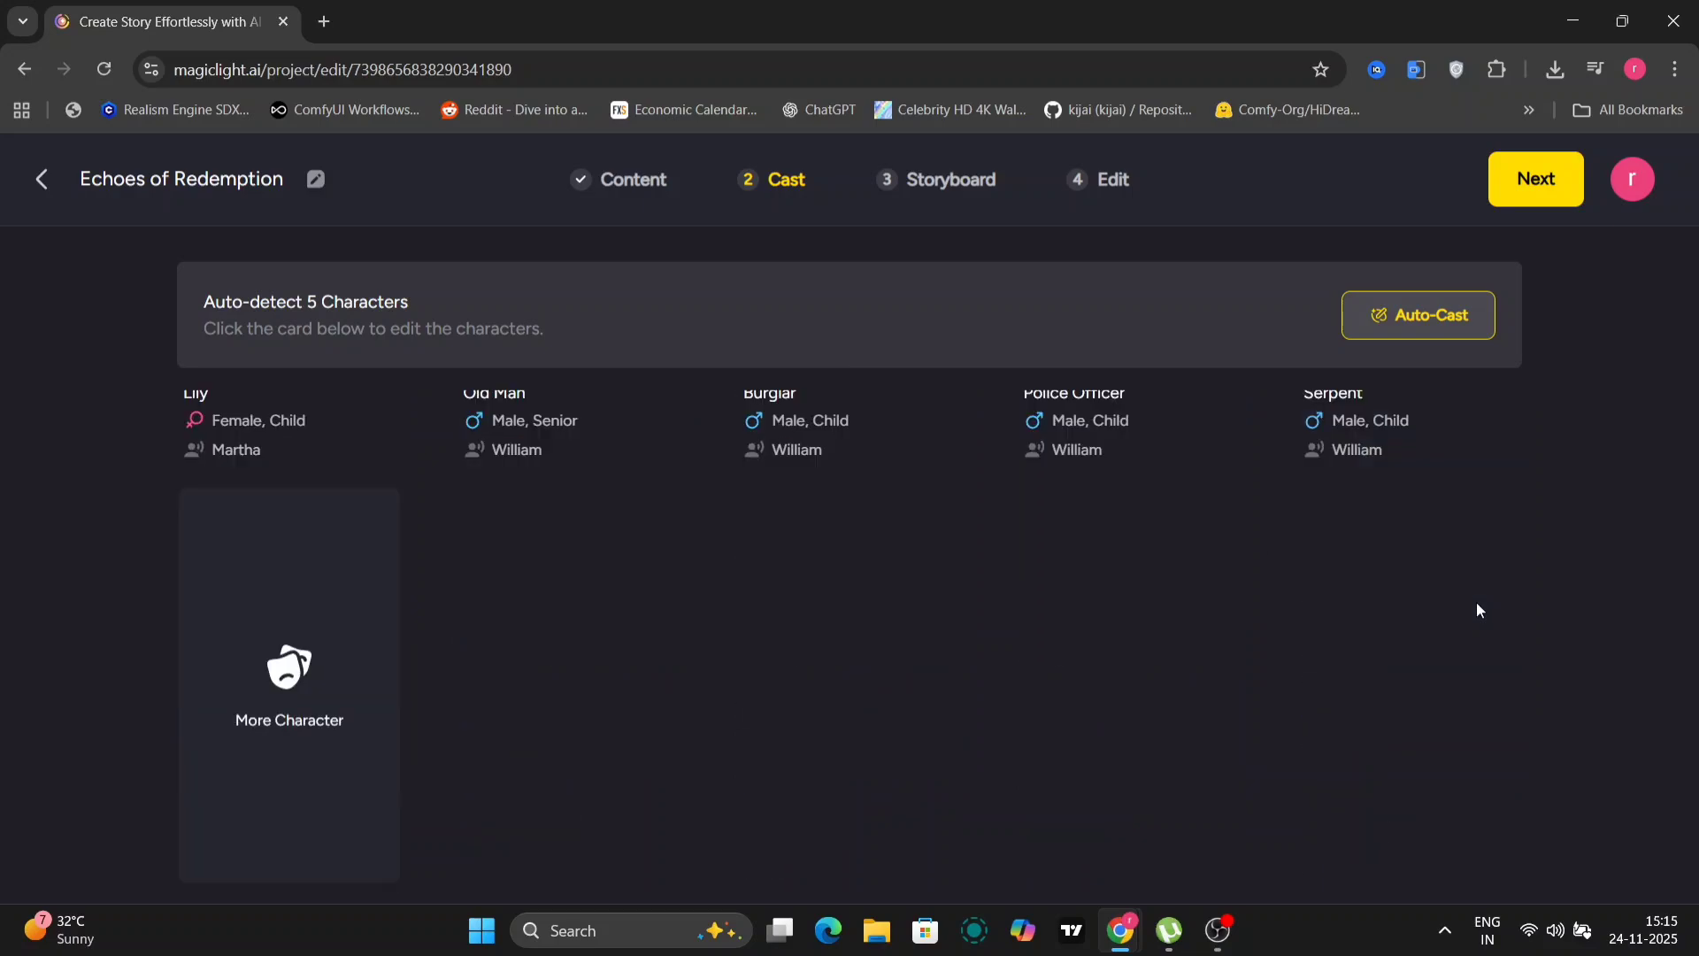
scroll(1477, 609, "up", 5)
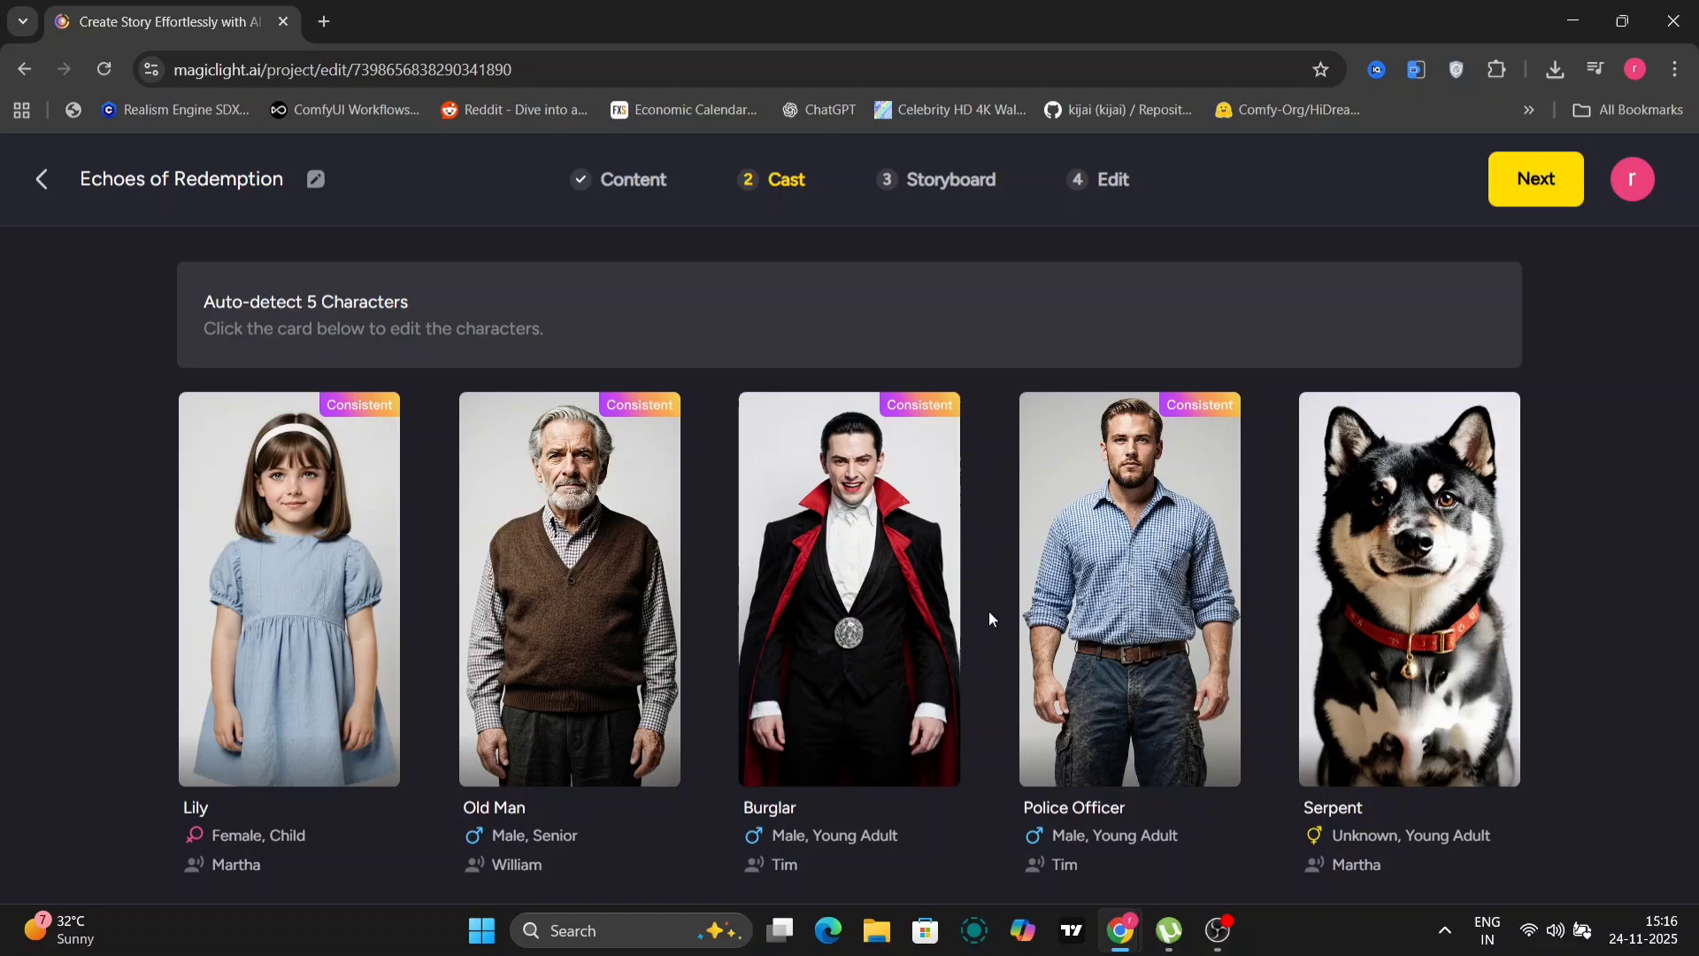
left_click(1515, 191)
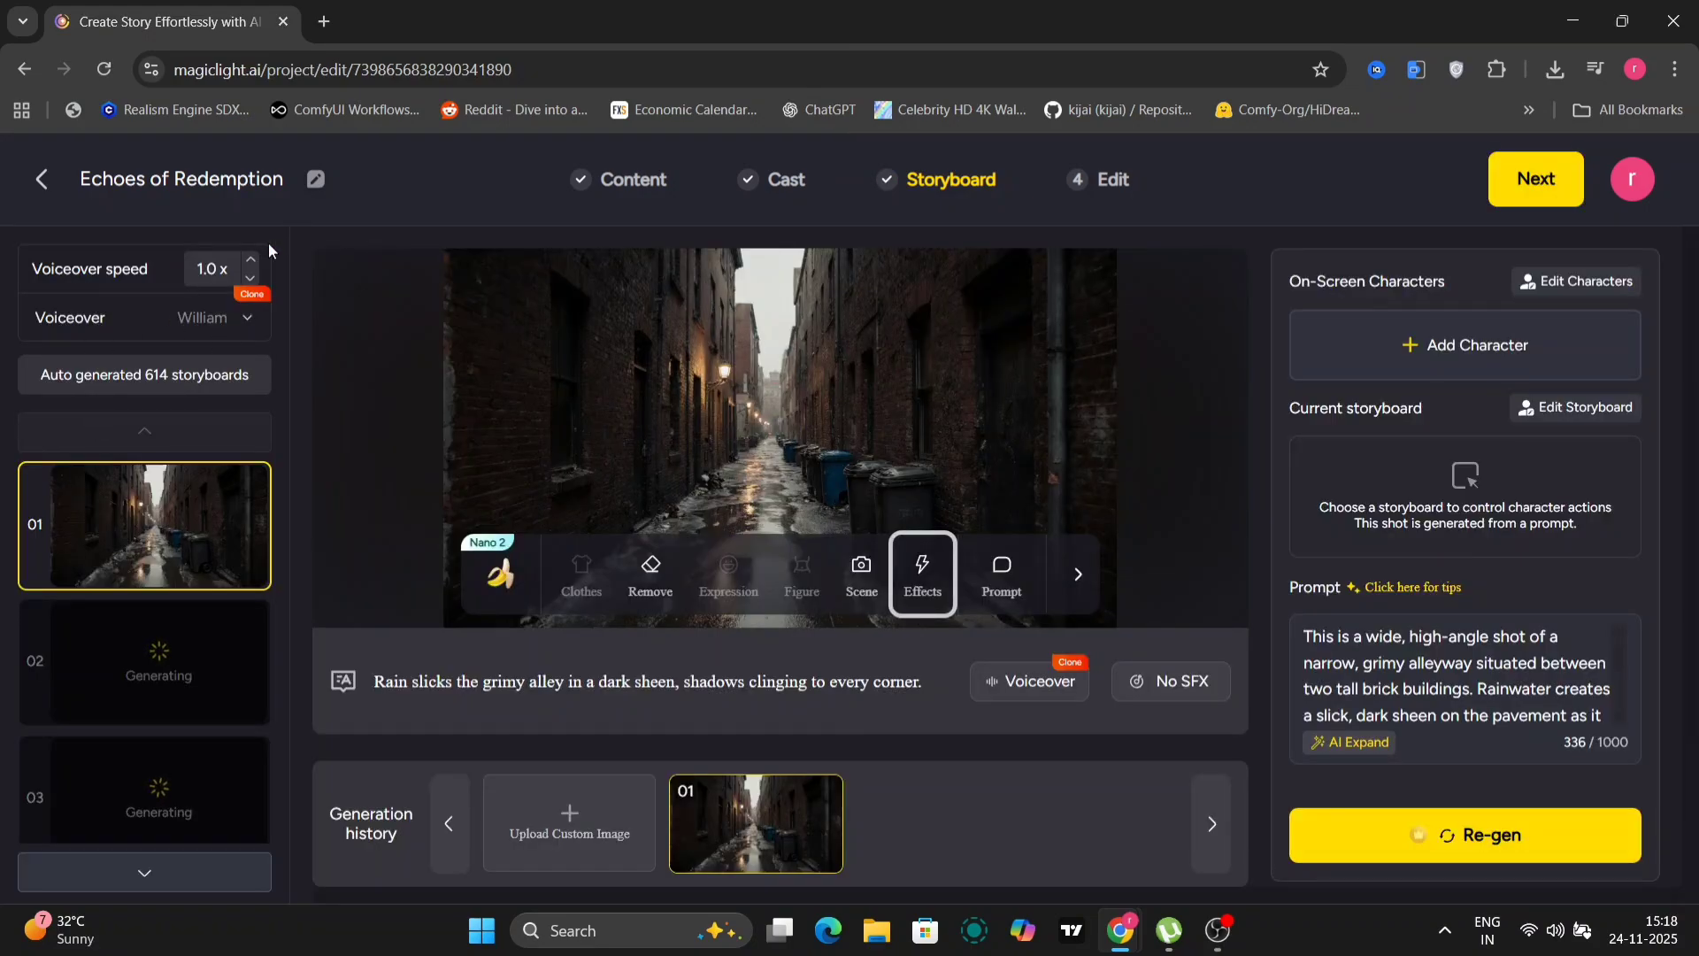
scroll(471, 708, "down", 1)
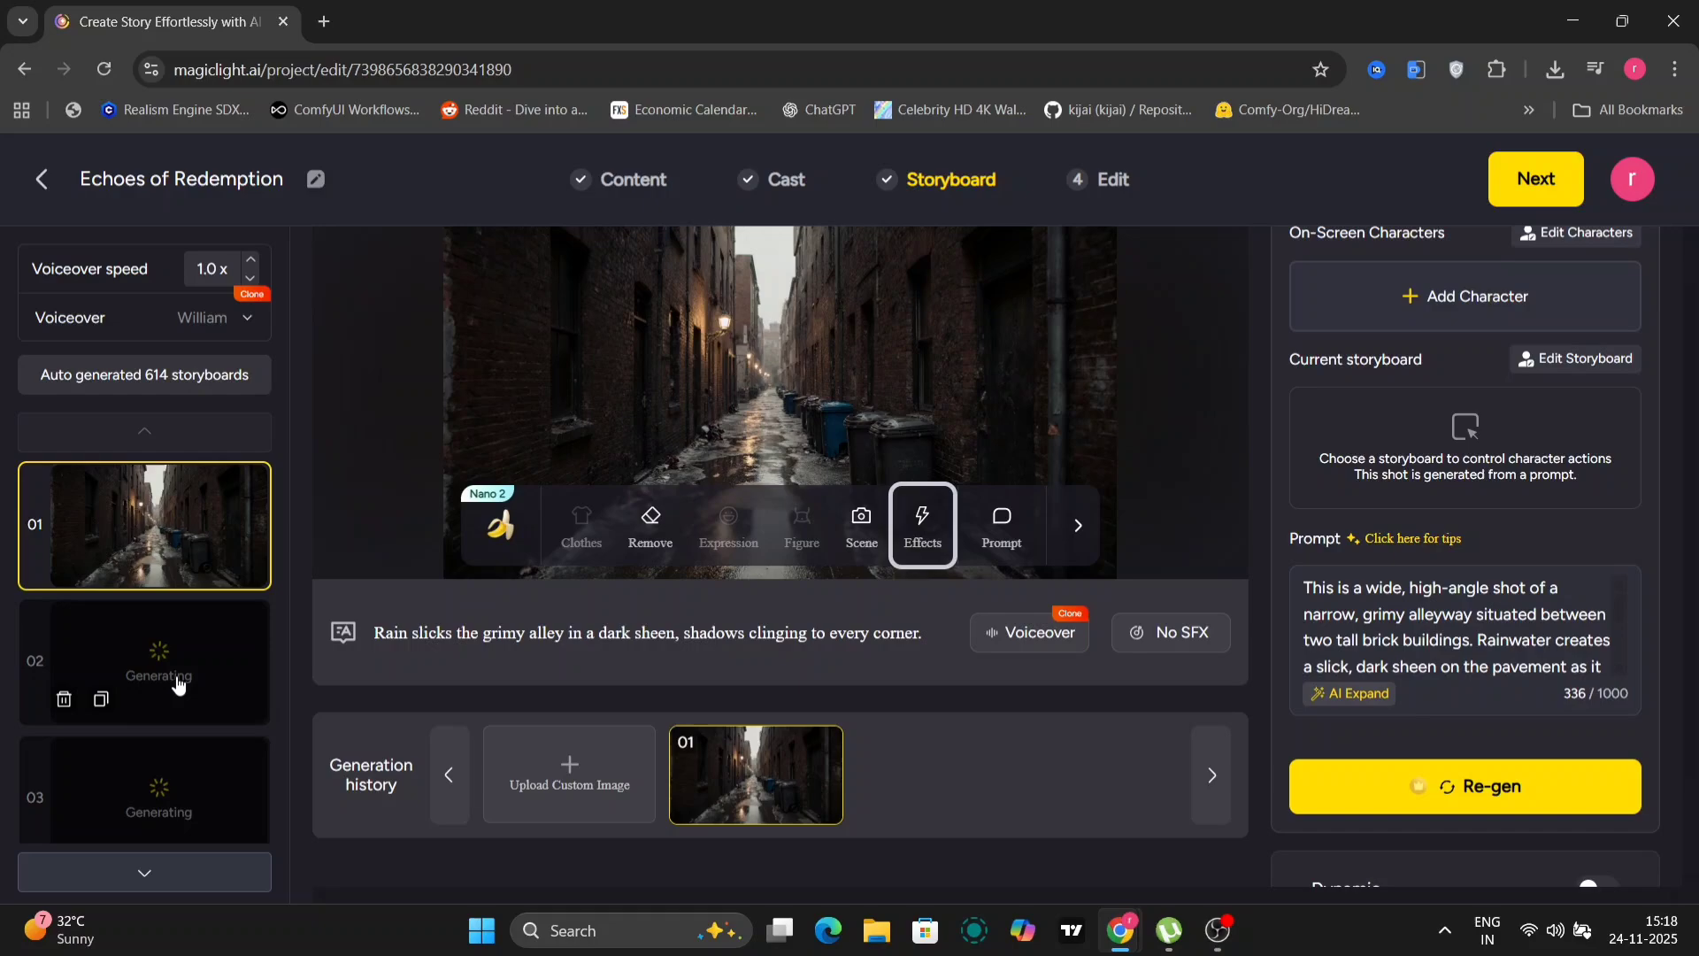
scroll(178, 684, "down", 5)
scroll(178, 684, "down", 2)
scroll(178, 684, "down", 3)
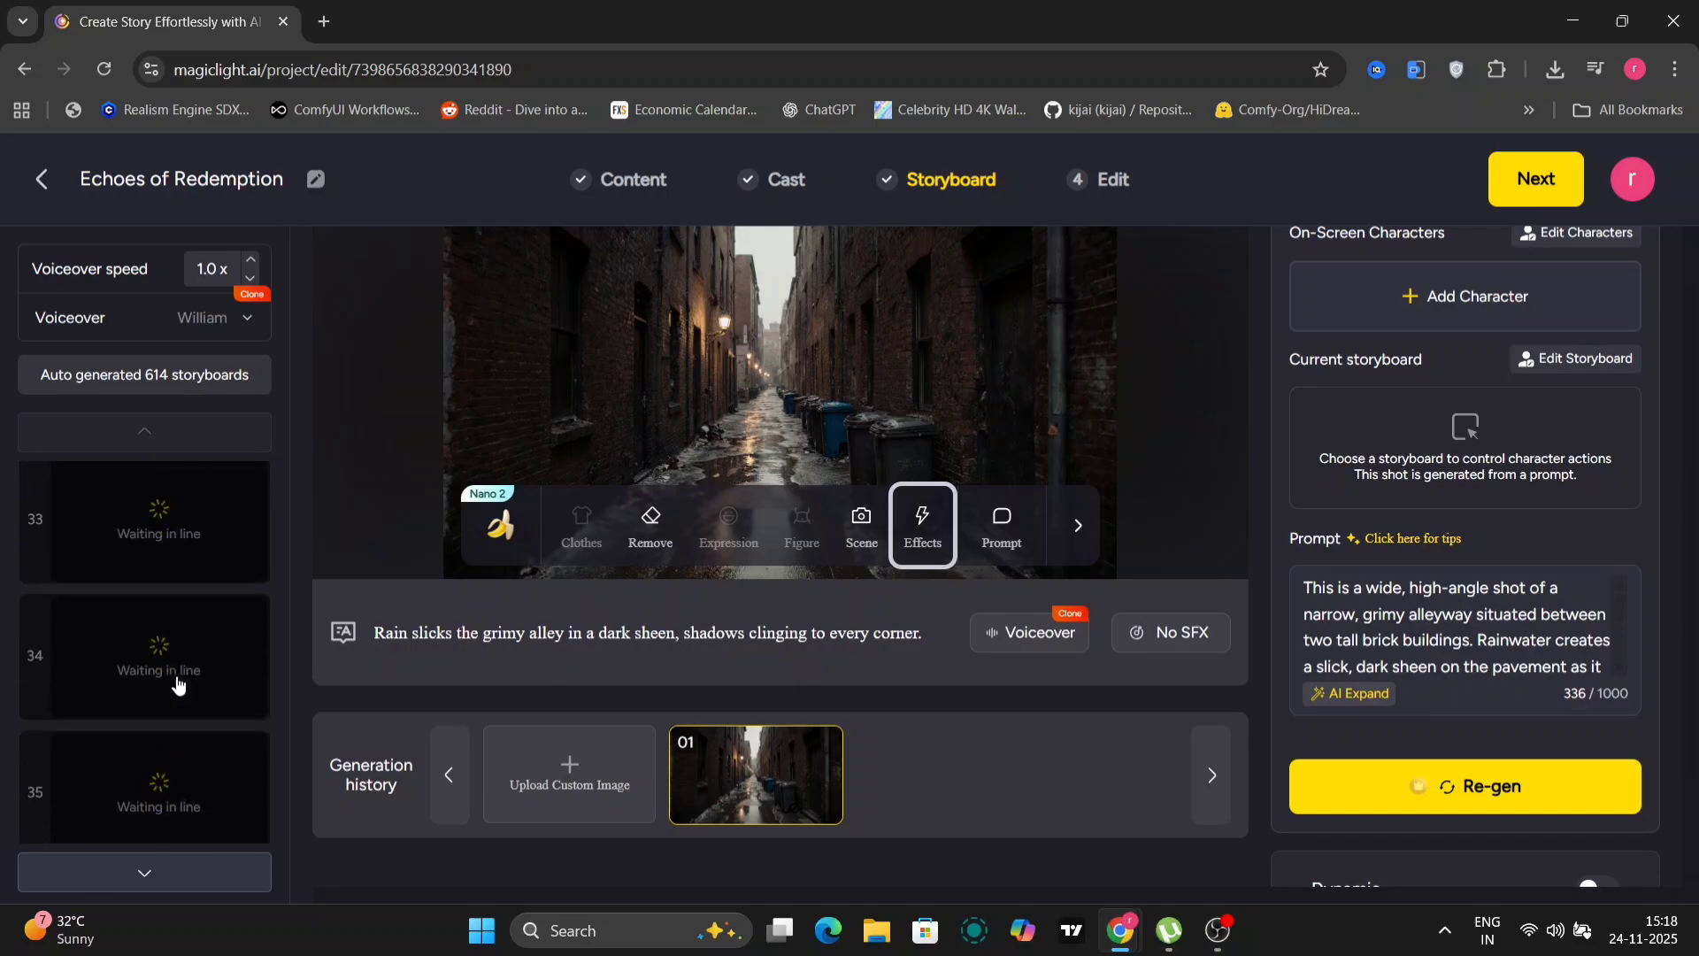
scroll(178, 684, "down", 2)
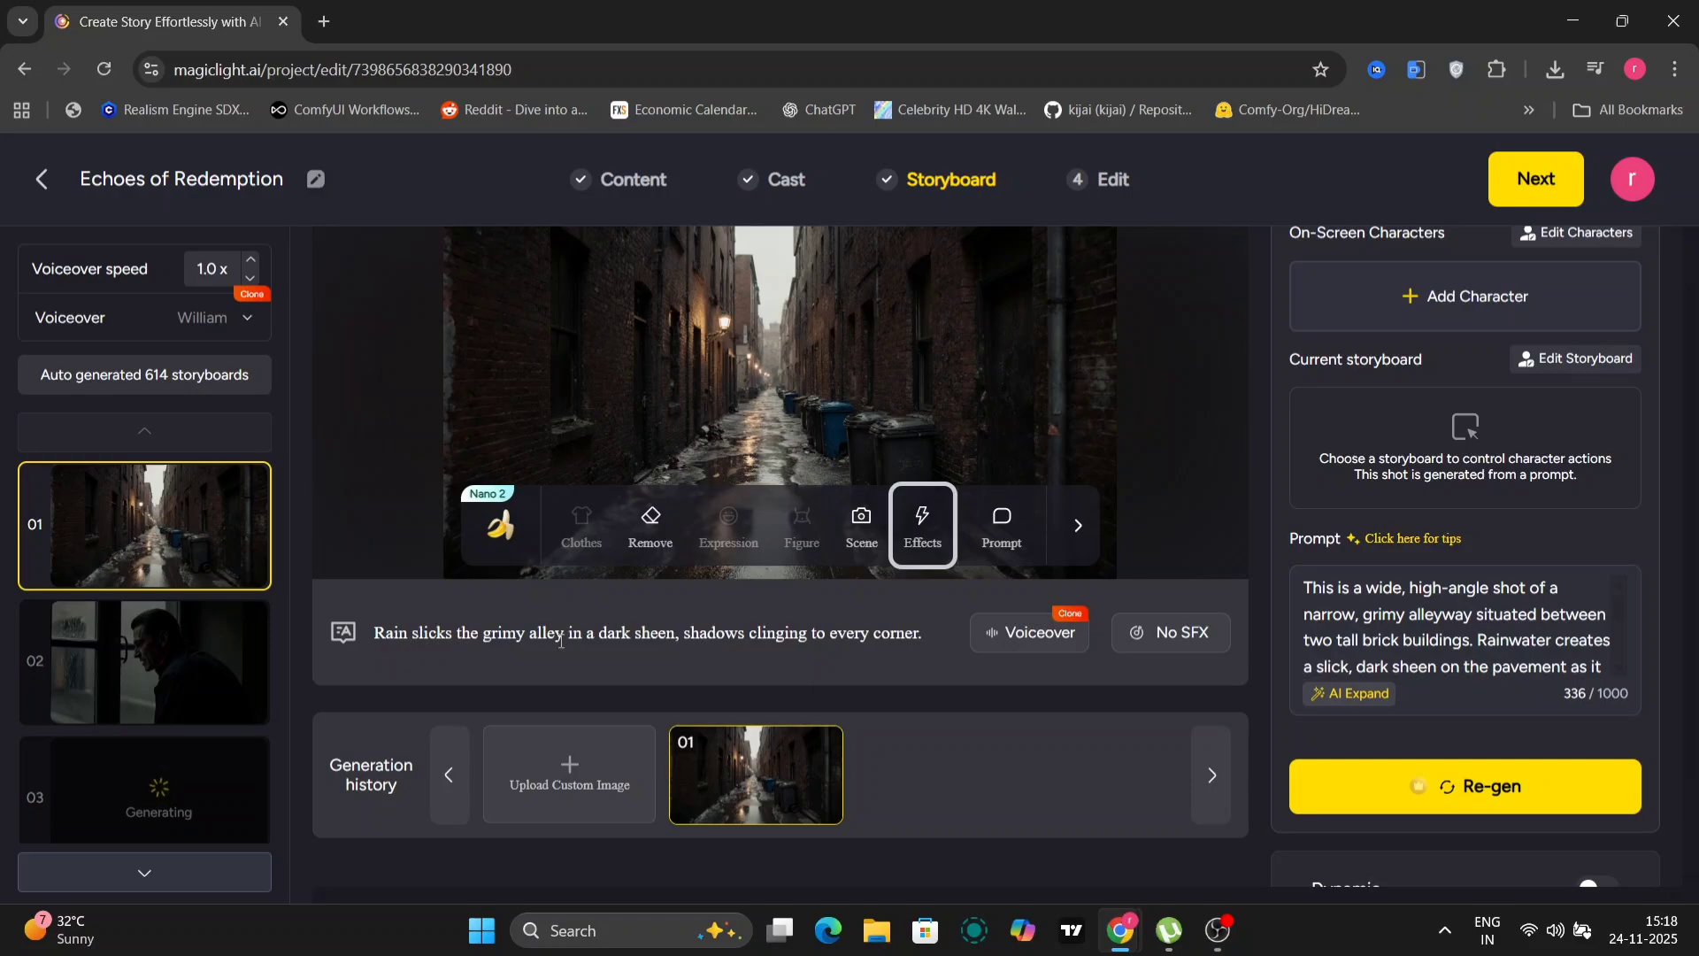
key("XF86MonBrightnessUp")
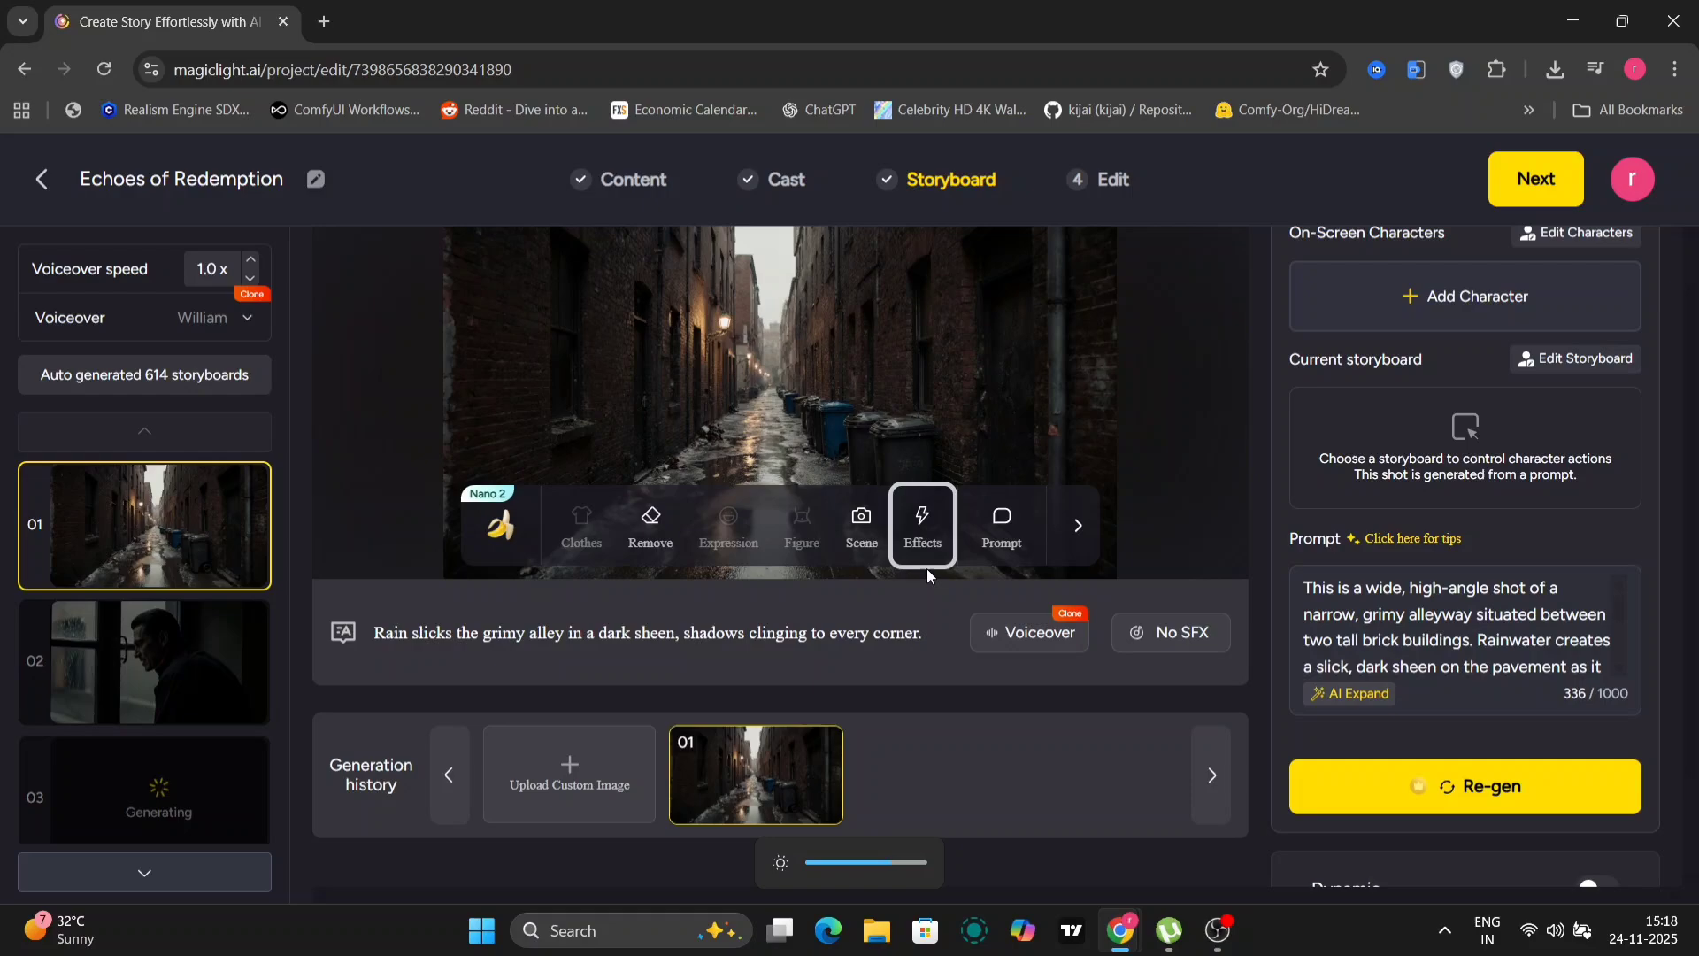
Regenerate shot 01 with the Lightning effect.
left_click(929, 524)
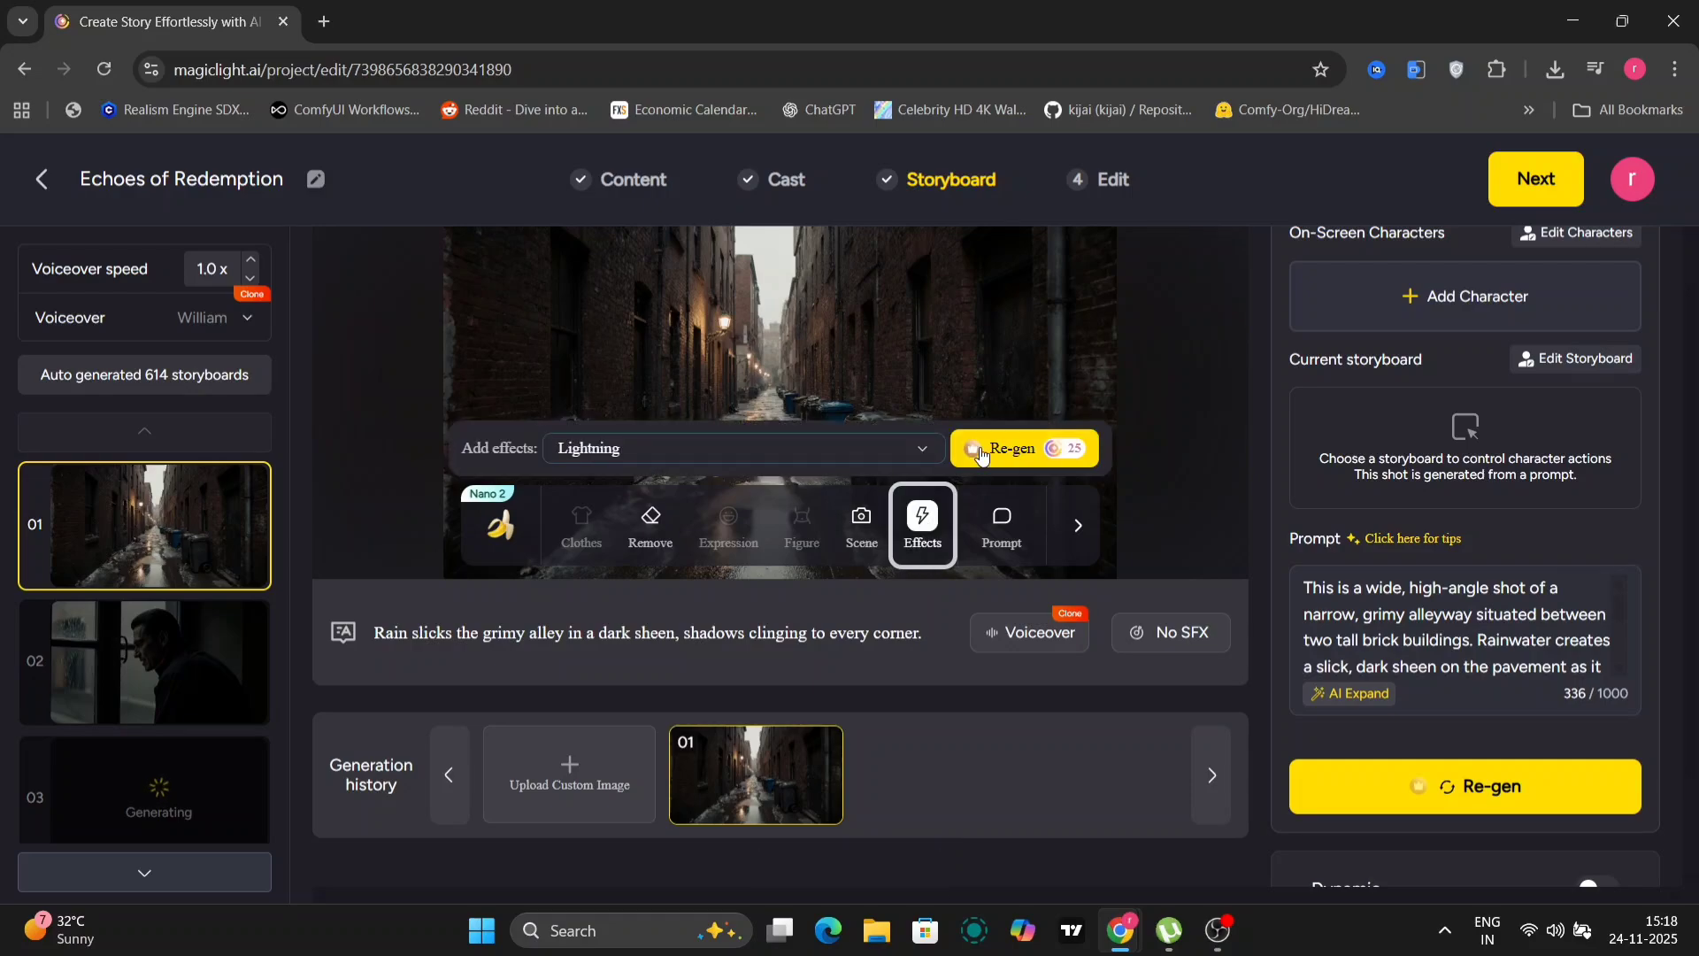
left_click(907, 464)
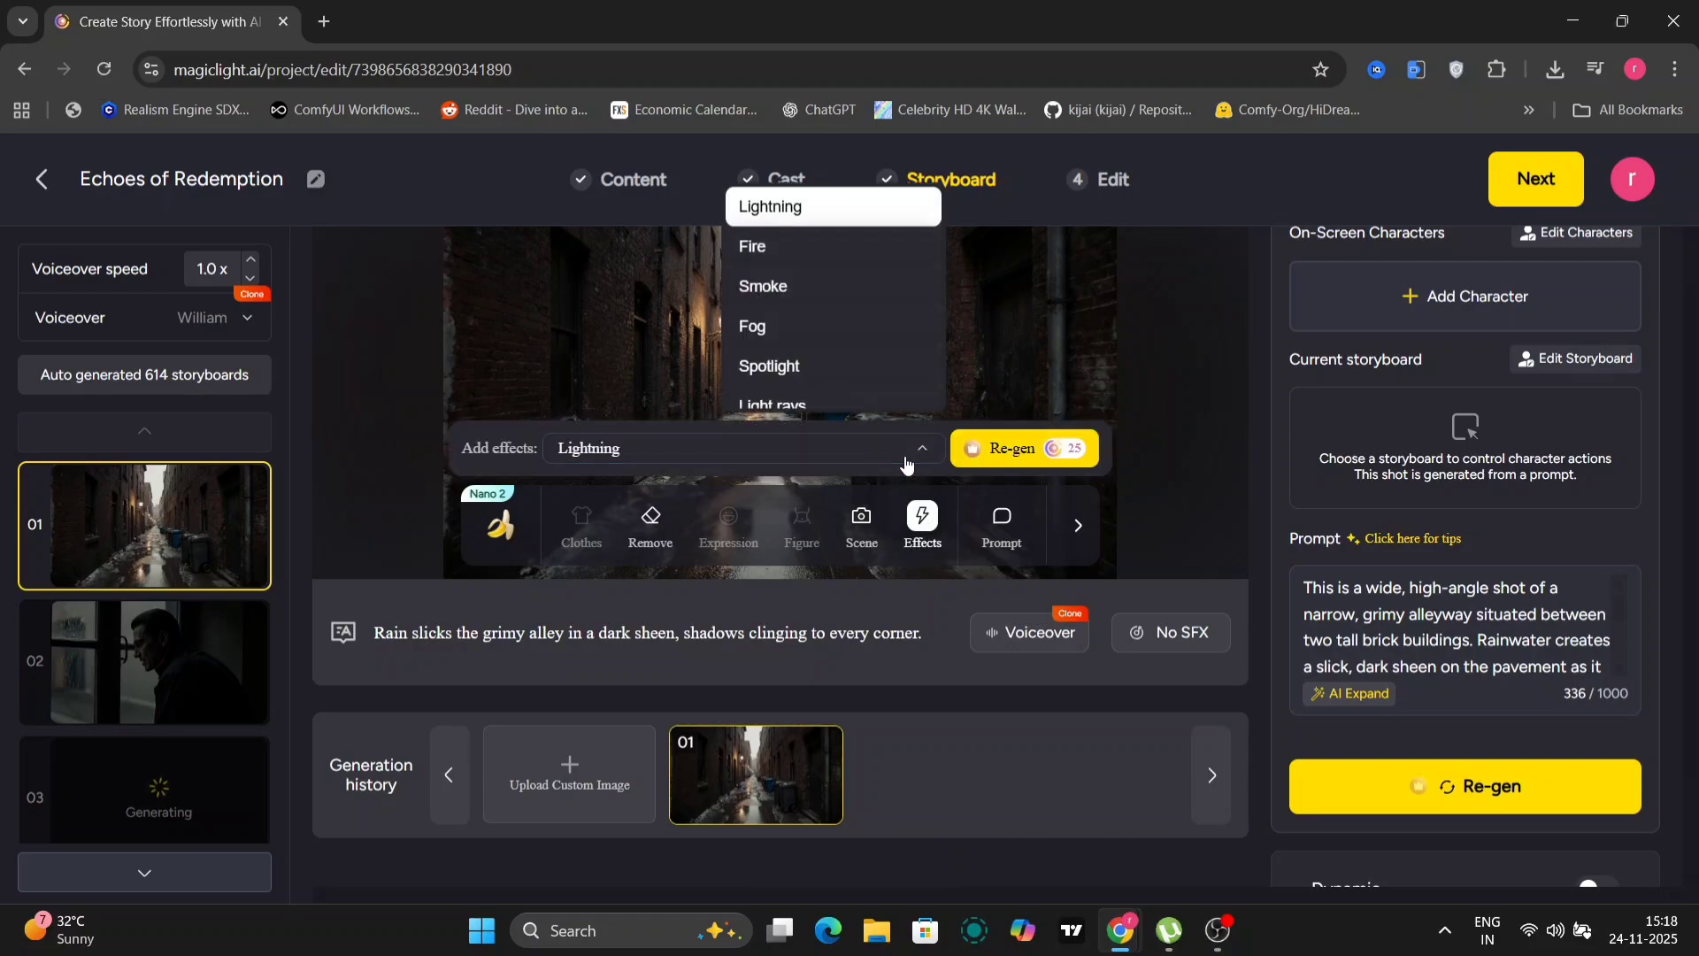
scroll(847, 337, "down", 1)
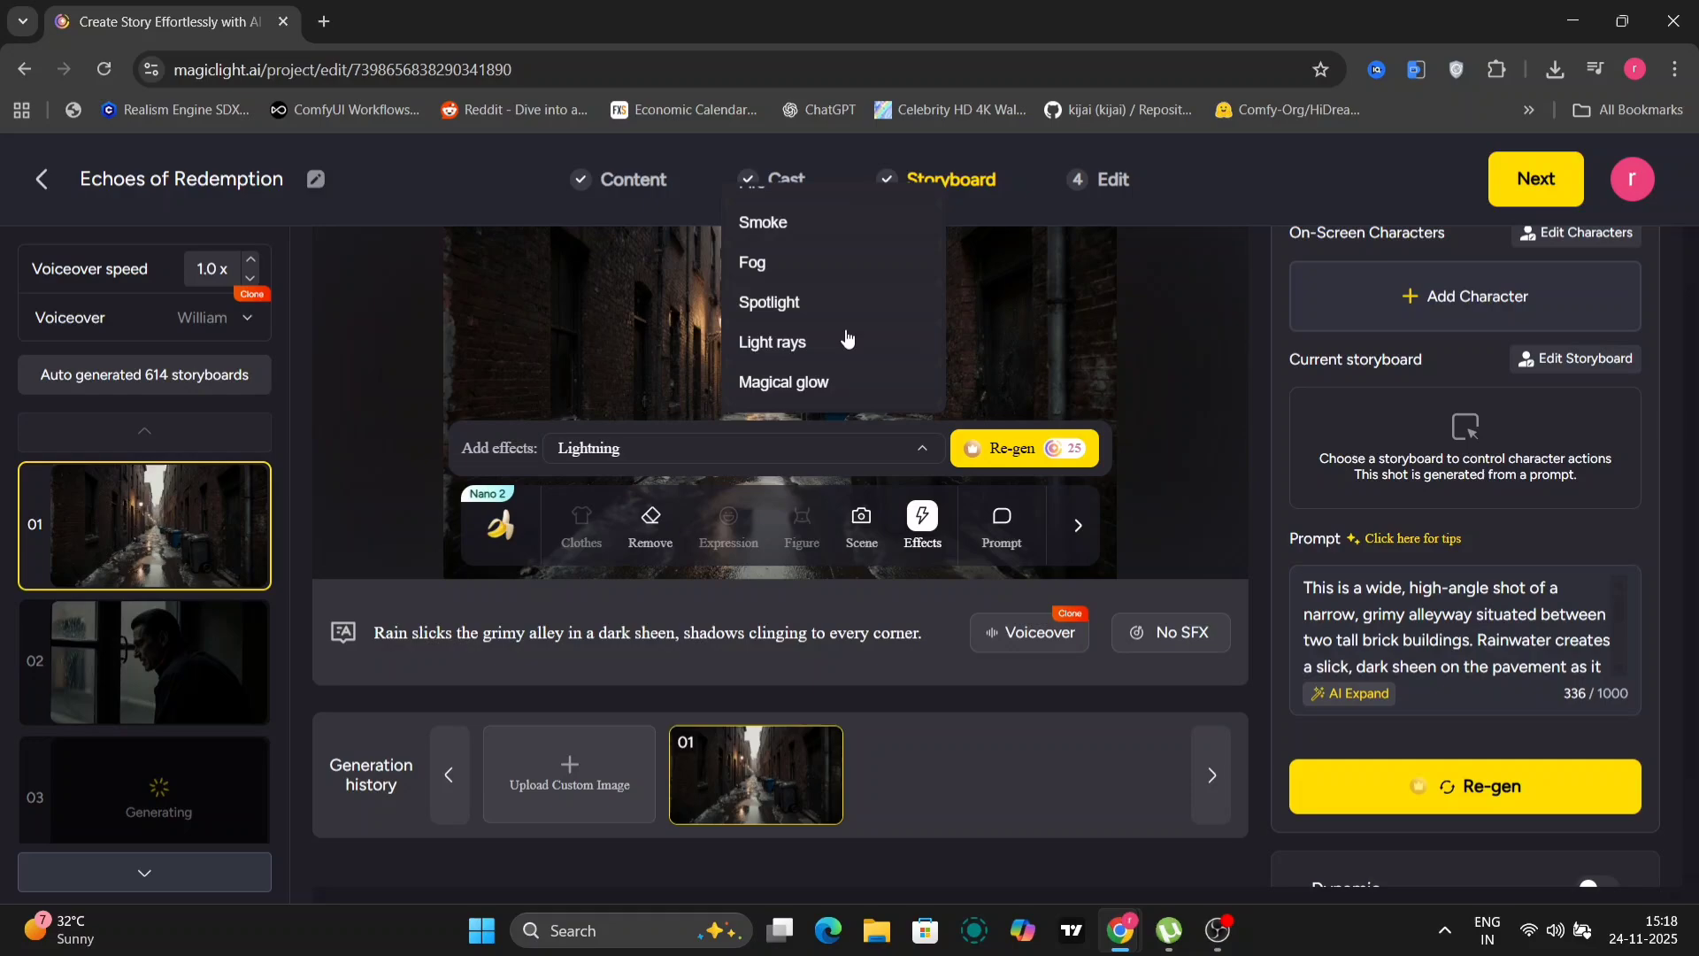
scroll(847, 336, "down", 1)
scroll(847, 336, "down", 1)
scroll(847, 336, "up", 1)
scroll(847, 336, "up", 2)
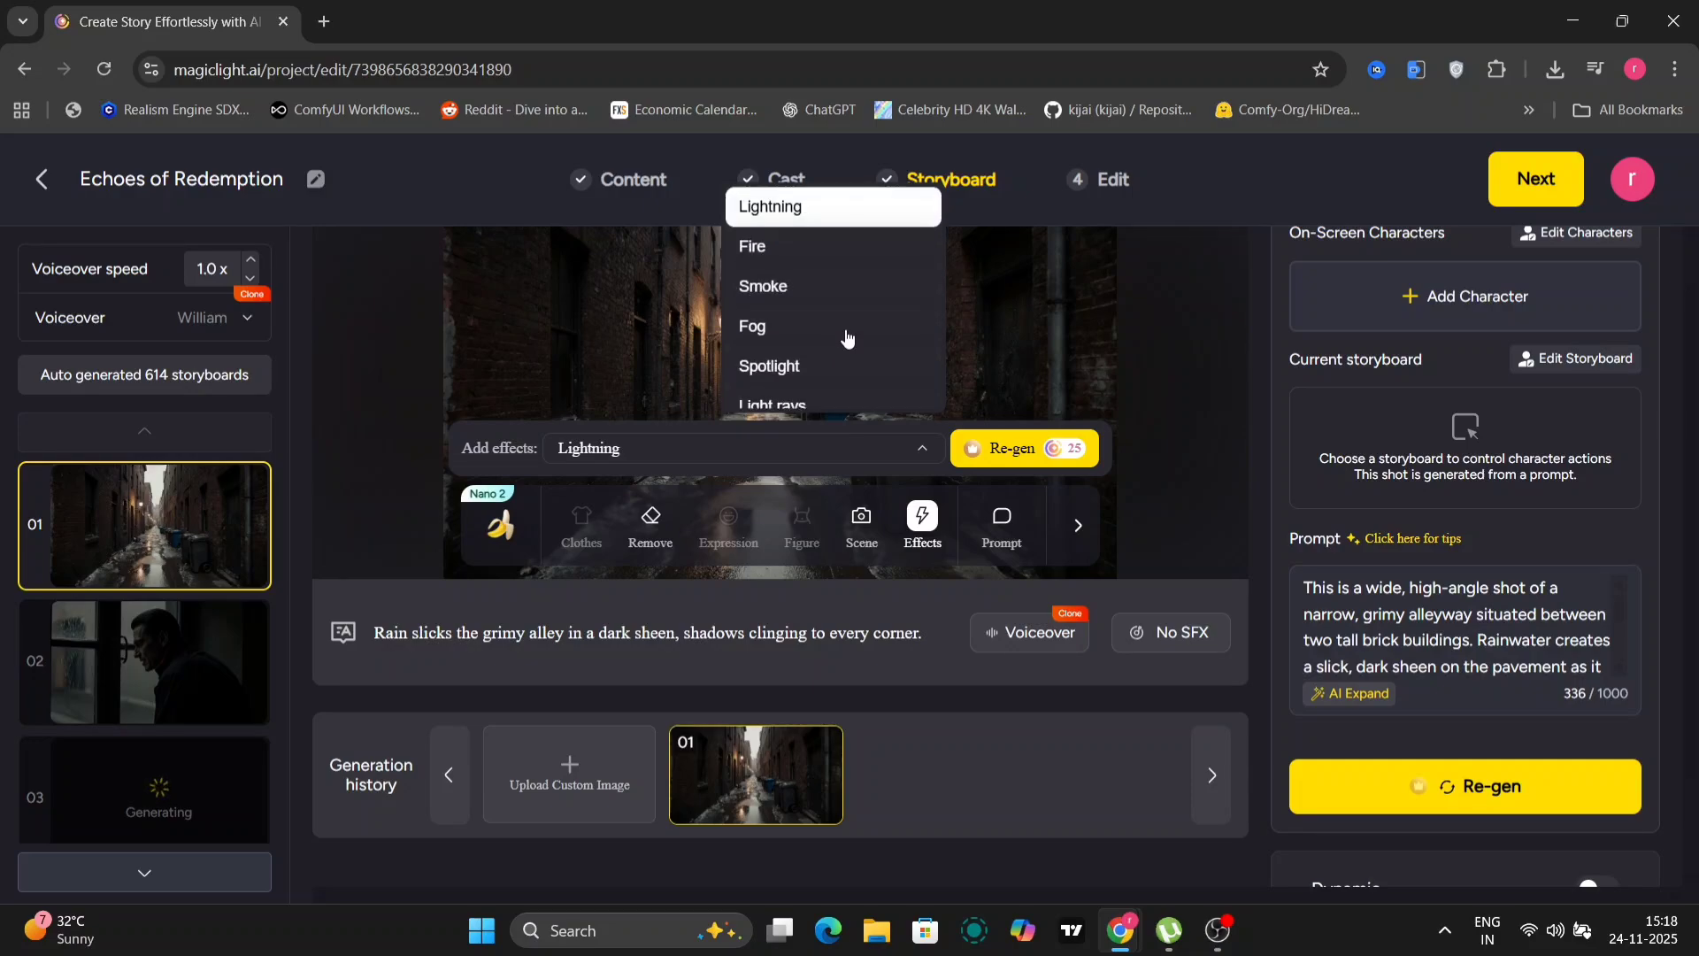
left_click(1007, 449)
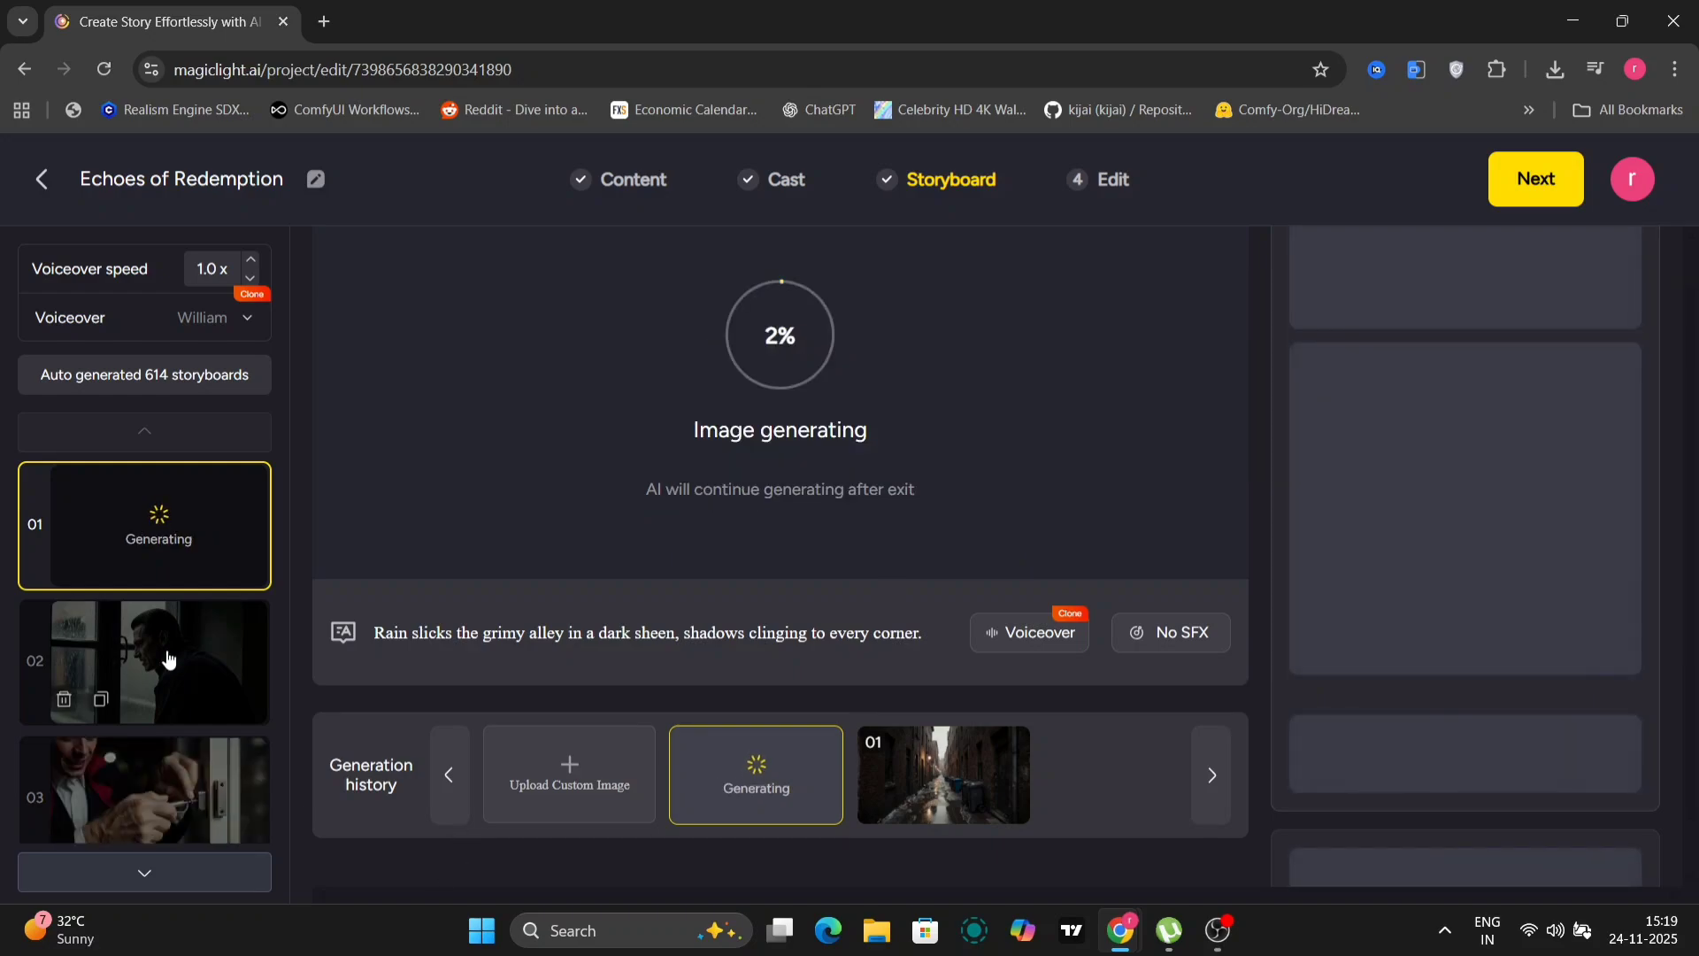
Check storyboards 02 and 03, then compare shot 01's lightning version with its original.
left_click(169, 658)
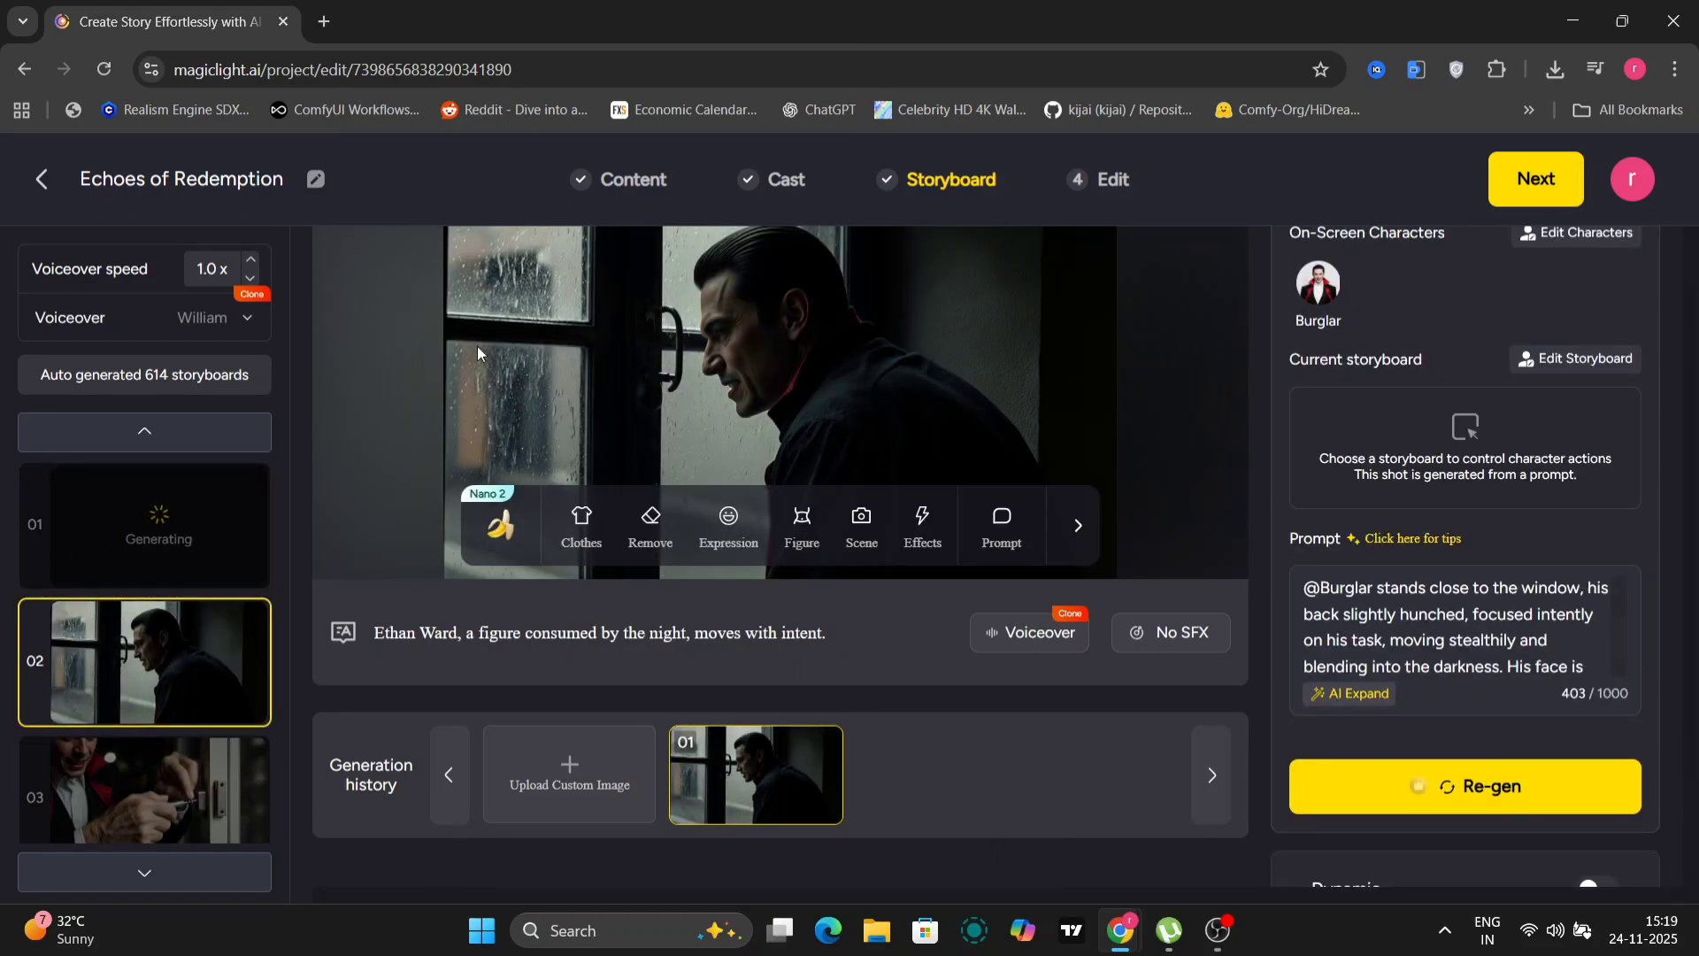
left_click(160, 792)
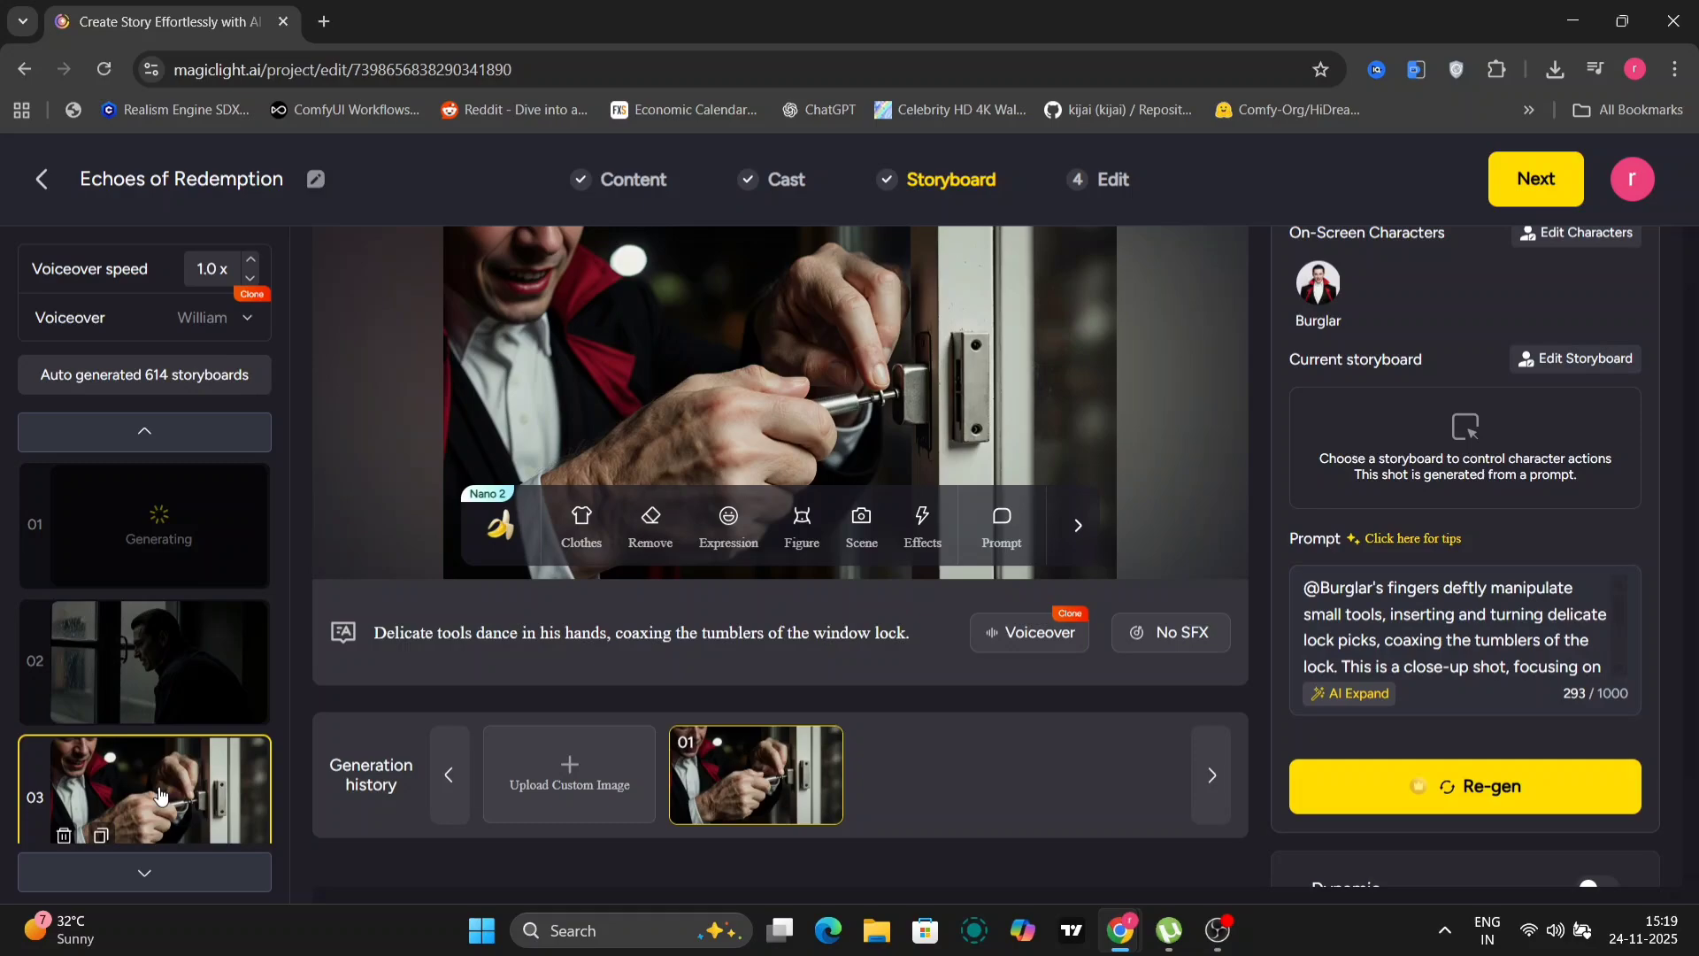
left_click(206, 653)
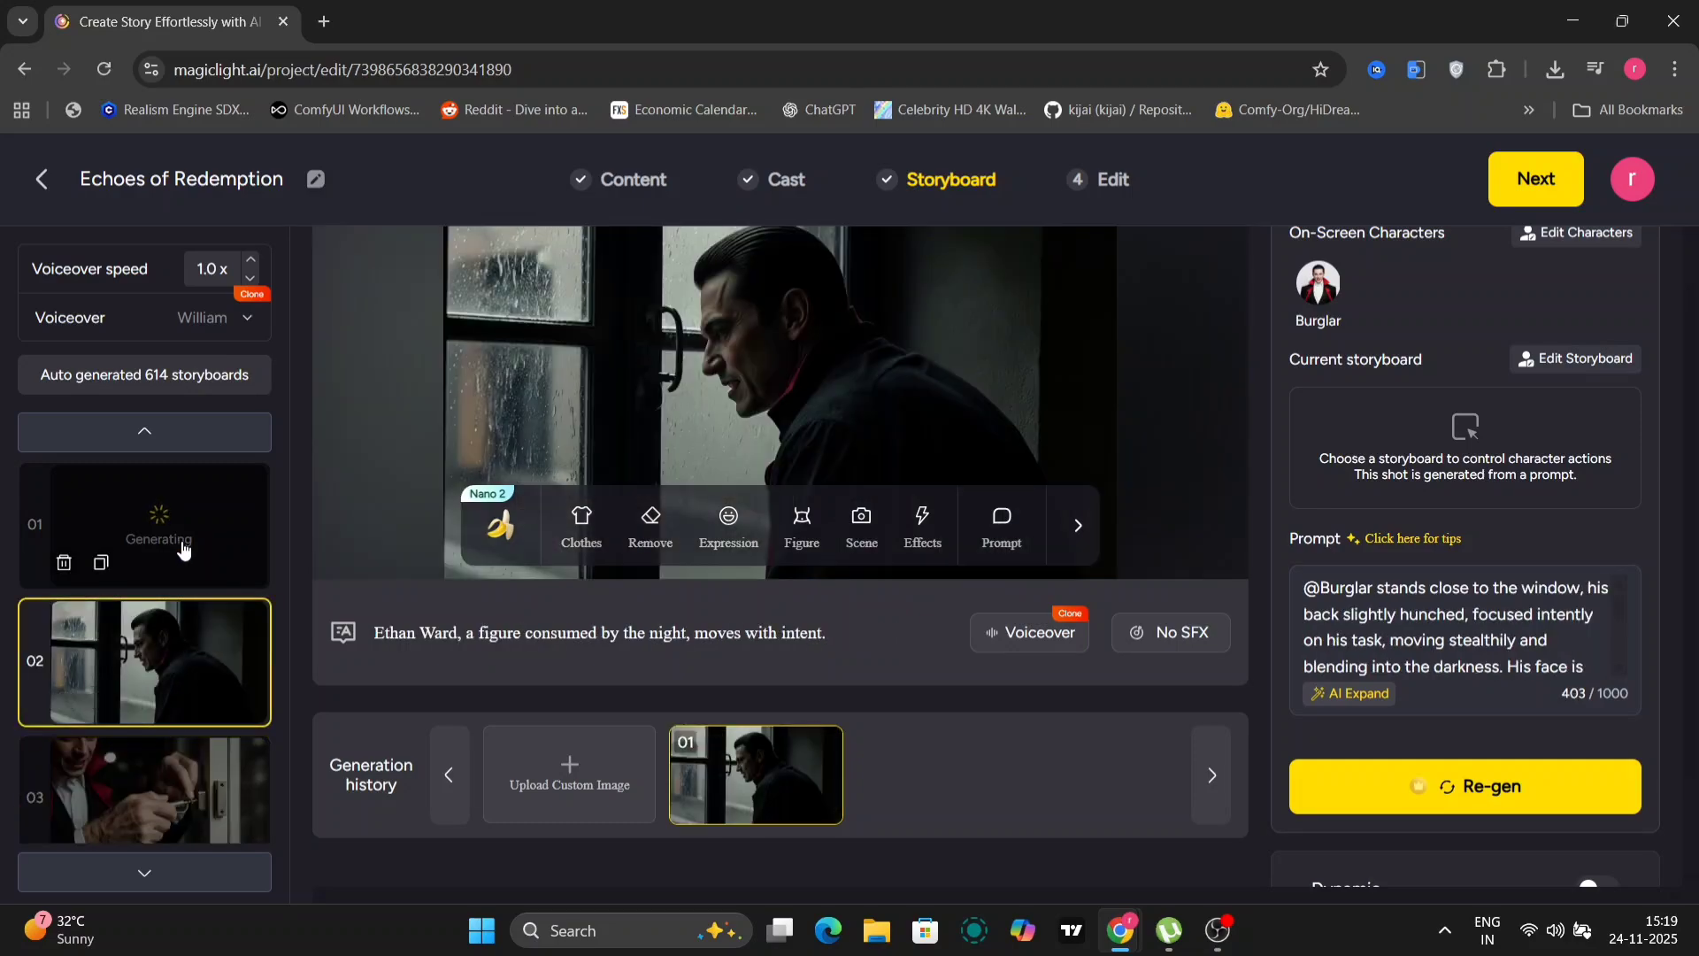
left_click(186, 540)
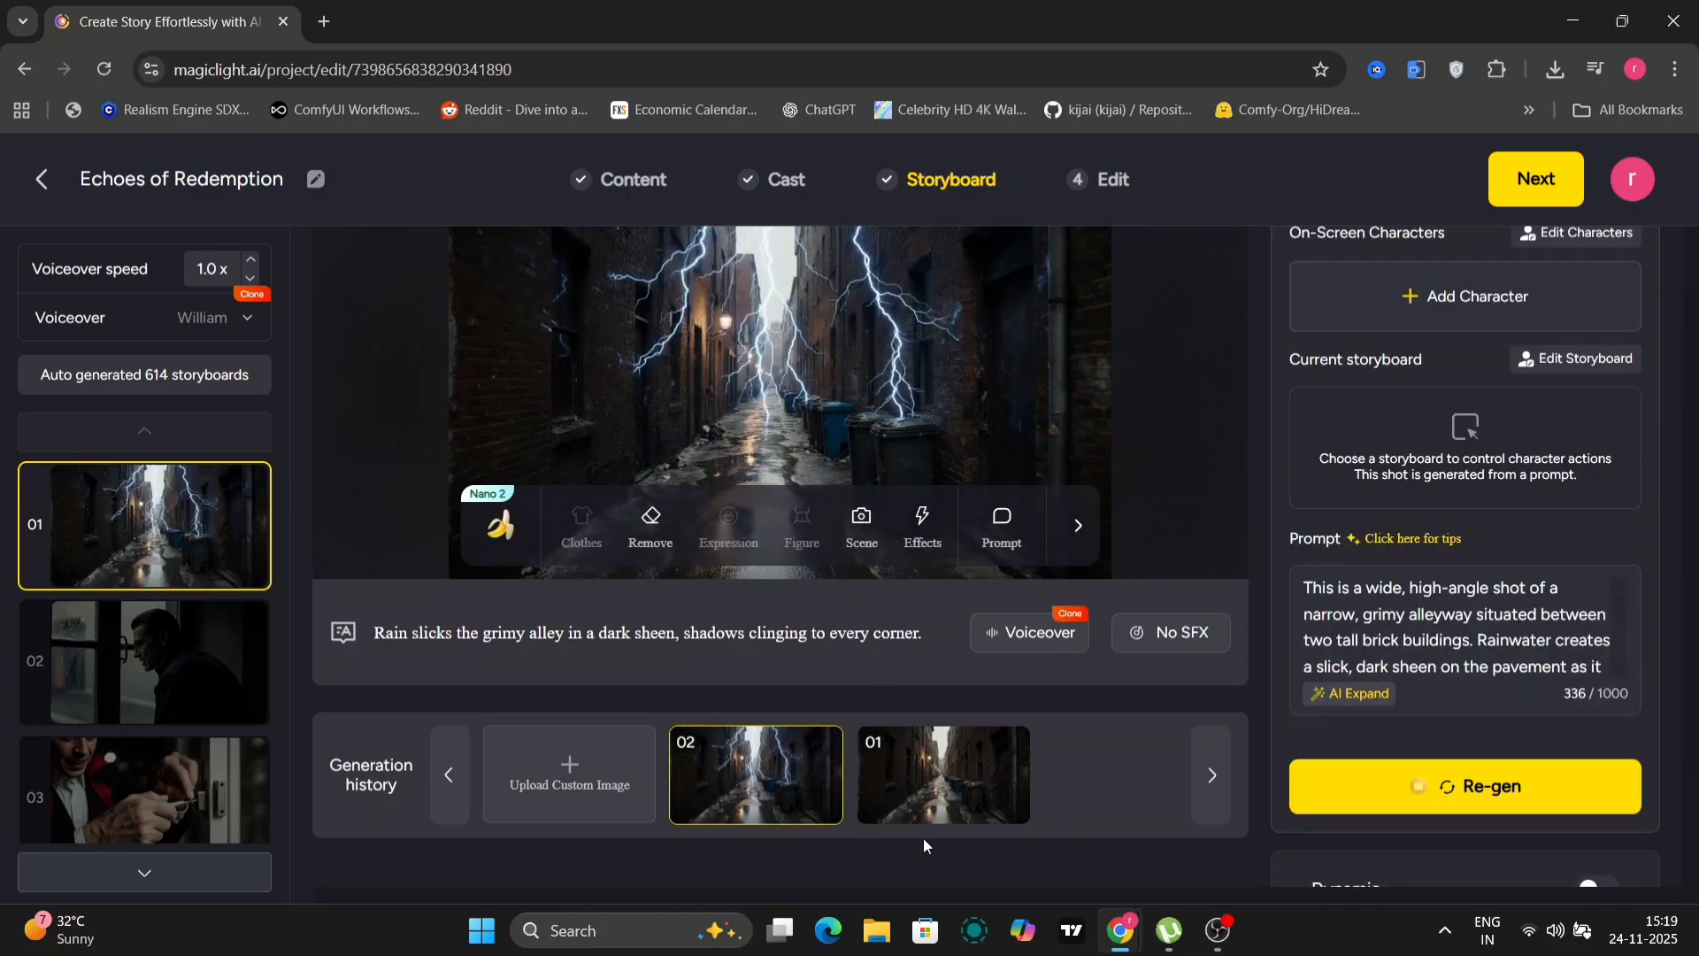
left_click(928, 810)
scroll(164, 549, "down", 5)
scroll(164, 549, "down", 1)
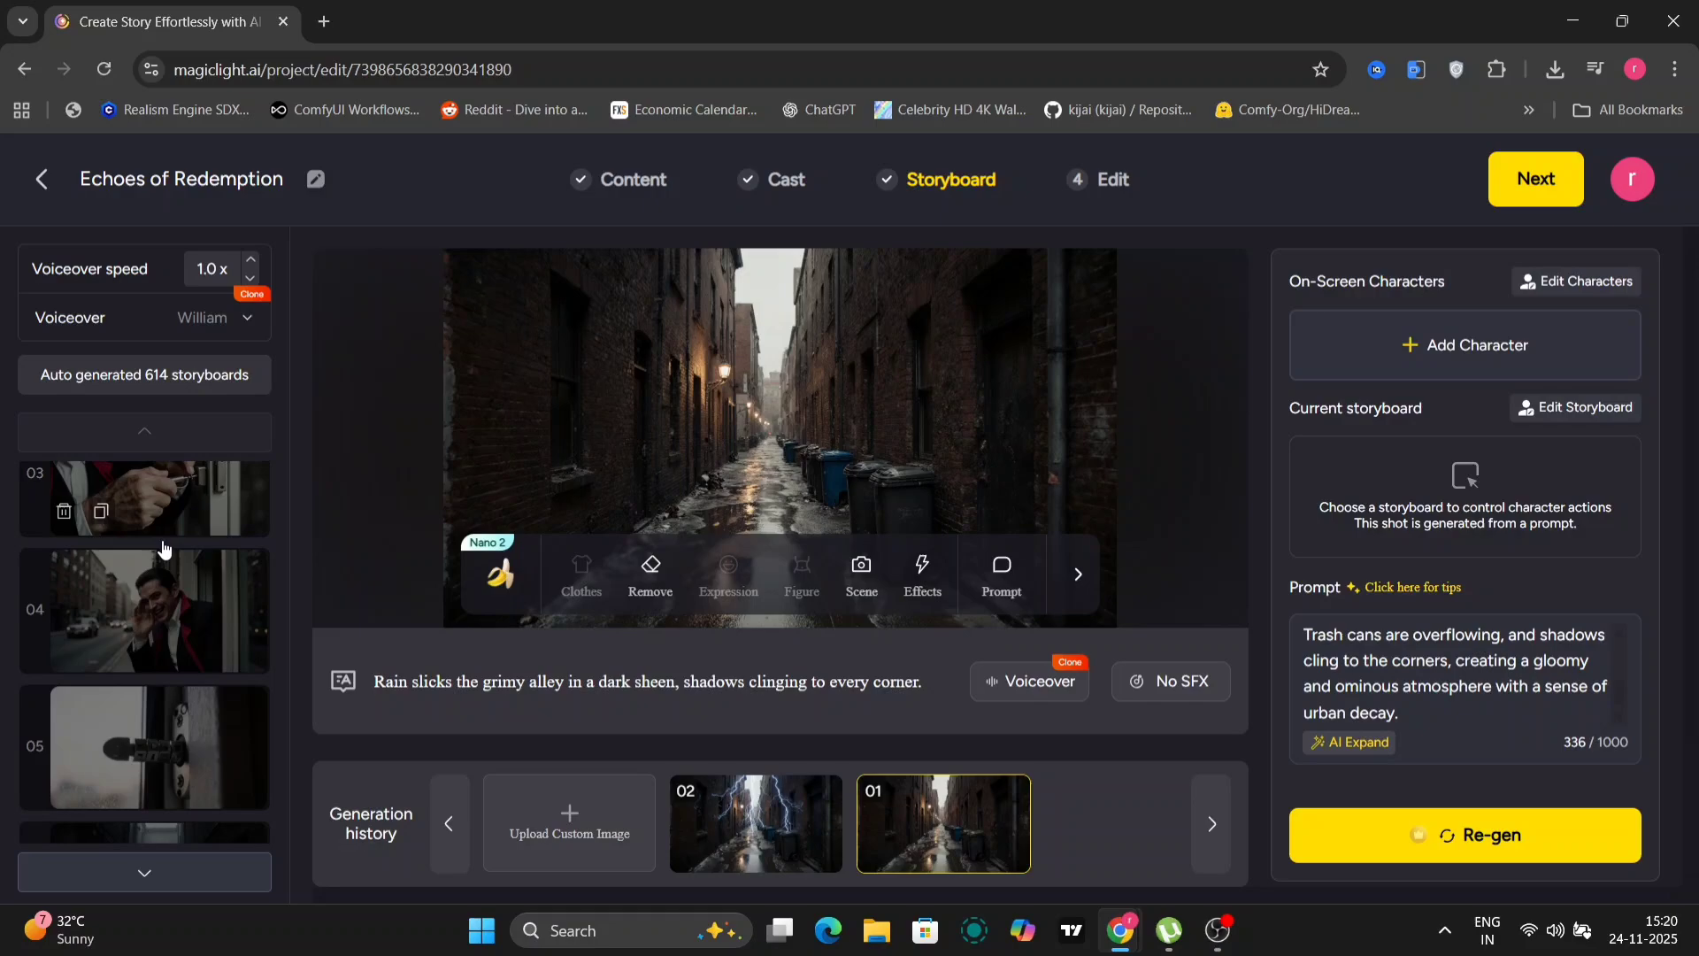
scroll(164, 548, "down", 4)
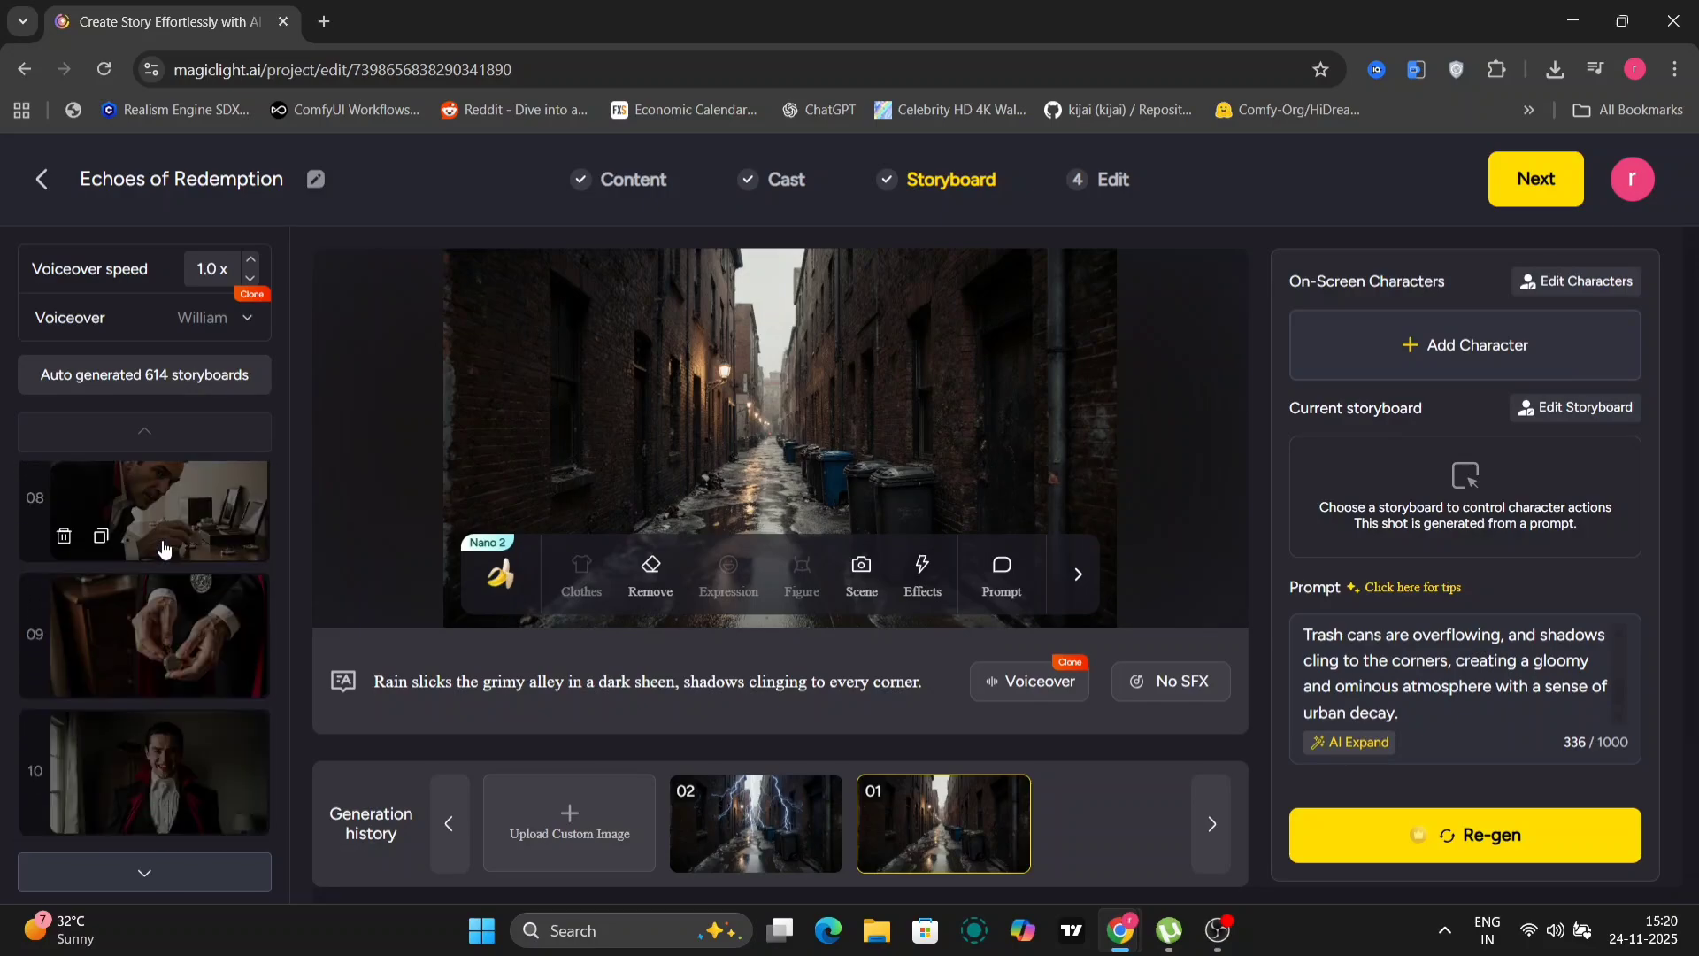
Open storyboard 08 and bring up the Burglar's expression options.
left_click(183, 655)
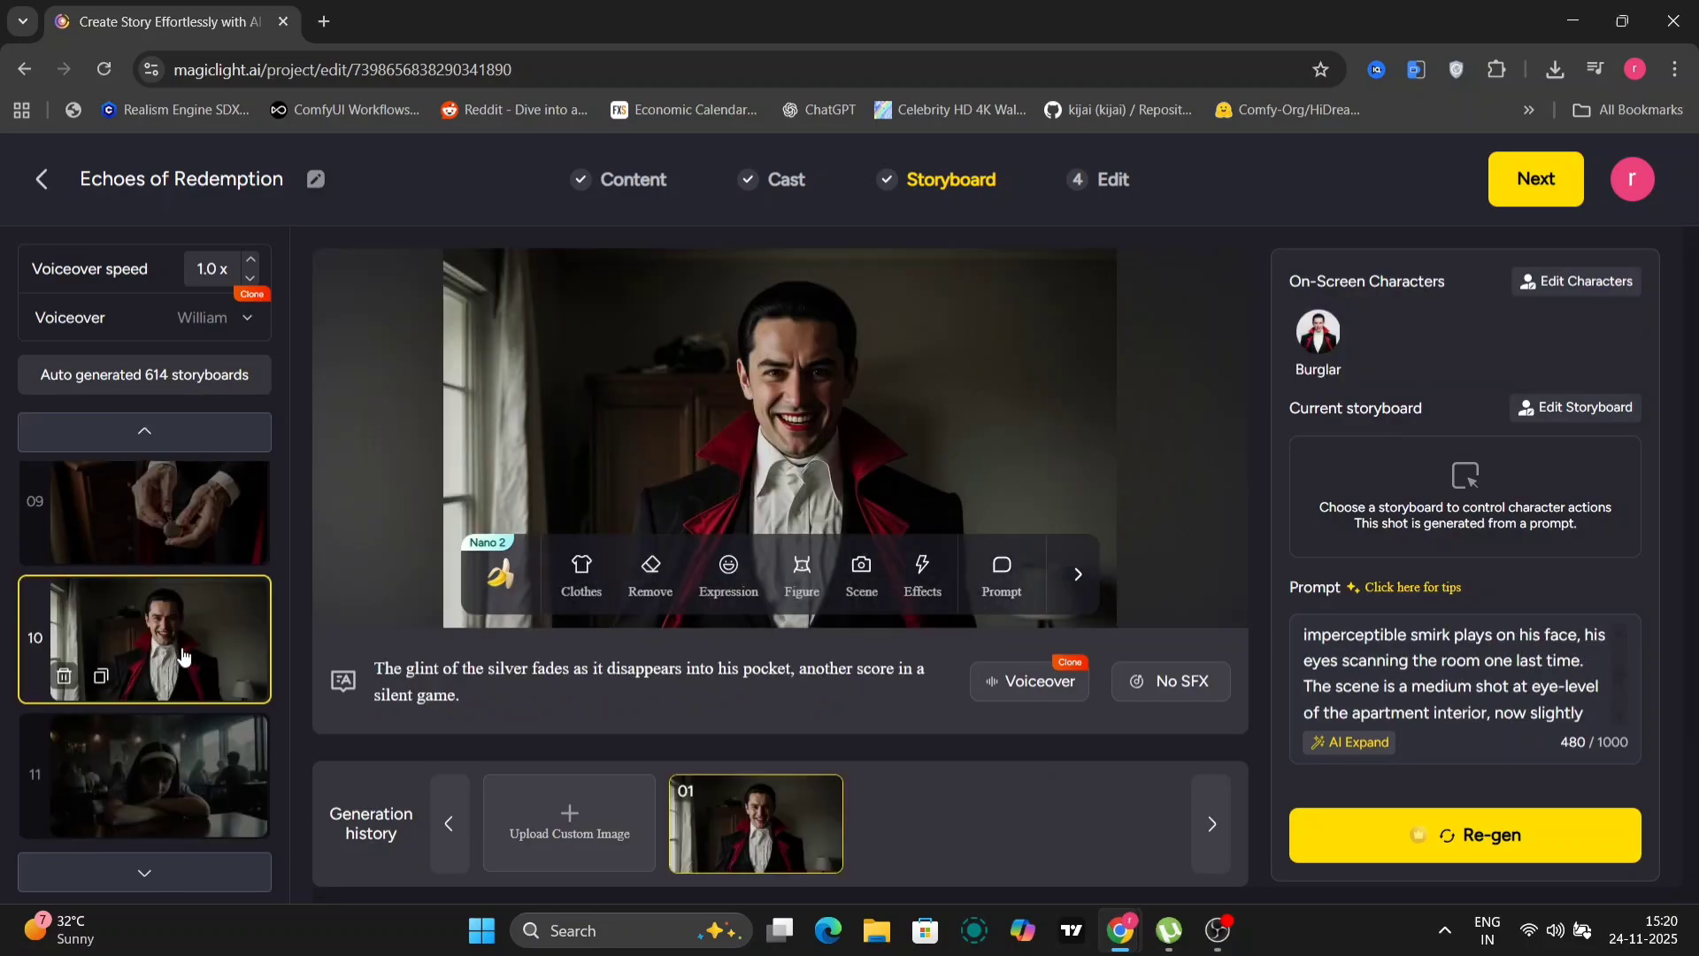
scroll(163, 620, "up", 3)
left_click(164, 604)
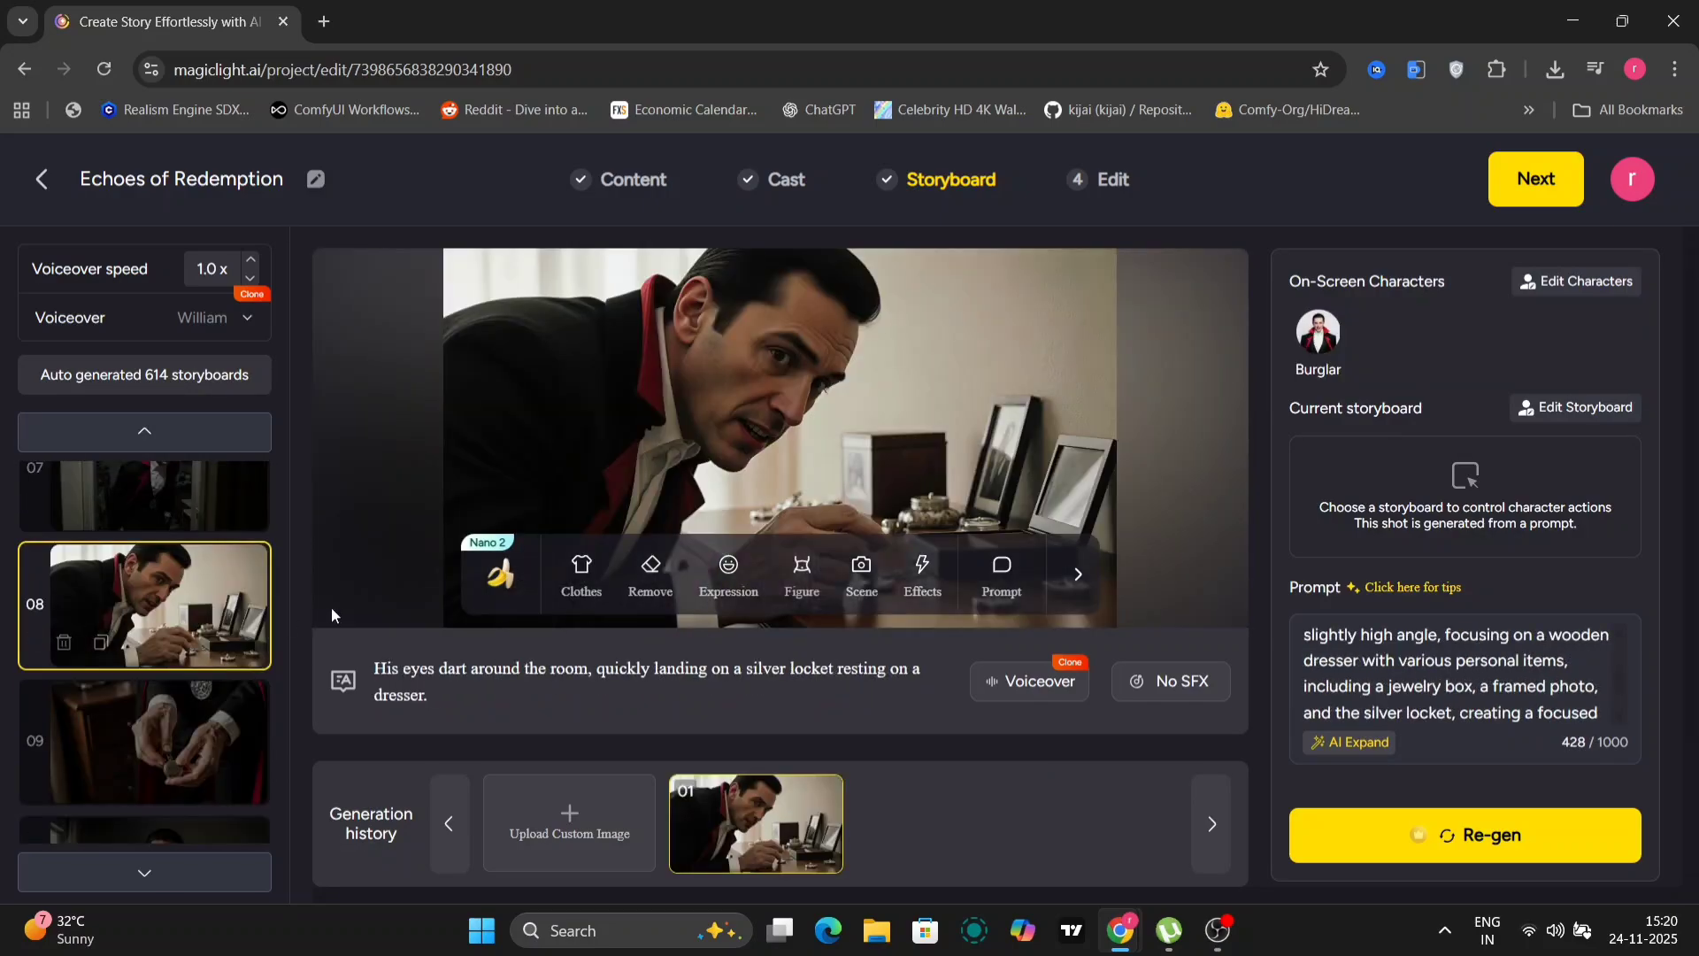
left_click(761, 591)
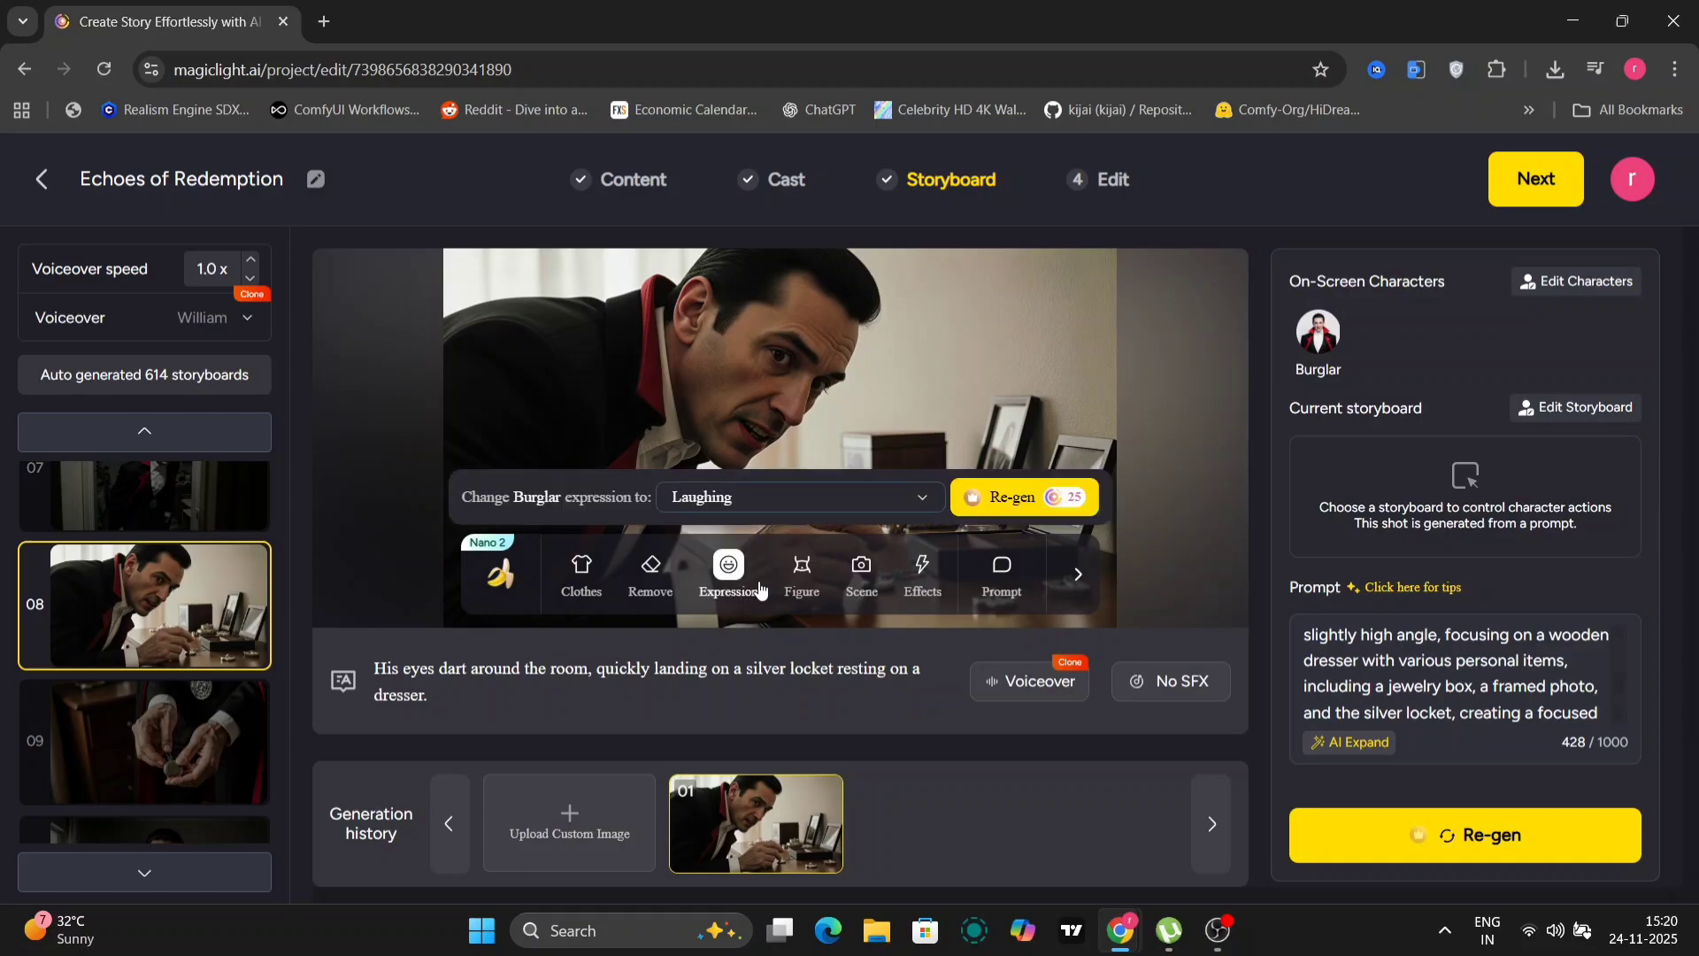
Regenerate shot 08 with the Burglar wearing an Excited expression.
left_click(920, 513)
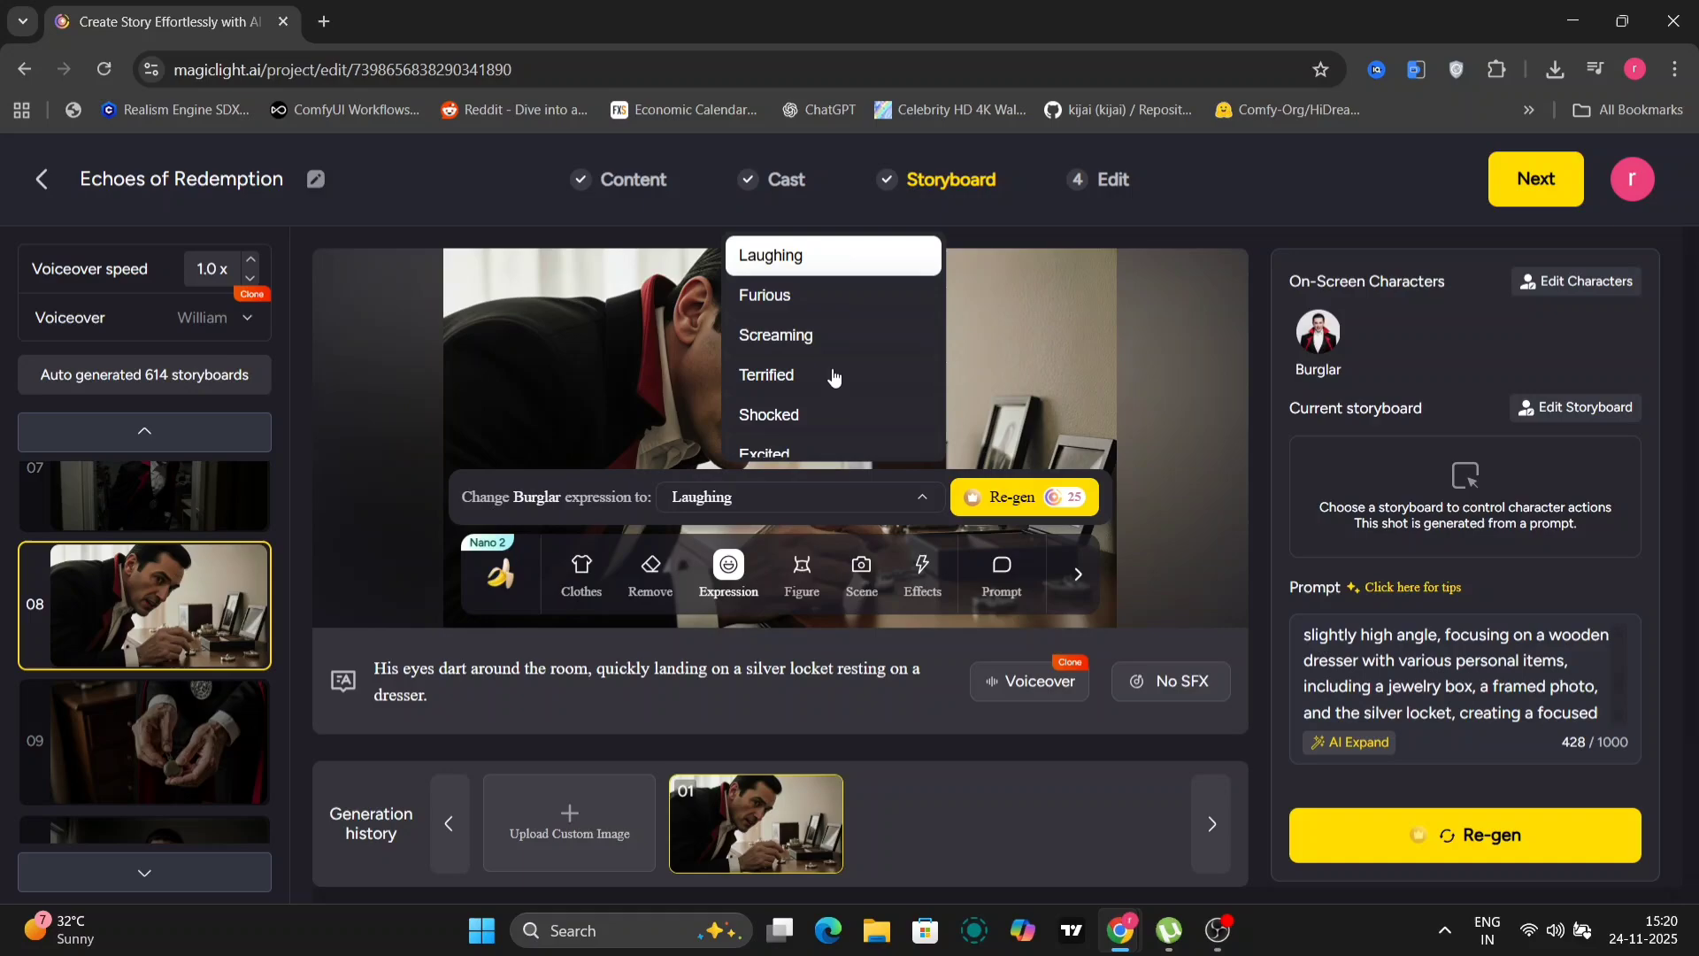
scroll(860, 360, "down", 2)
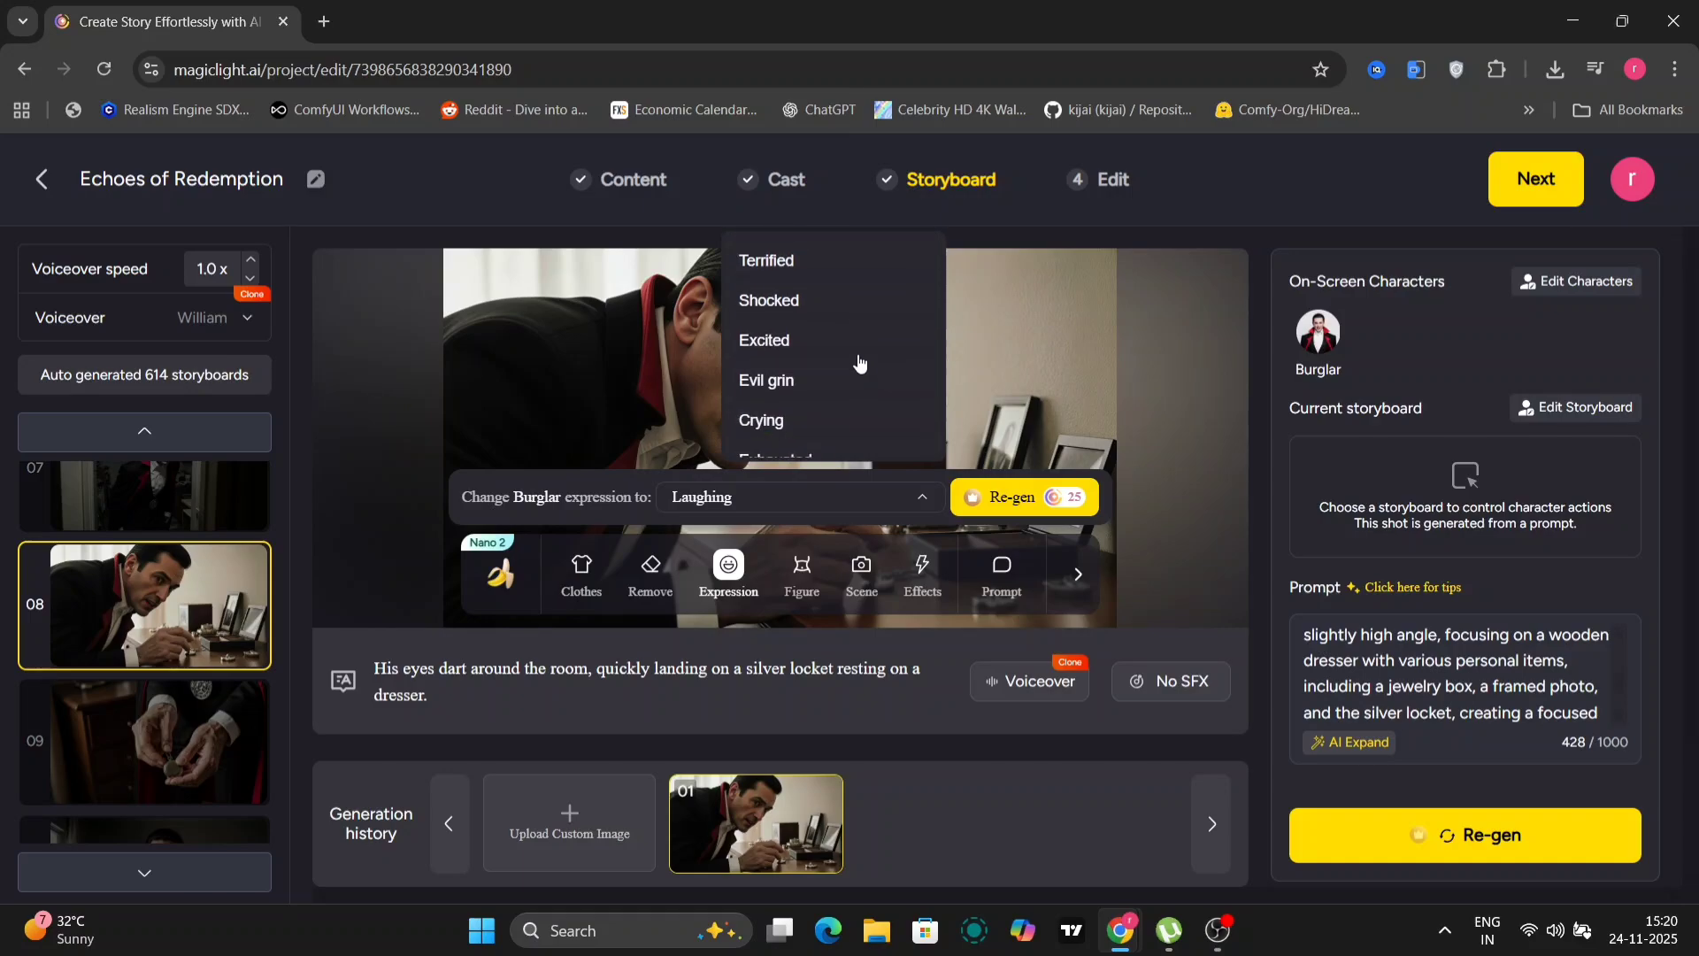
left_click(799, 320)
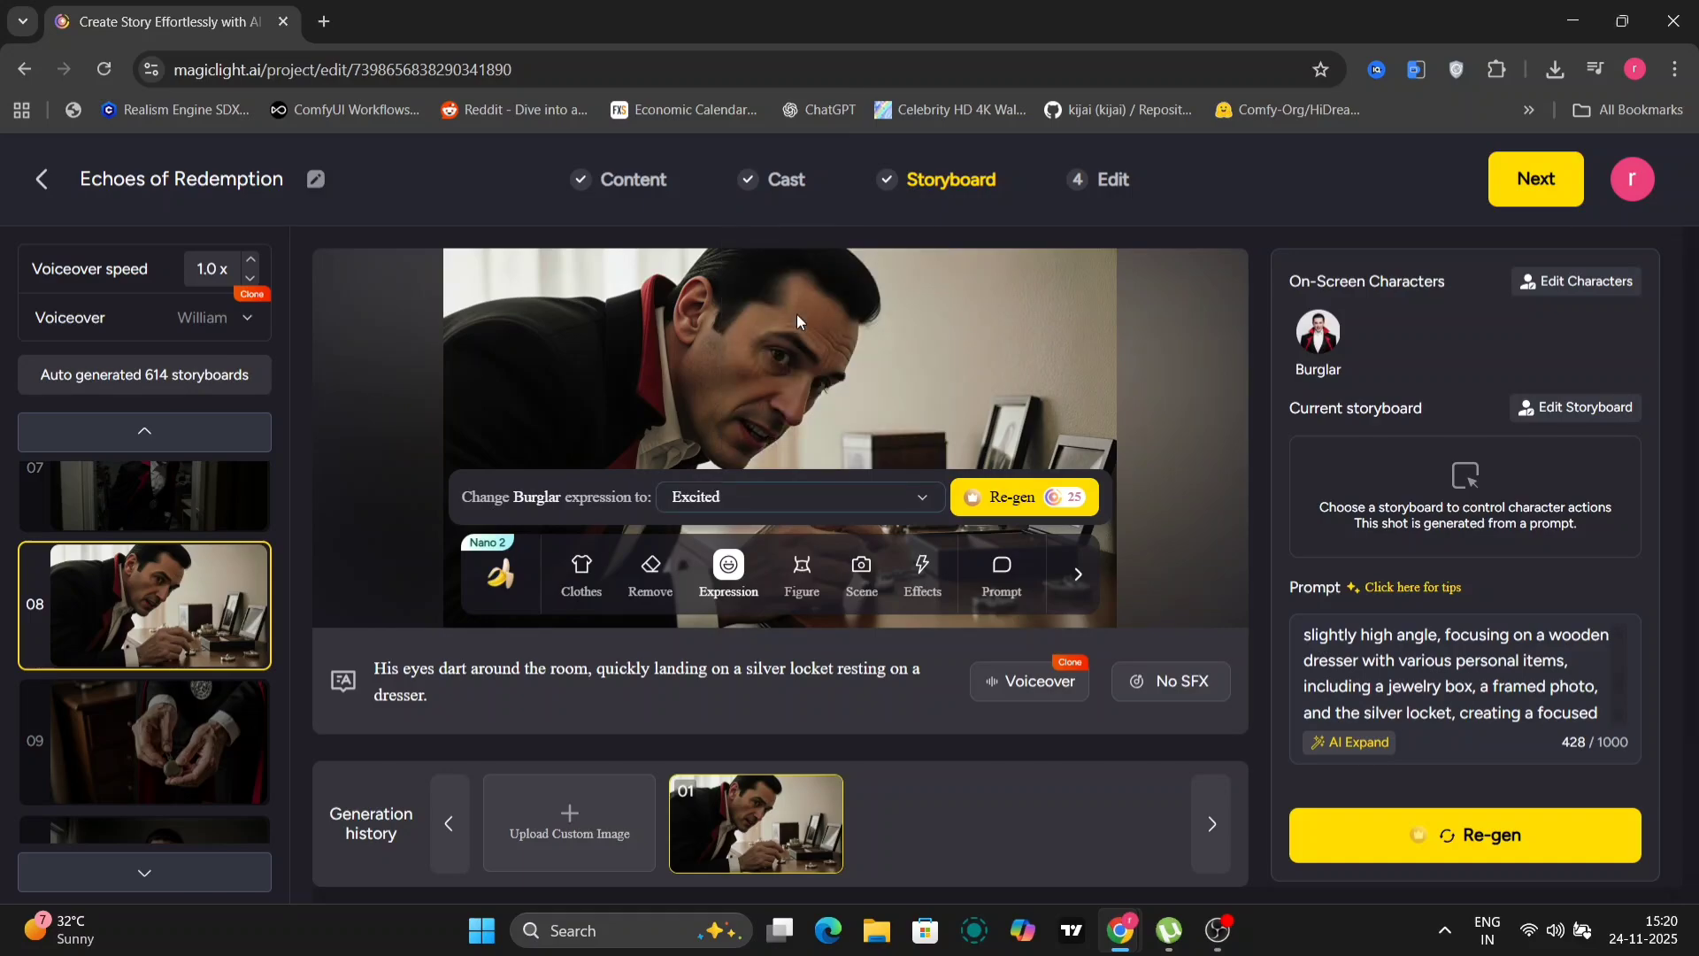
left_click(987, 499)
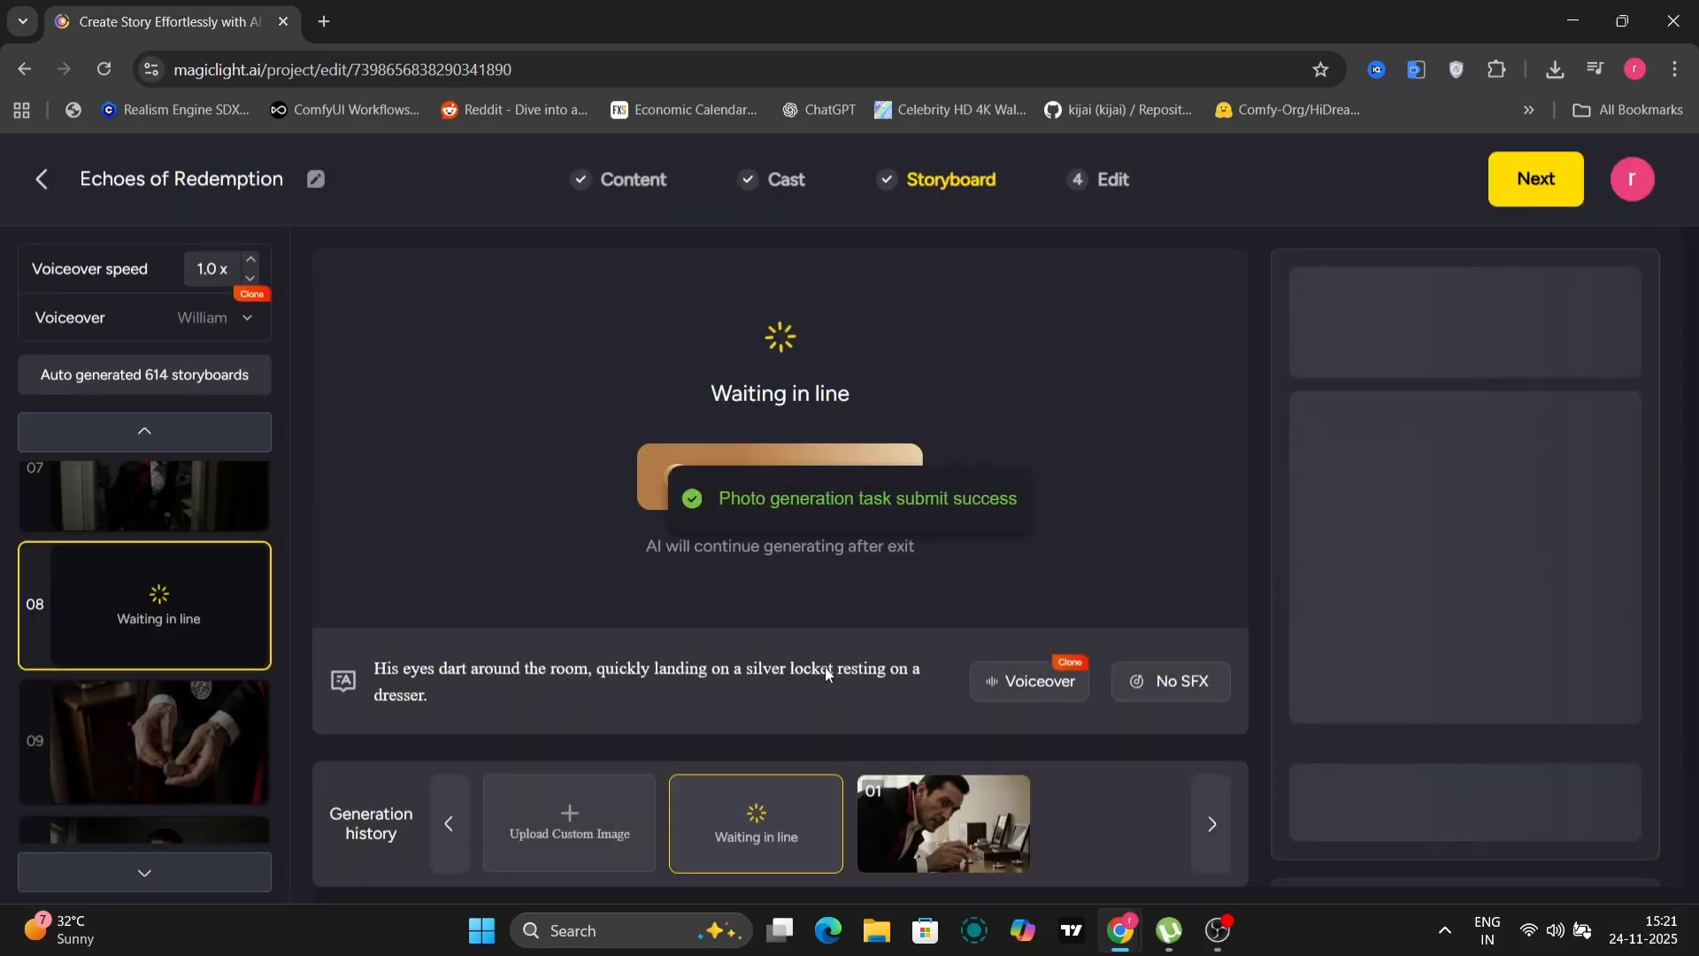
left_click(211, 320)
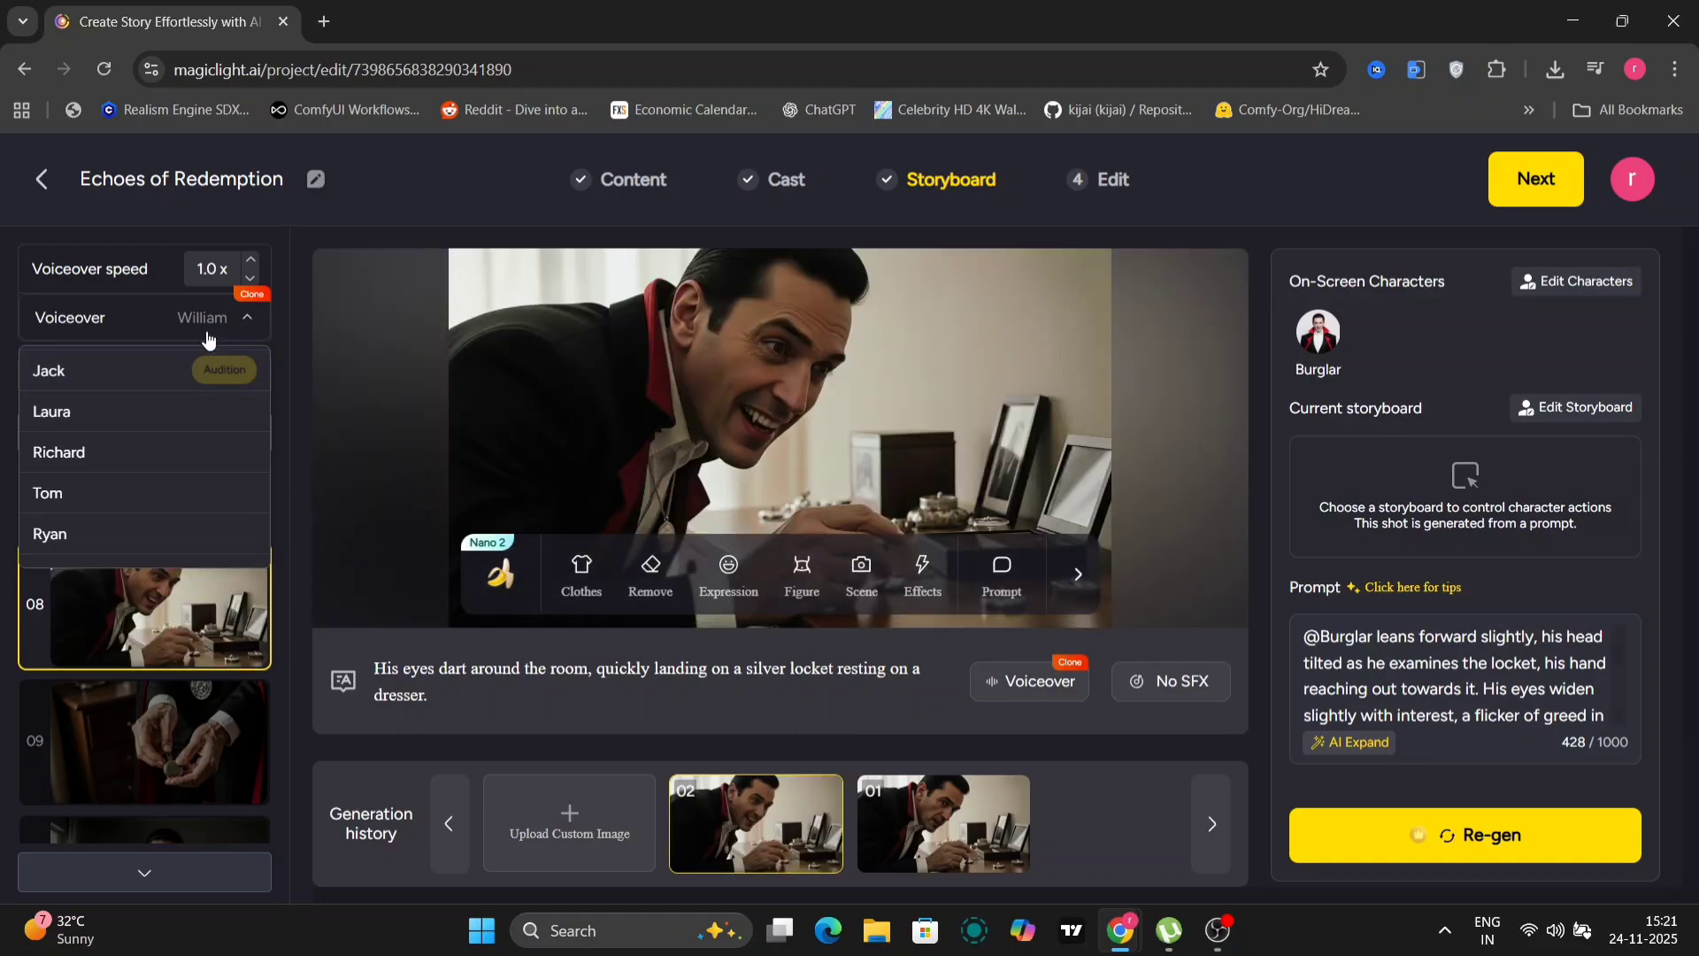
Switch shot 08 to its excited-grin version, keeping William as the narration voice.
left_click(906, 826)
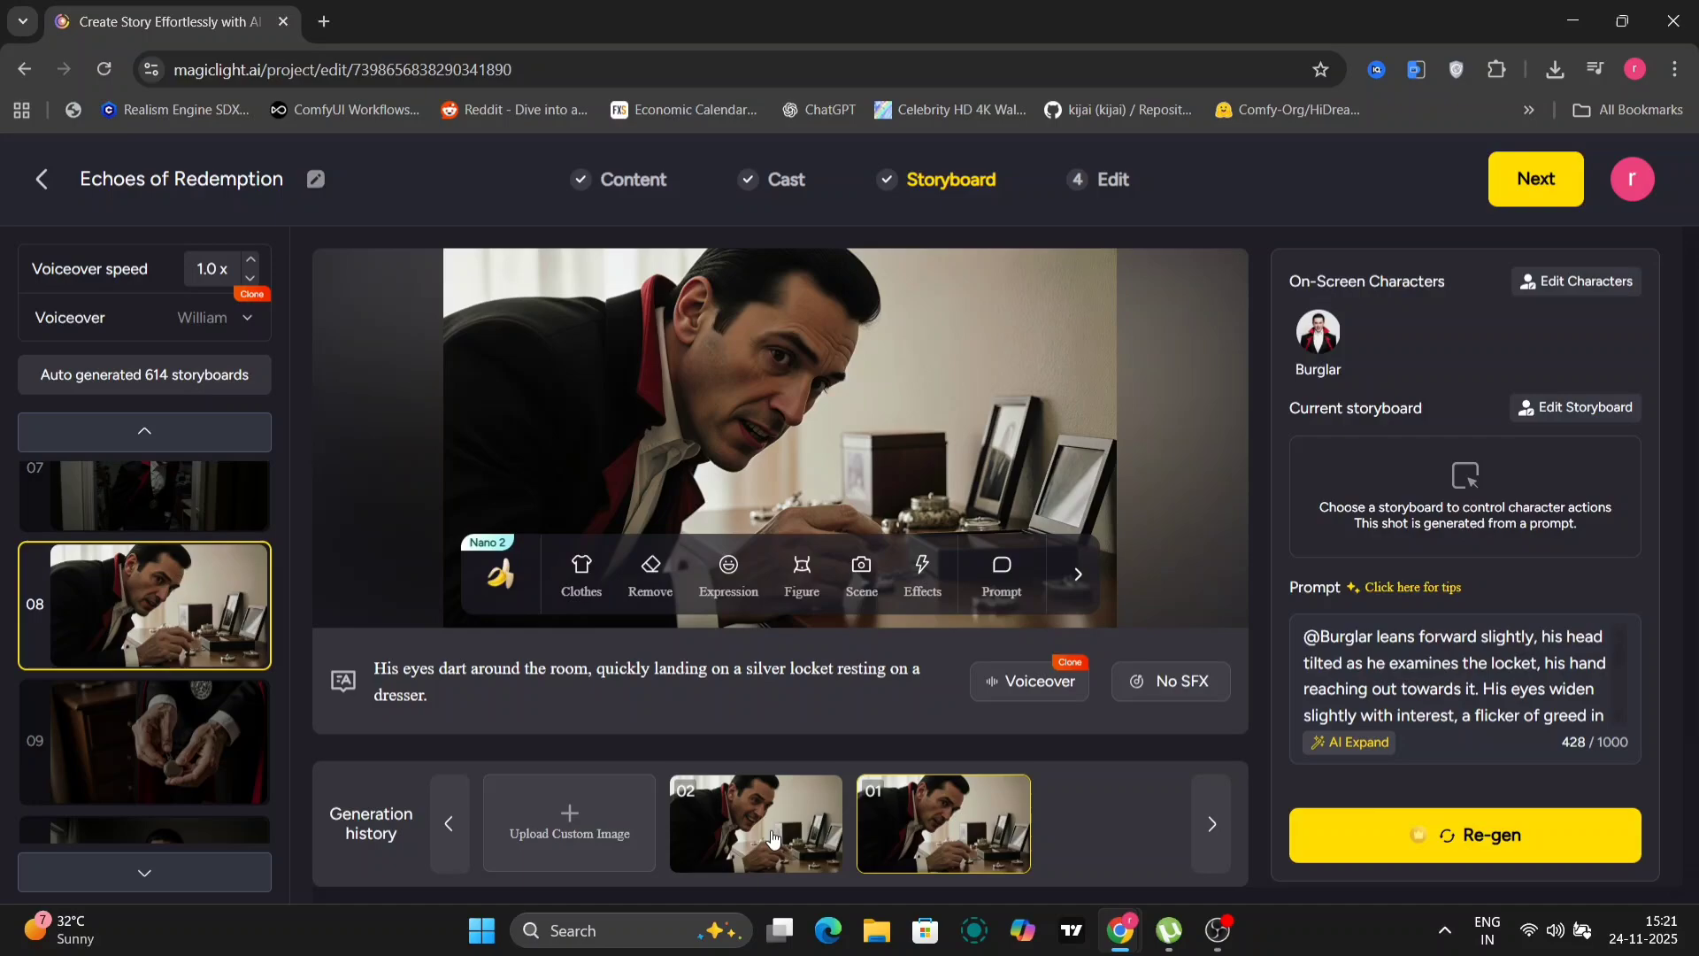
left_click(772, 838)
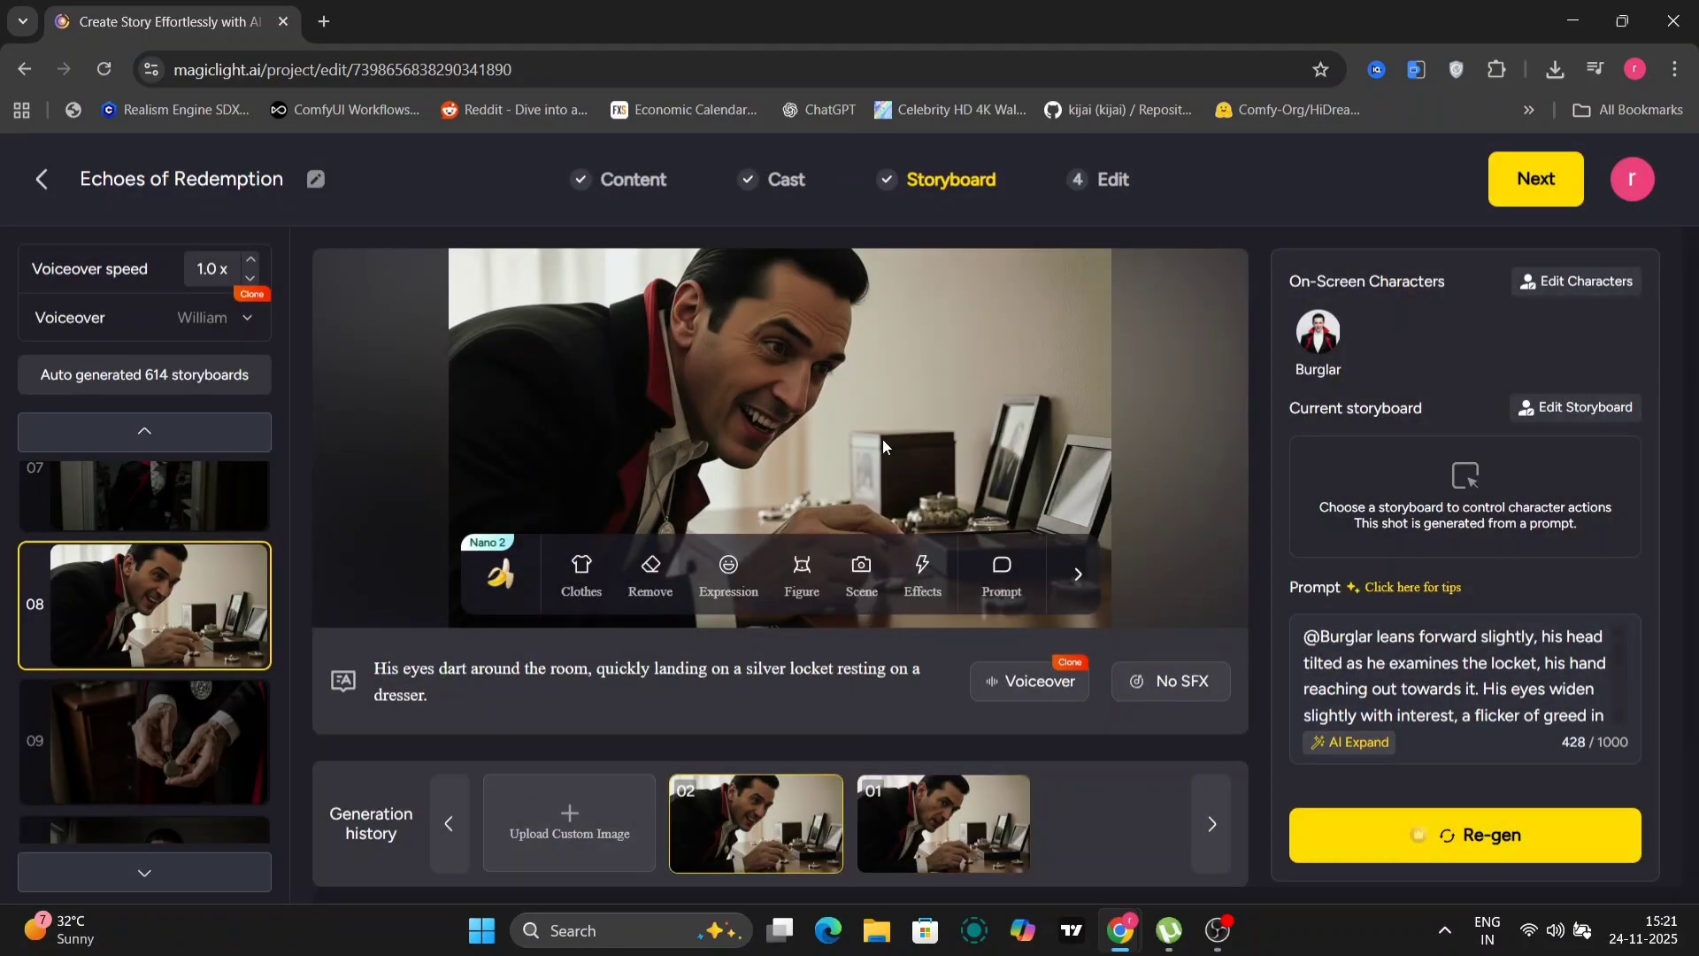
left_click(186, 323)
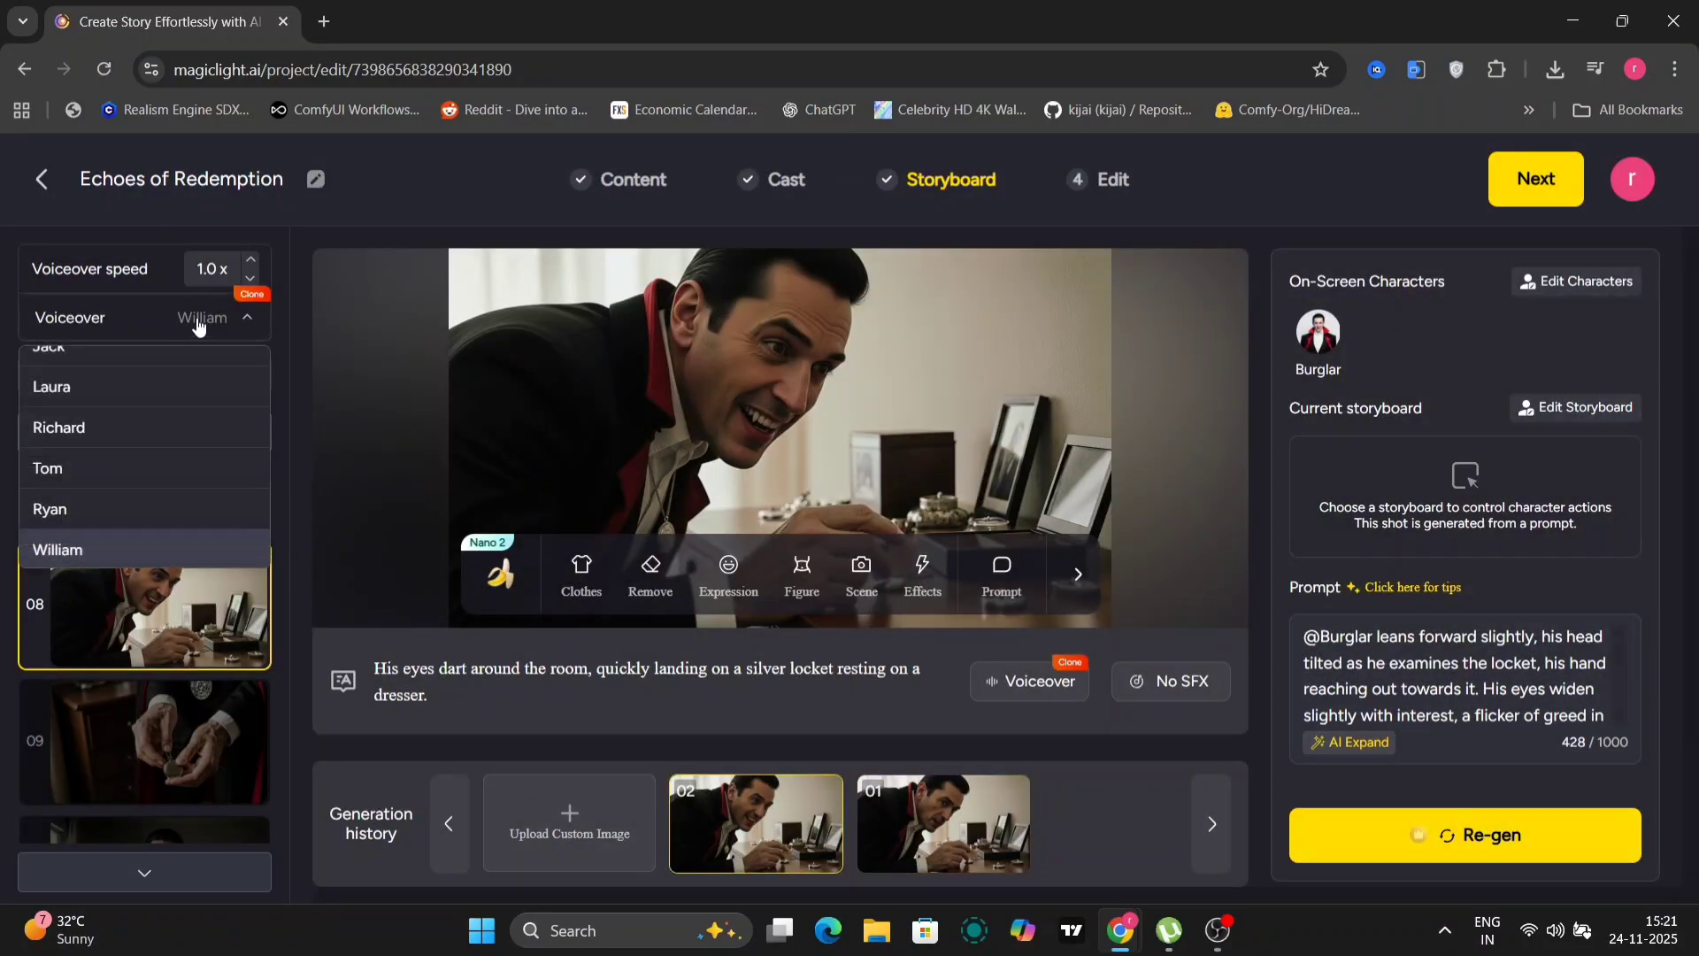
left_click(71, 556)
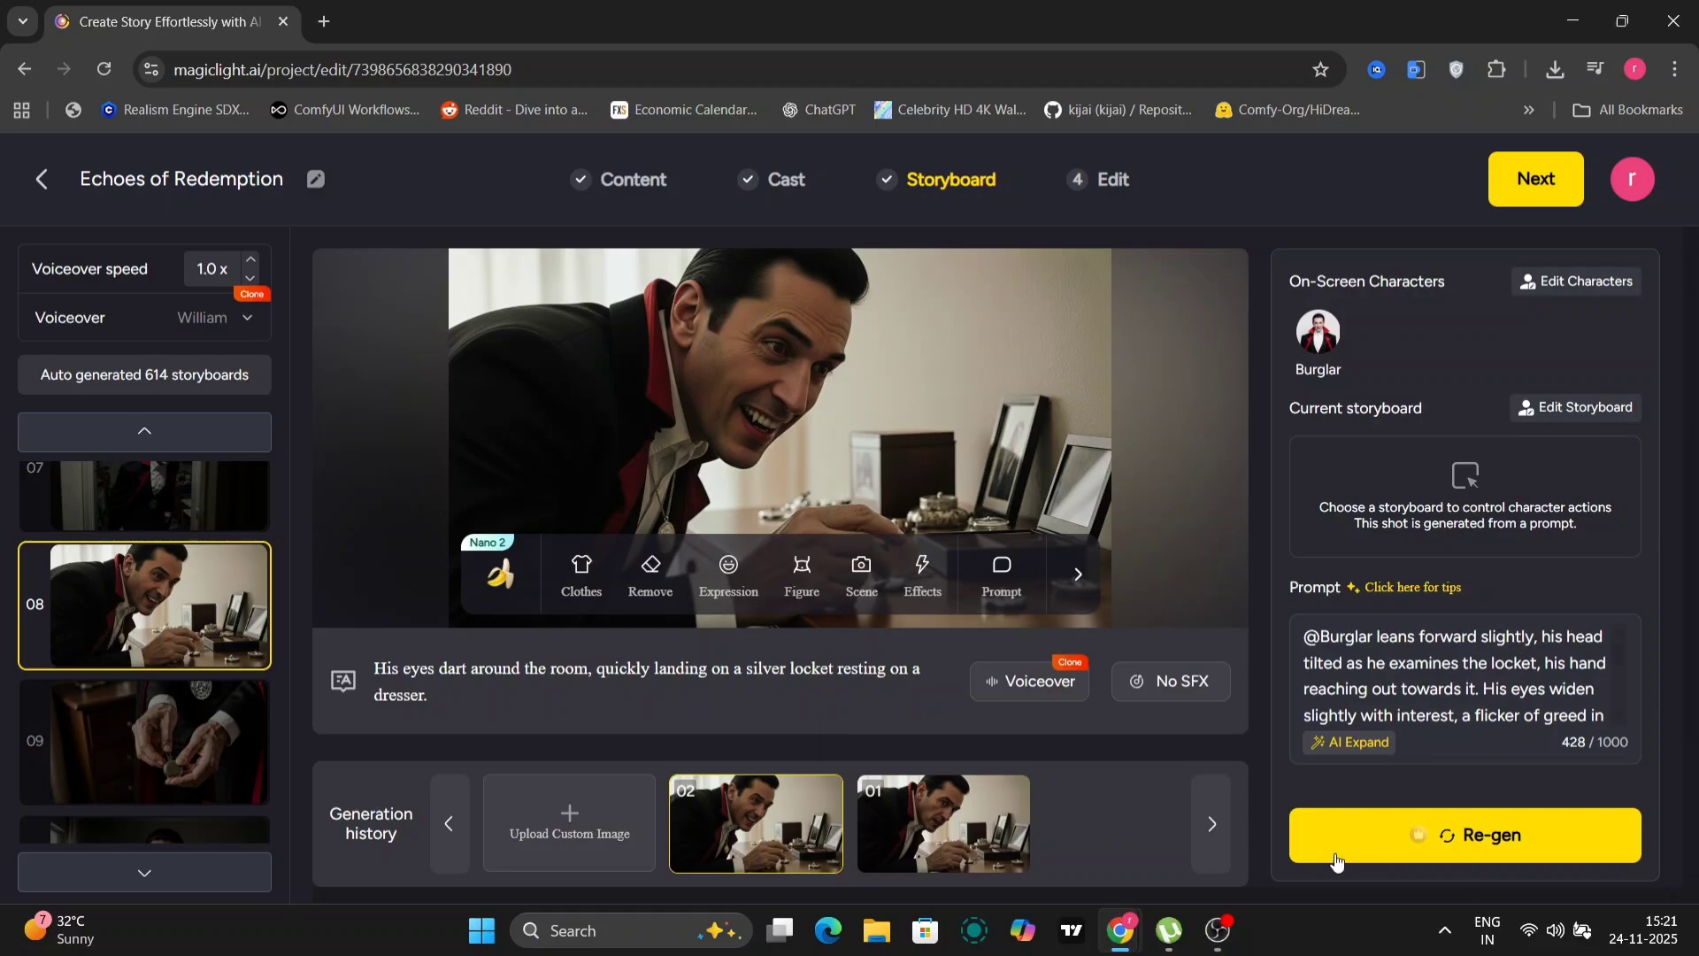
scroll(1383, 759, "down", 2)
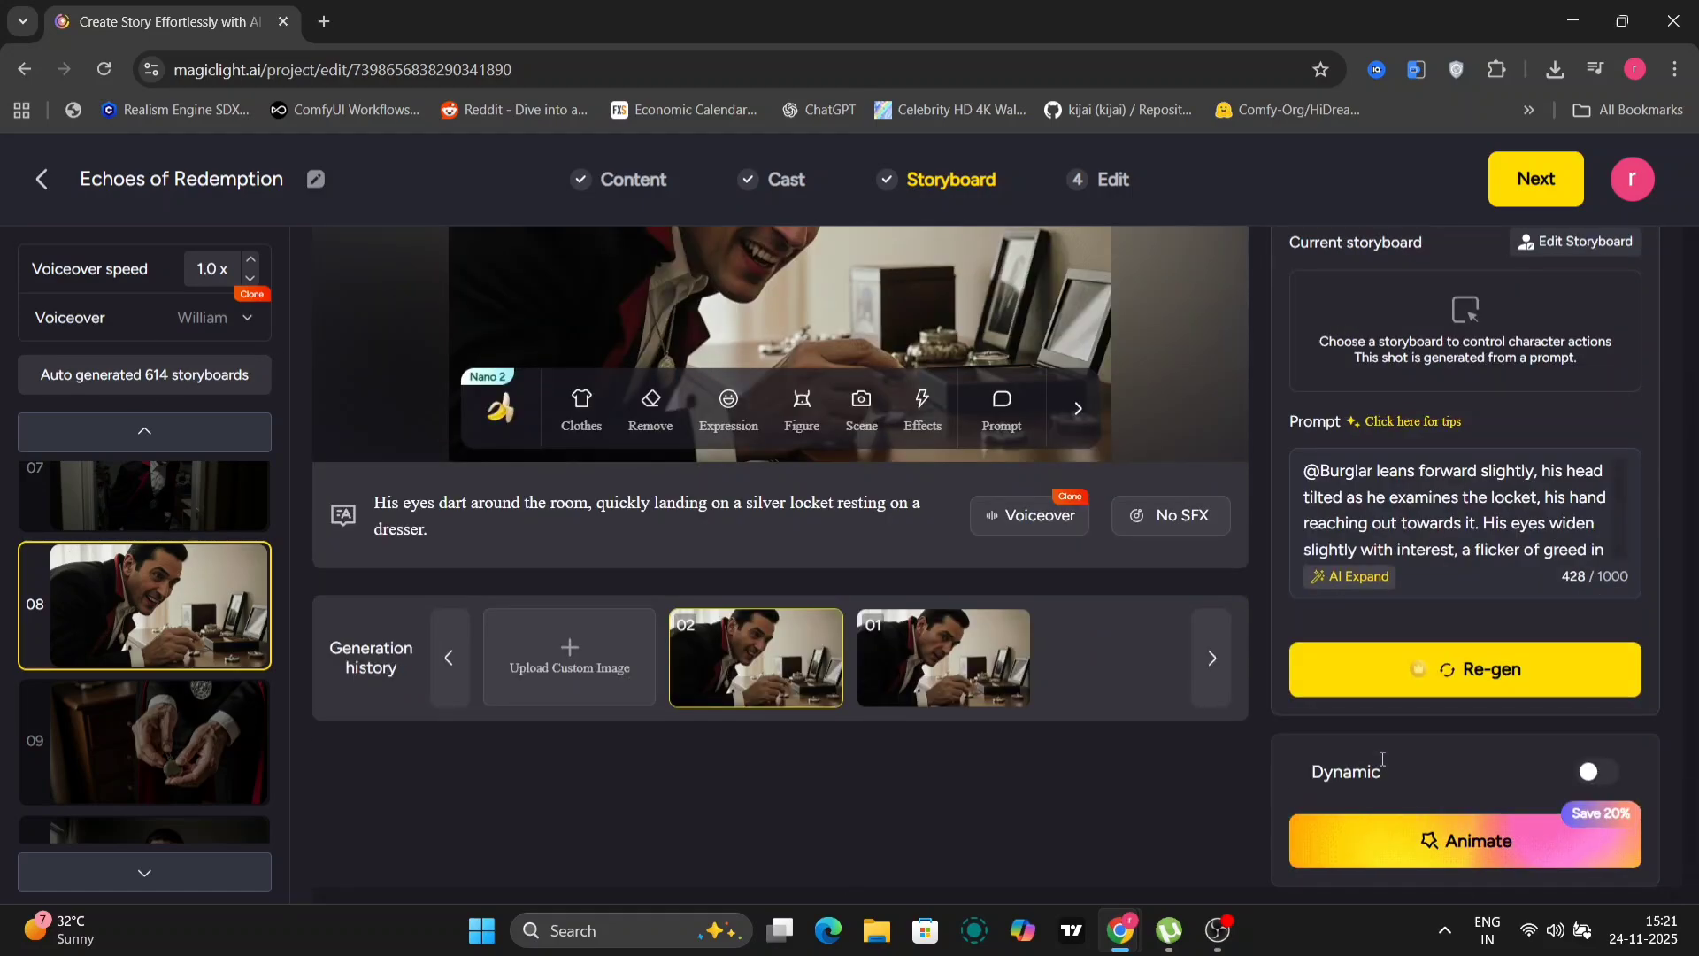
Compare animation models for the shot and choose Seedance lite.
left_click(1466, 841)
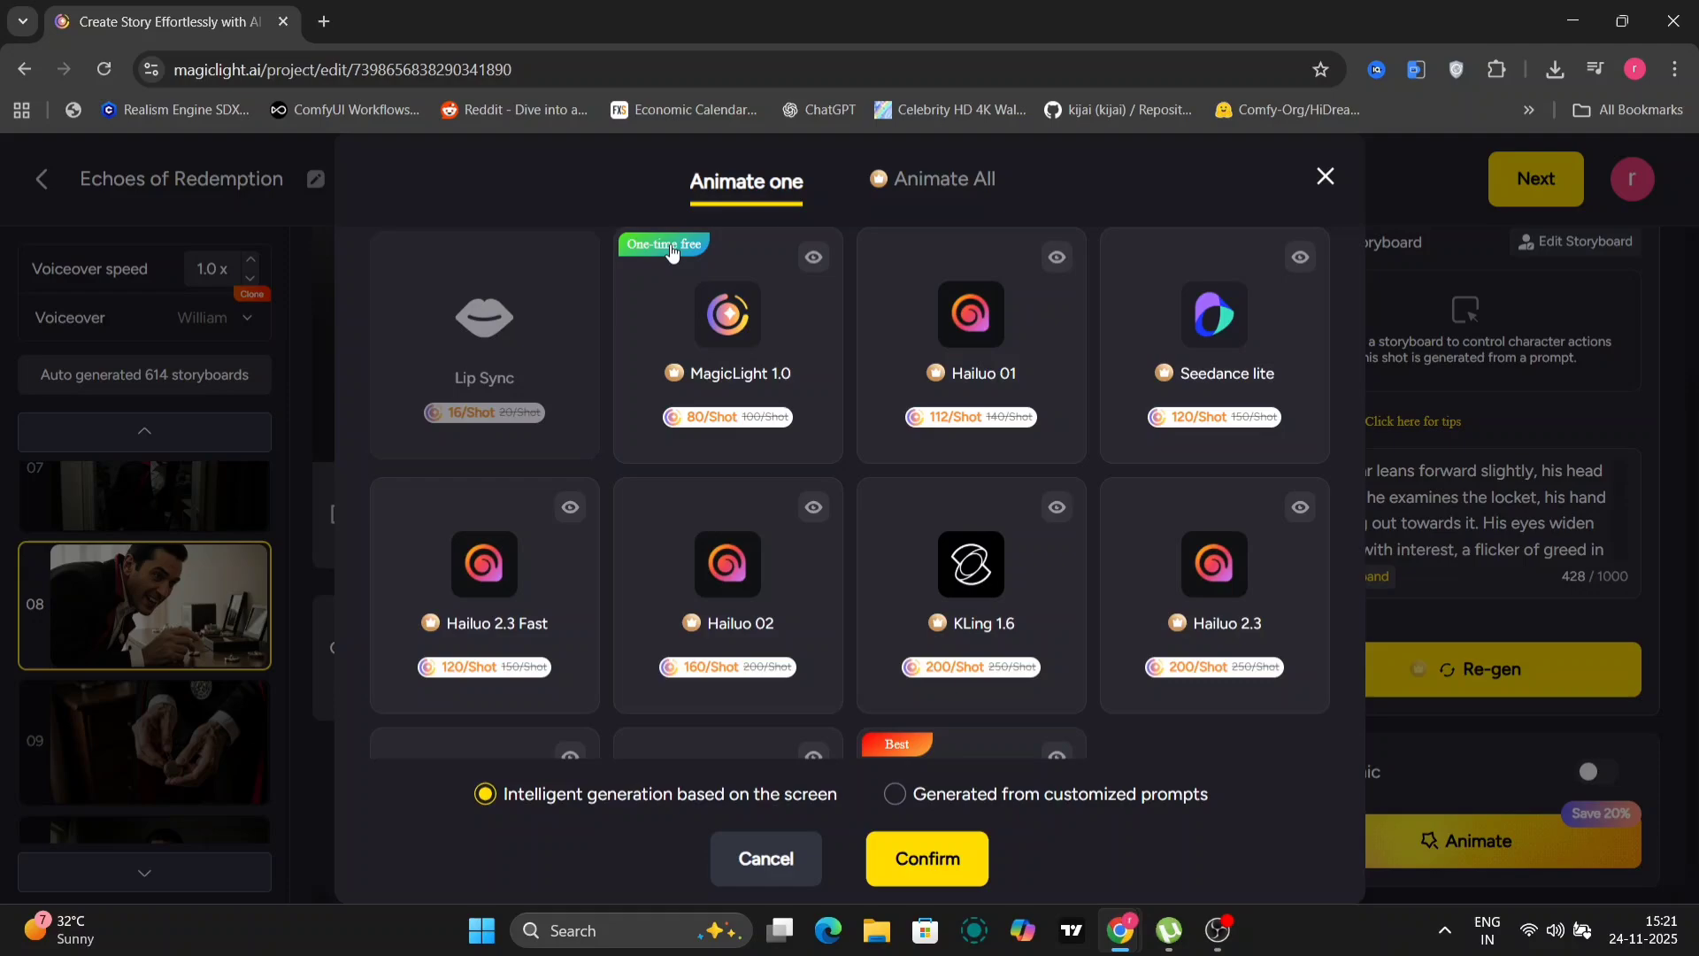
left_click(755, 277)
left_click(891, 314)
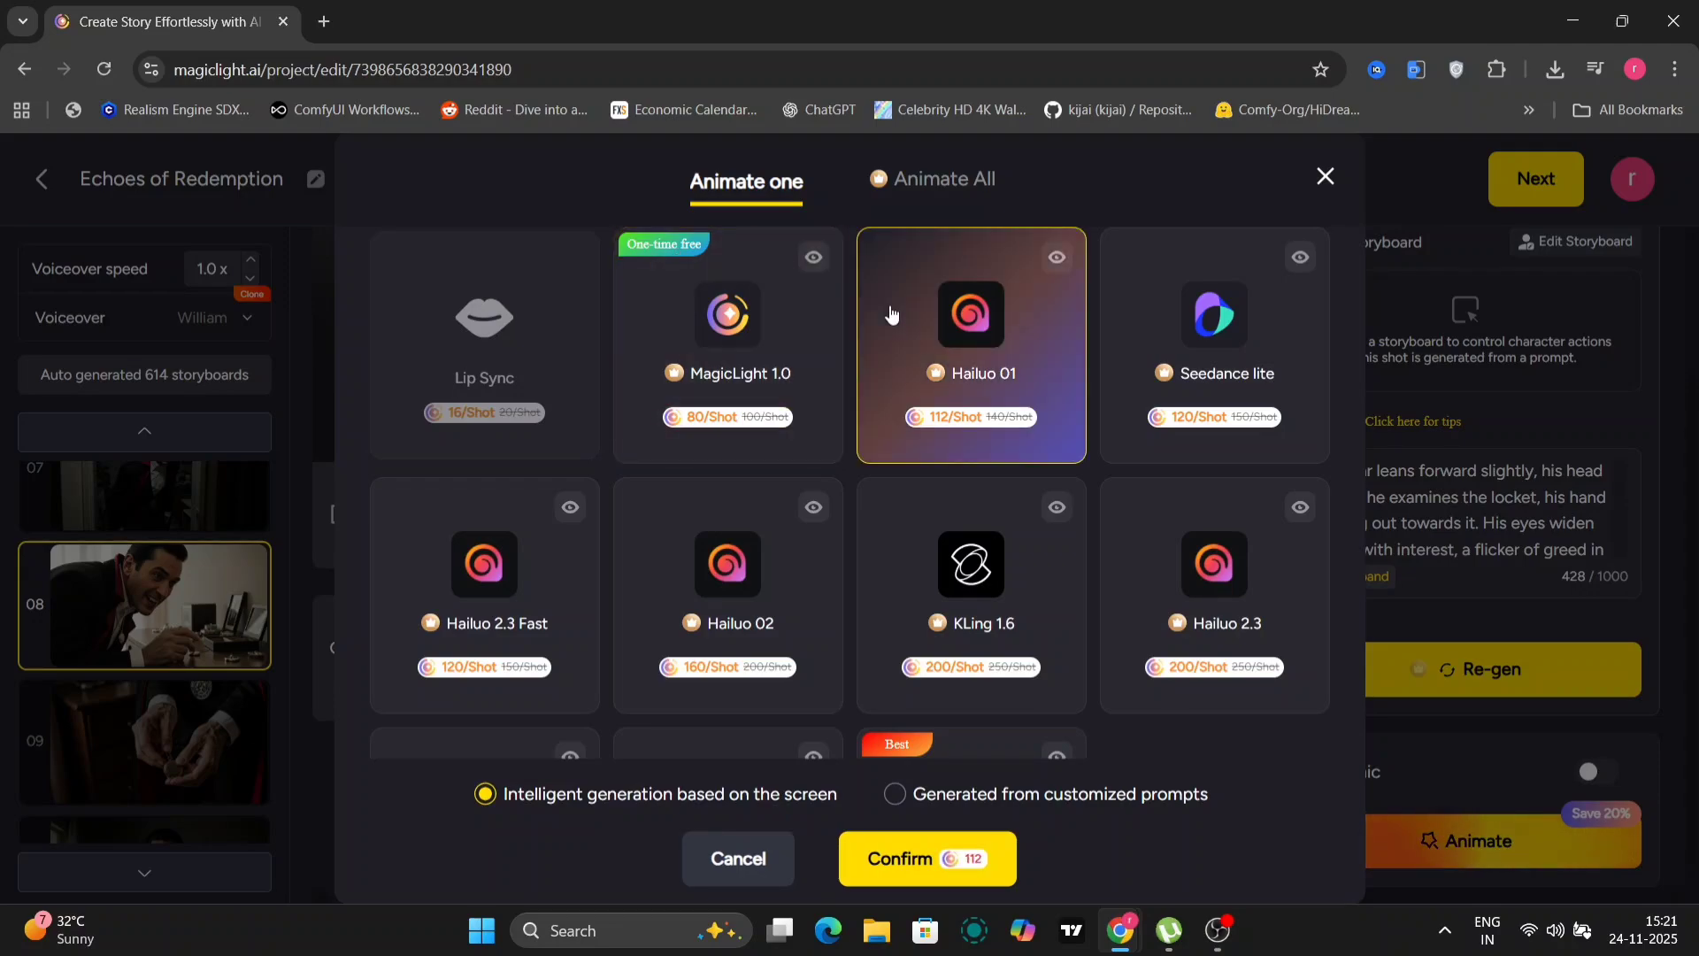
left_click(1237, 379)
scroll(1224, 567, "down", 2)
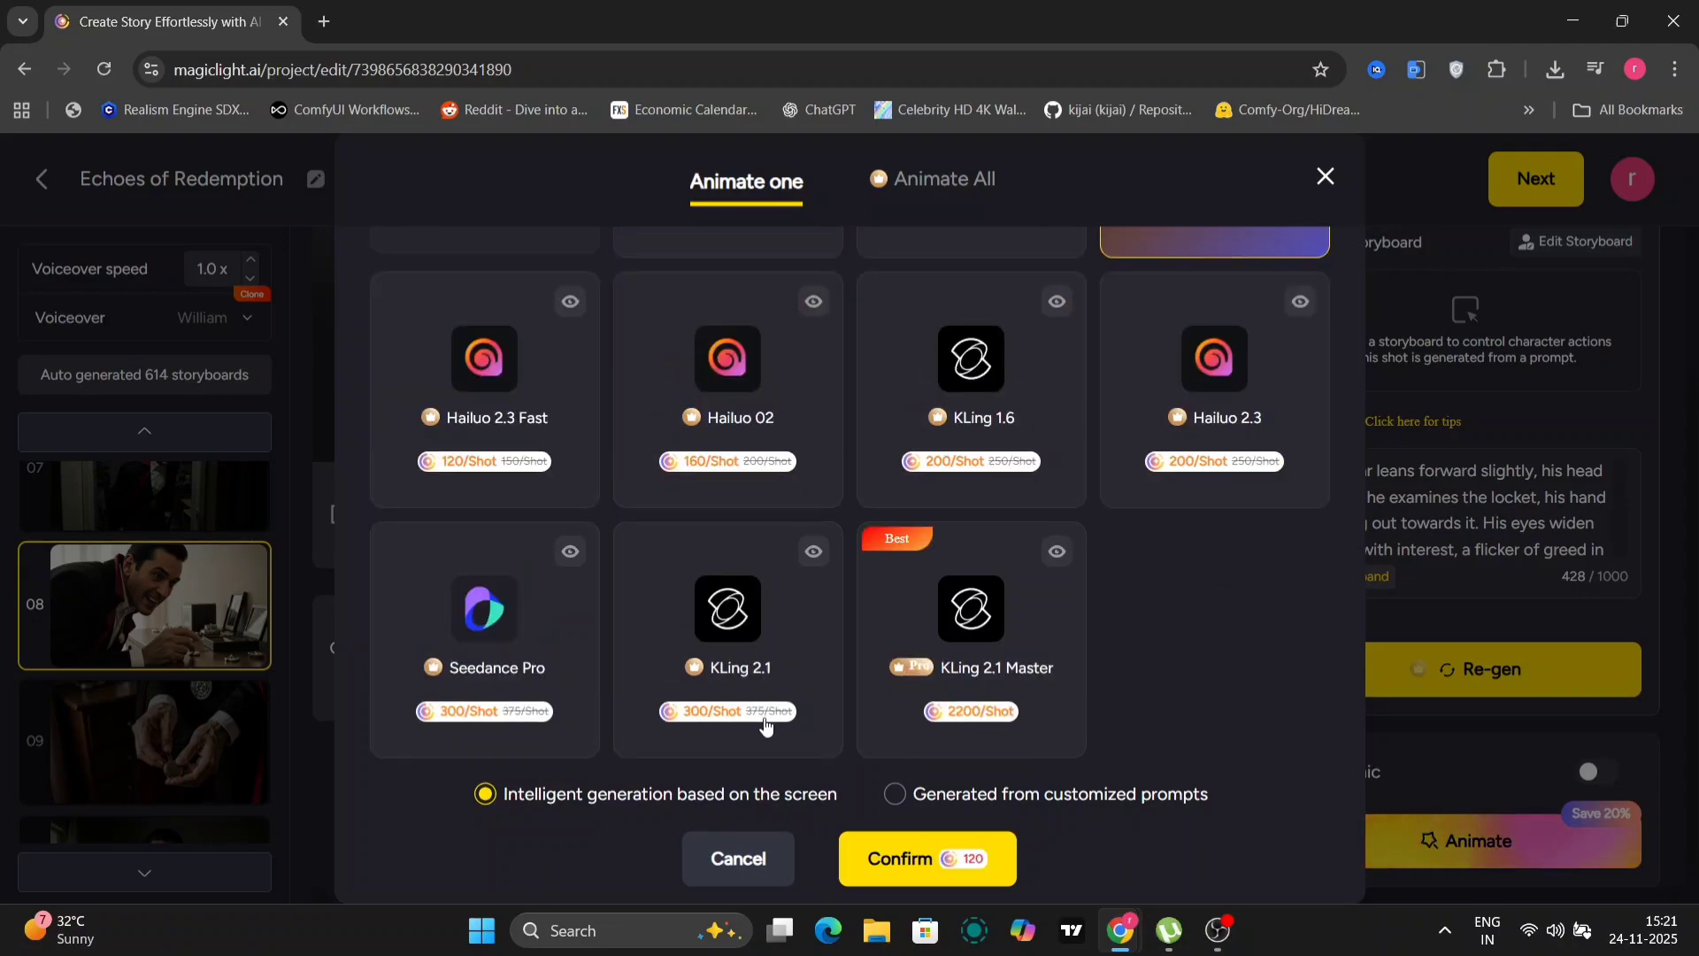
scroll(929, 448, "up", 3)
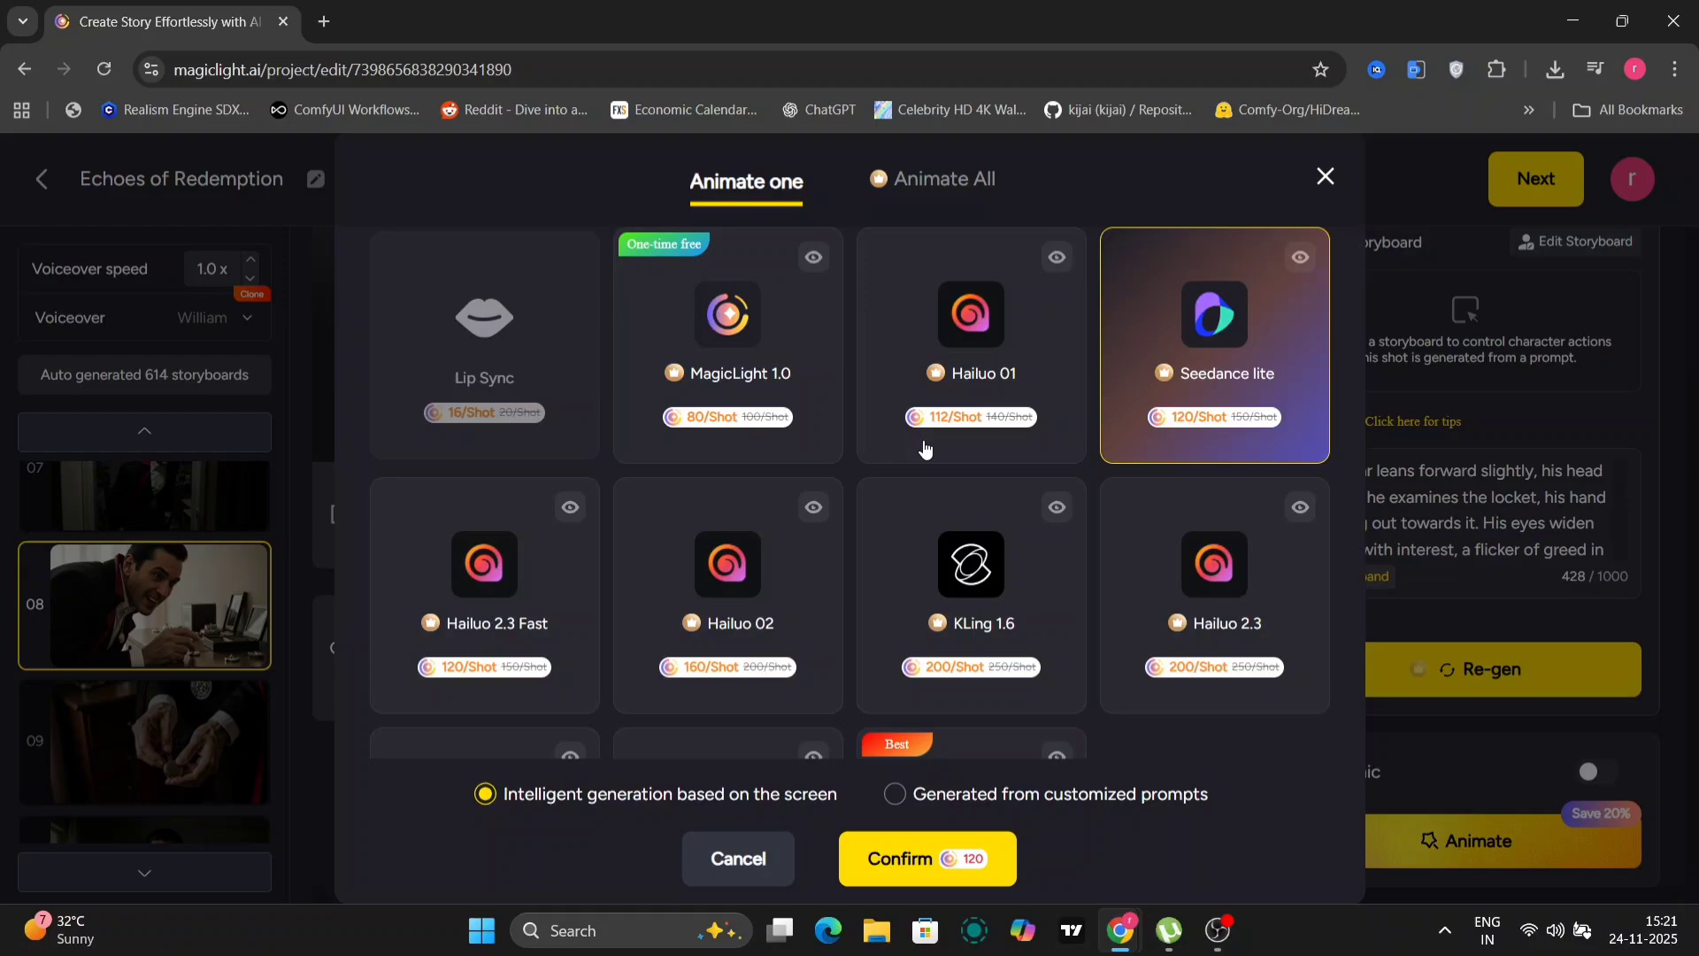
Switch to Animate All with every shot selected and continue to model selection.
left_click(945, 179)
left_click(750, 197)
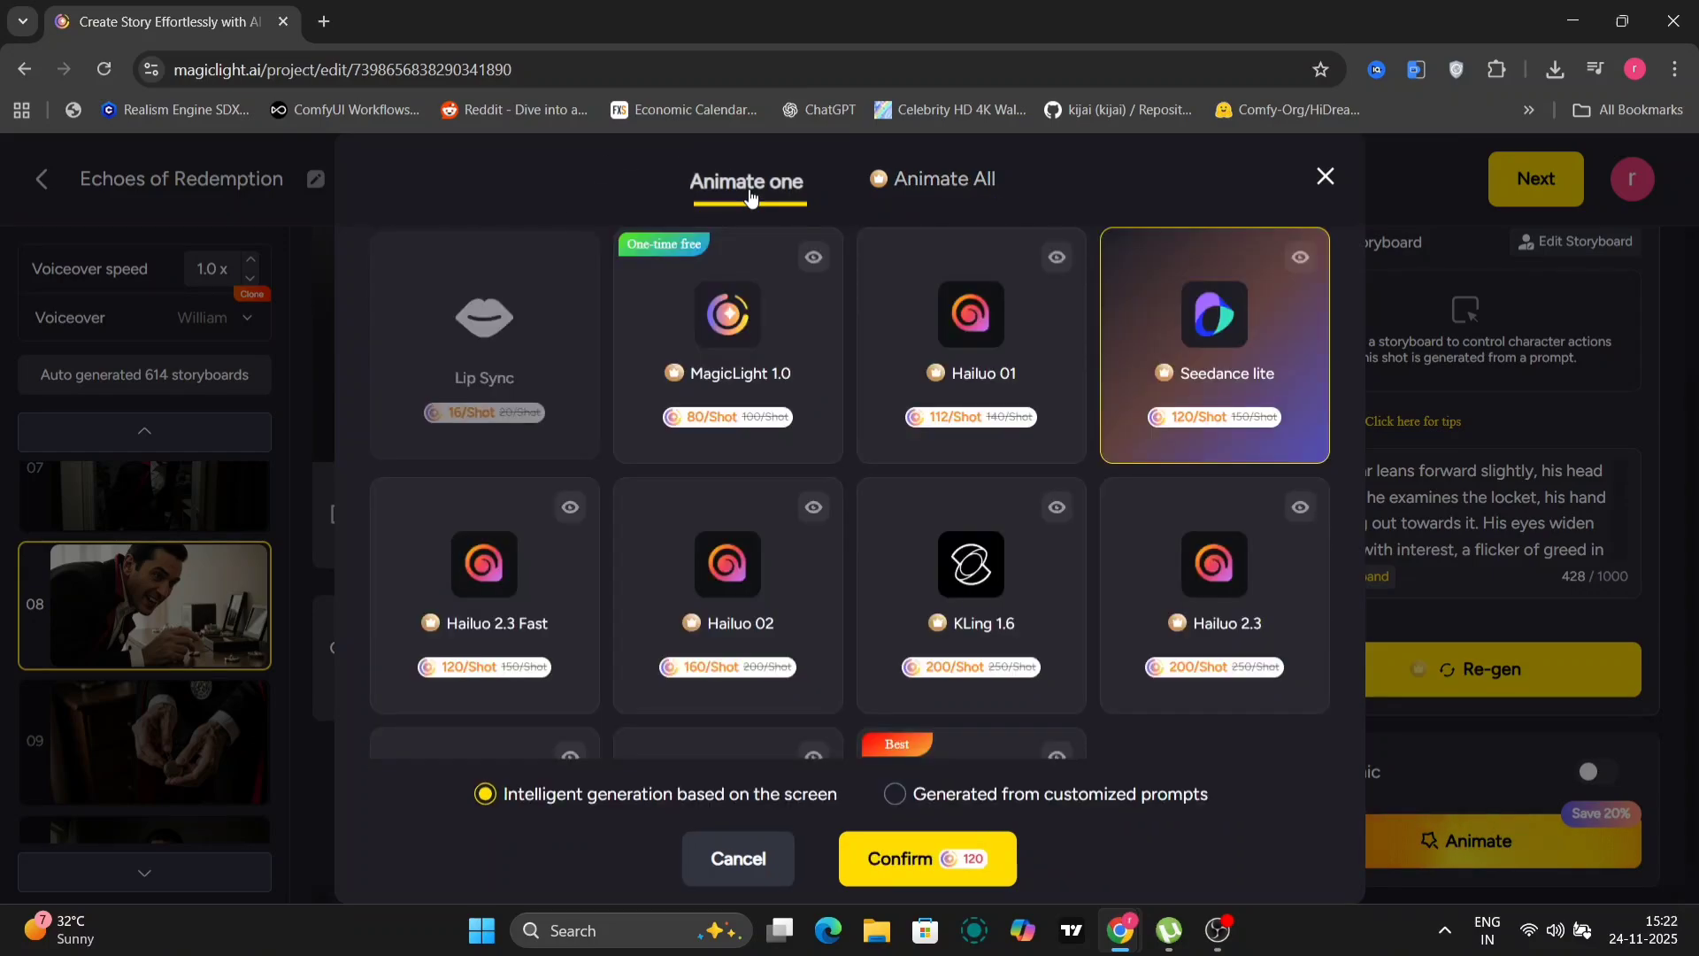
left_click(936, 202)
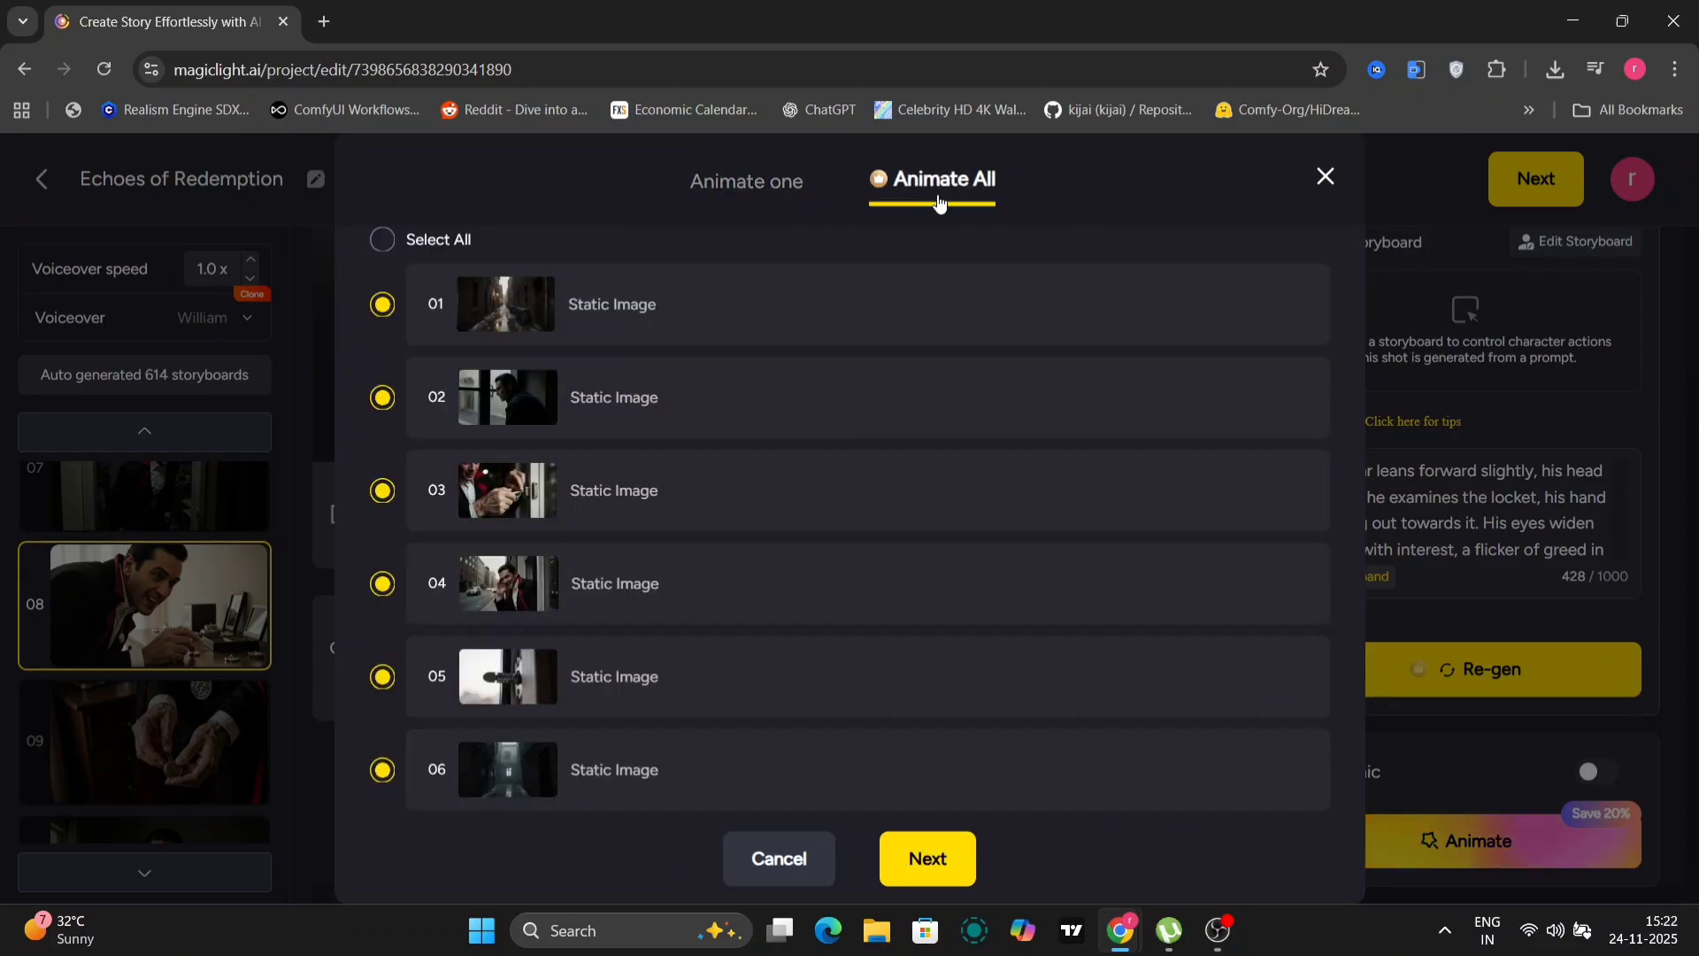
left_click(382, 240)
scroll(627, 586, "down", 5)
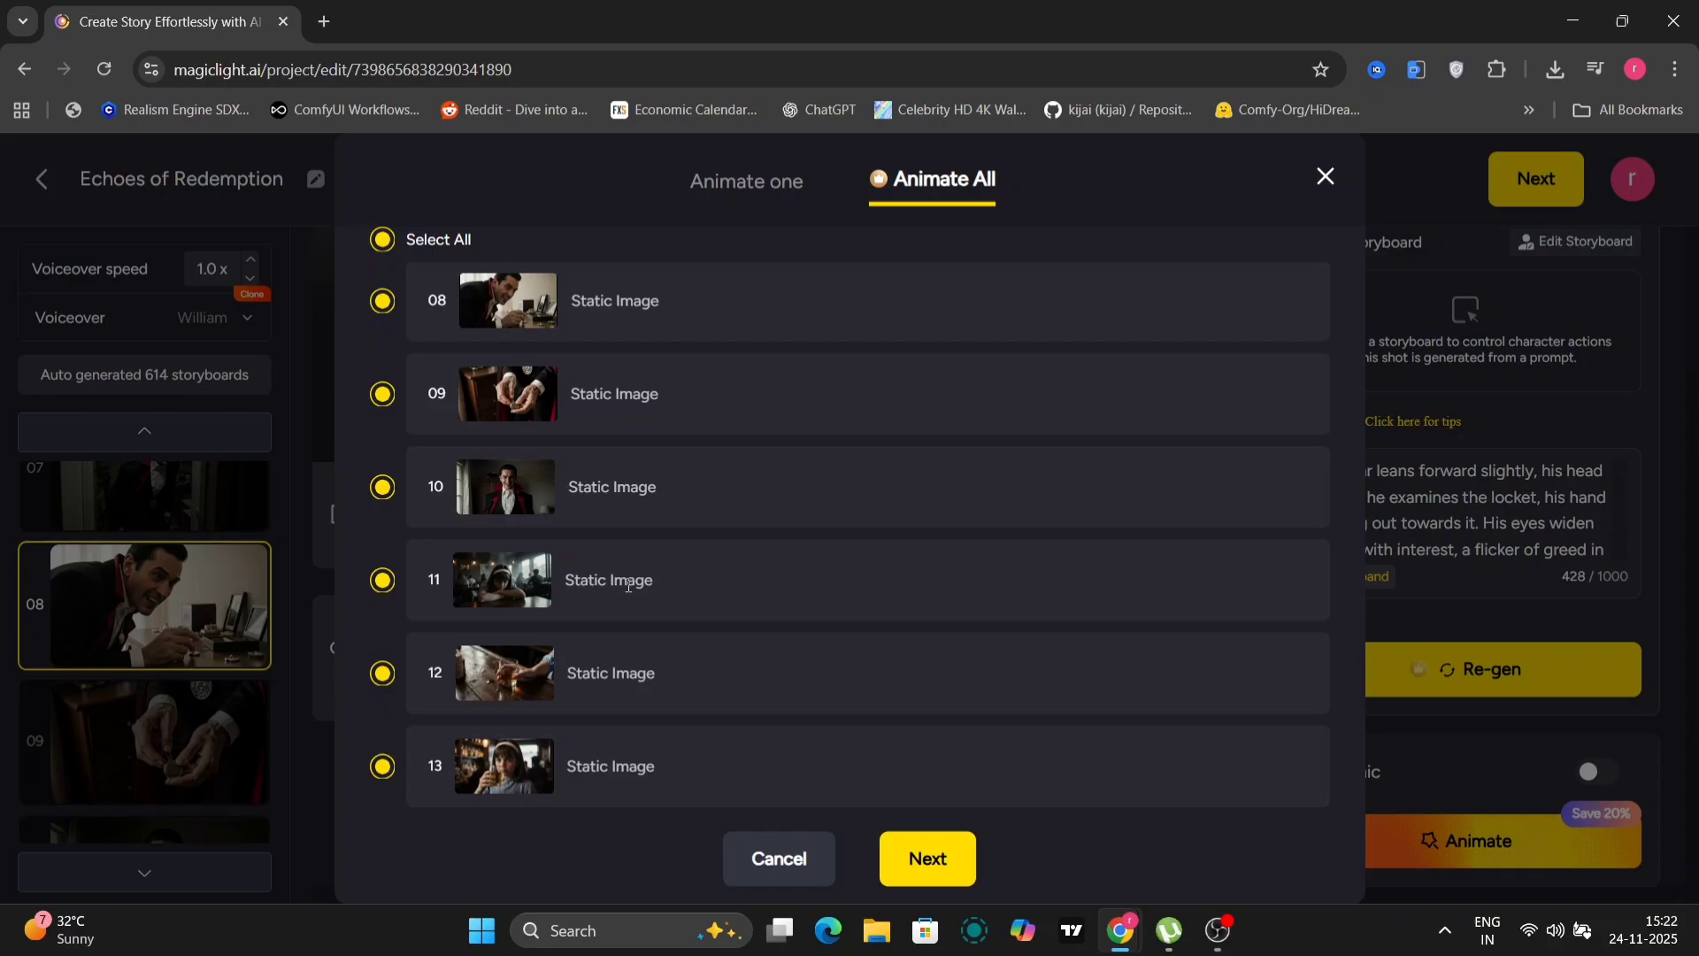
scroll(627, 586, "up", 5)
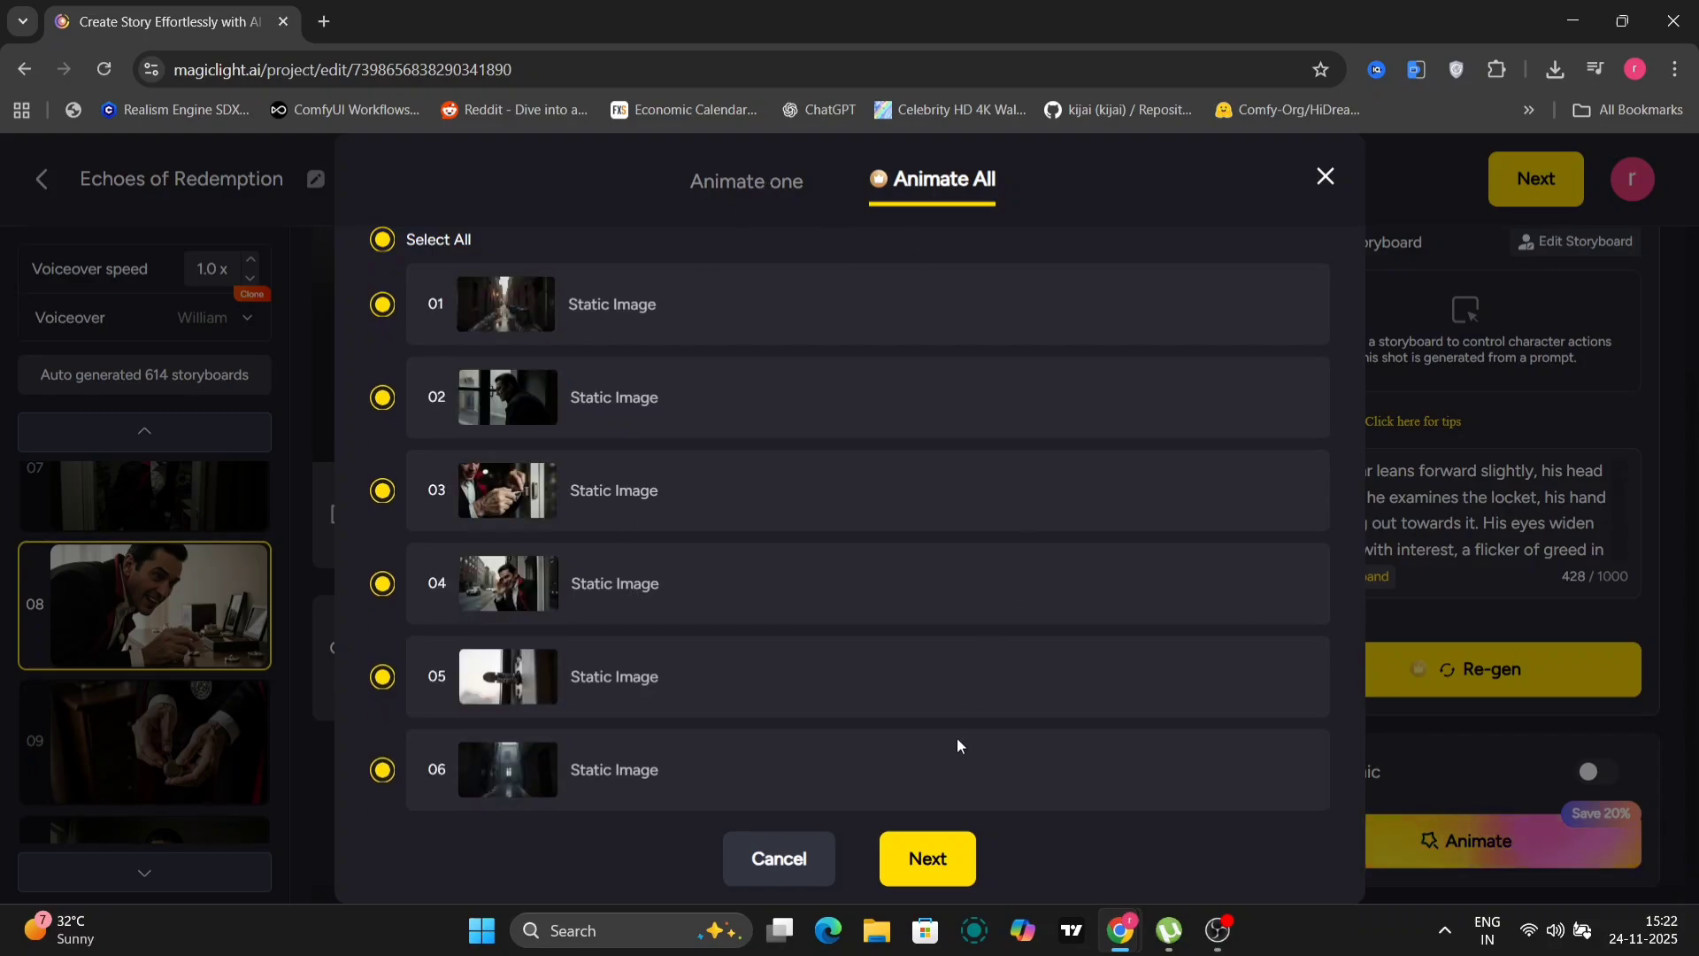
left_click(929, 873)
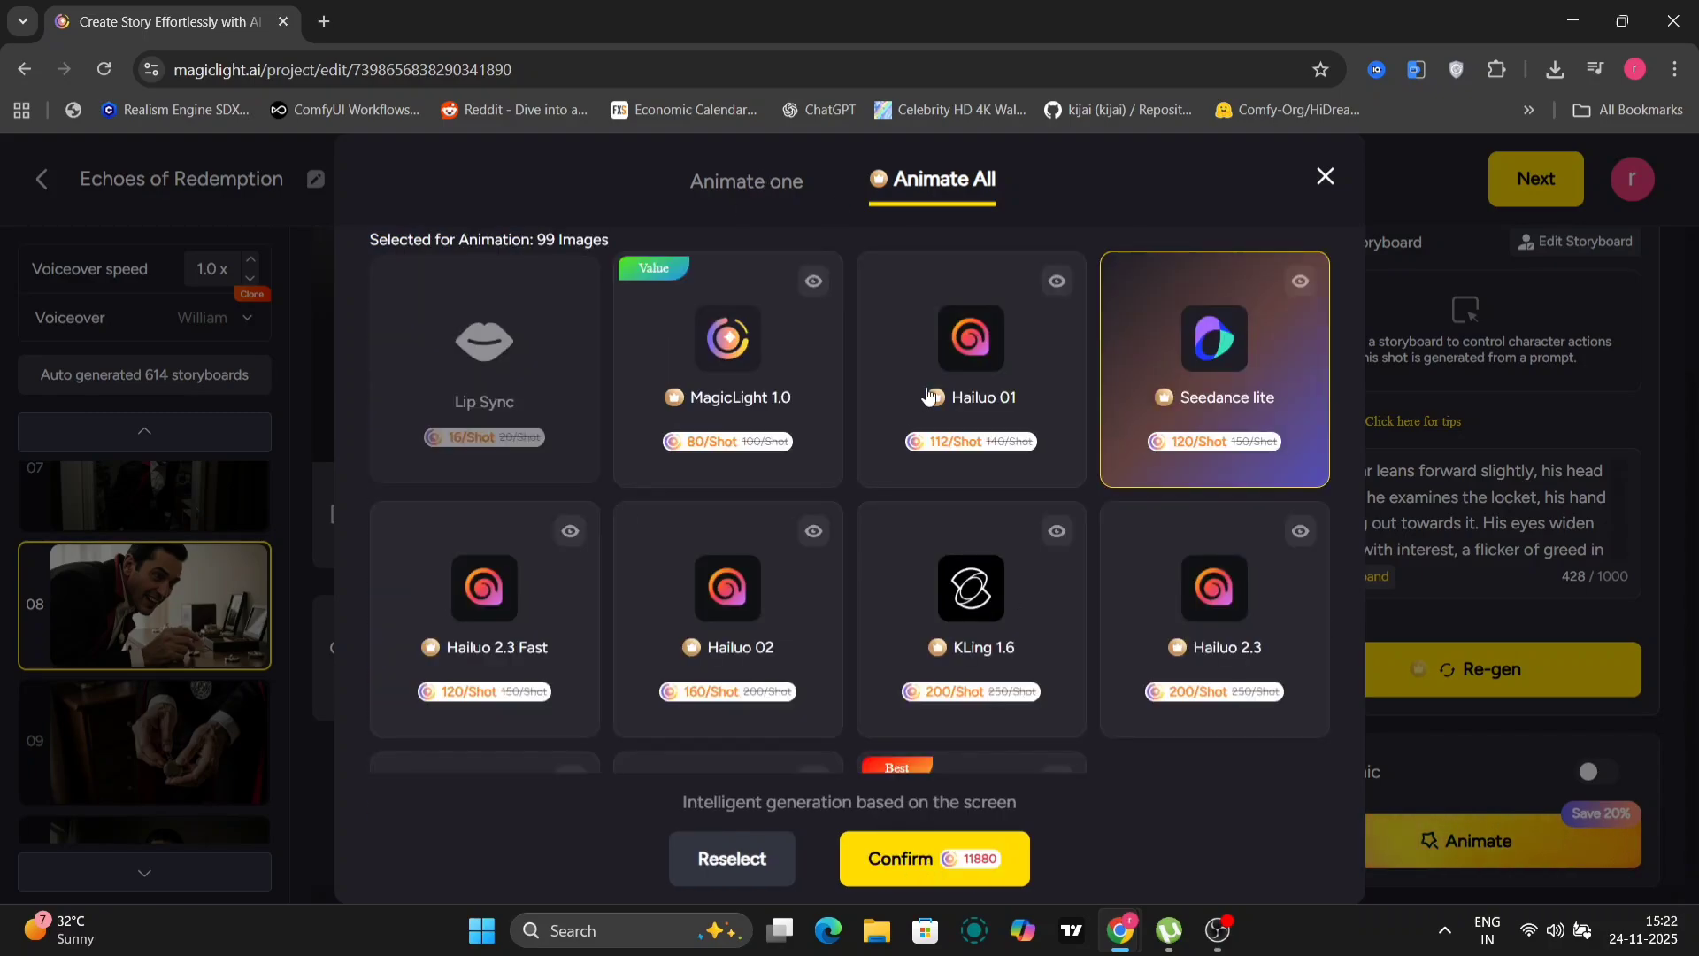
scroll(1263, 664, "down", 3)
scroll(1263, 664, "up", 3)
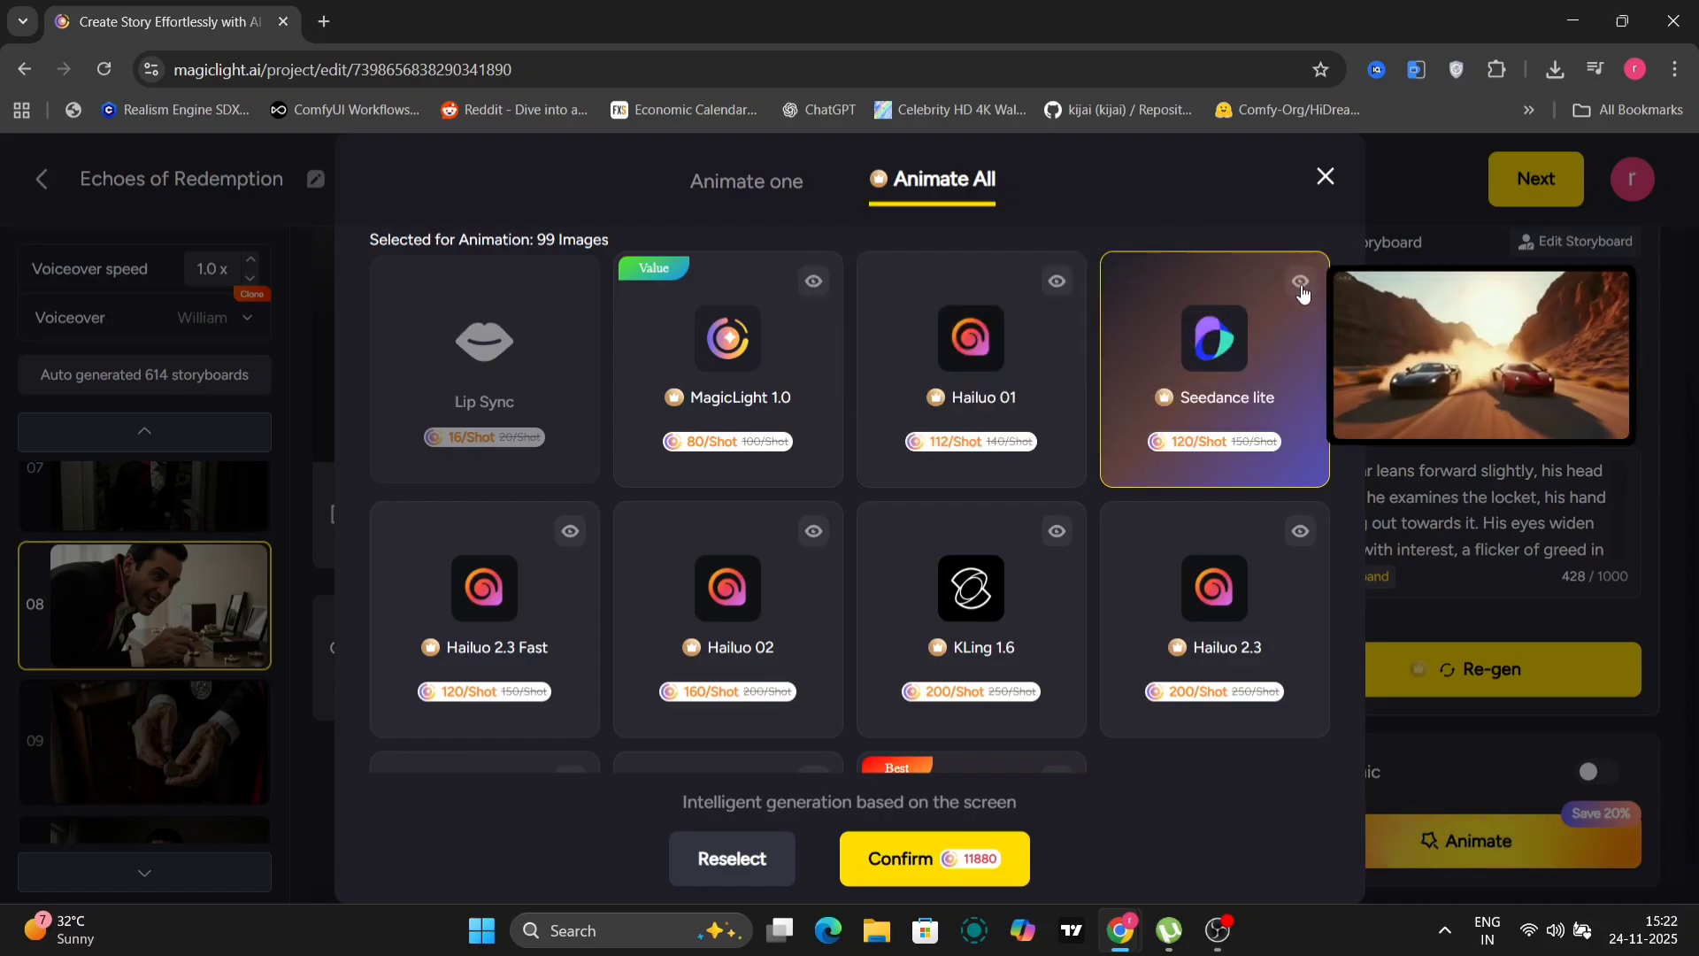
mouse_move(1299, 531)
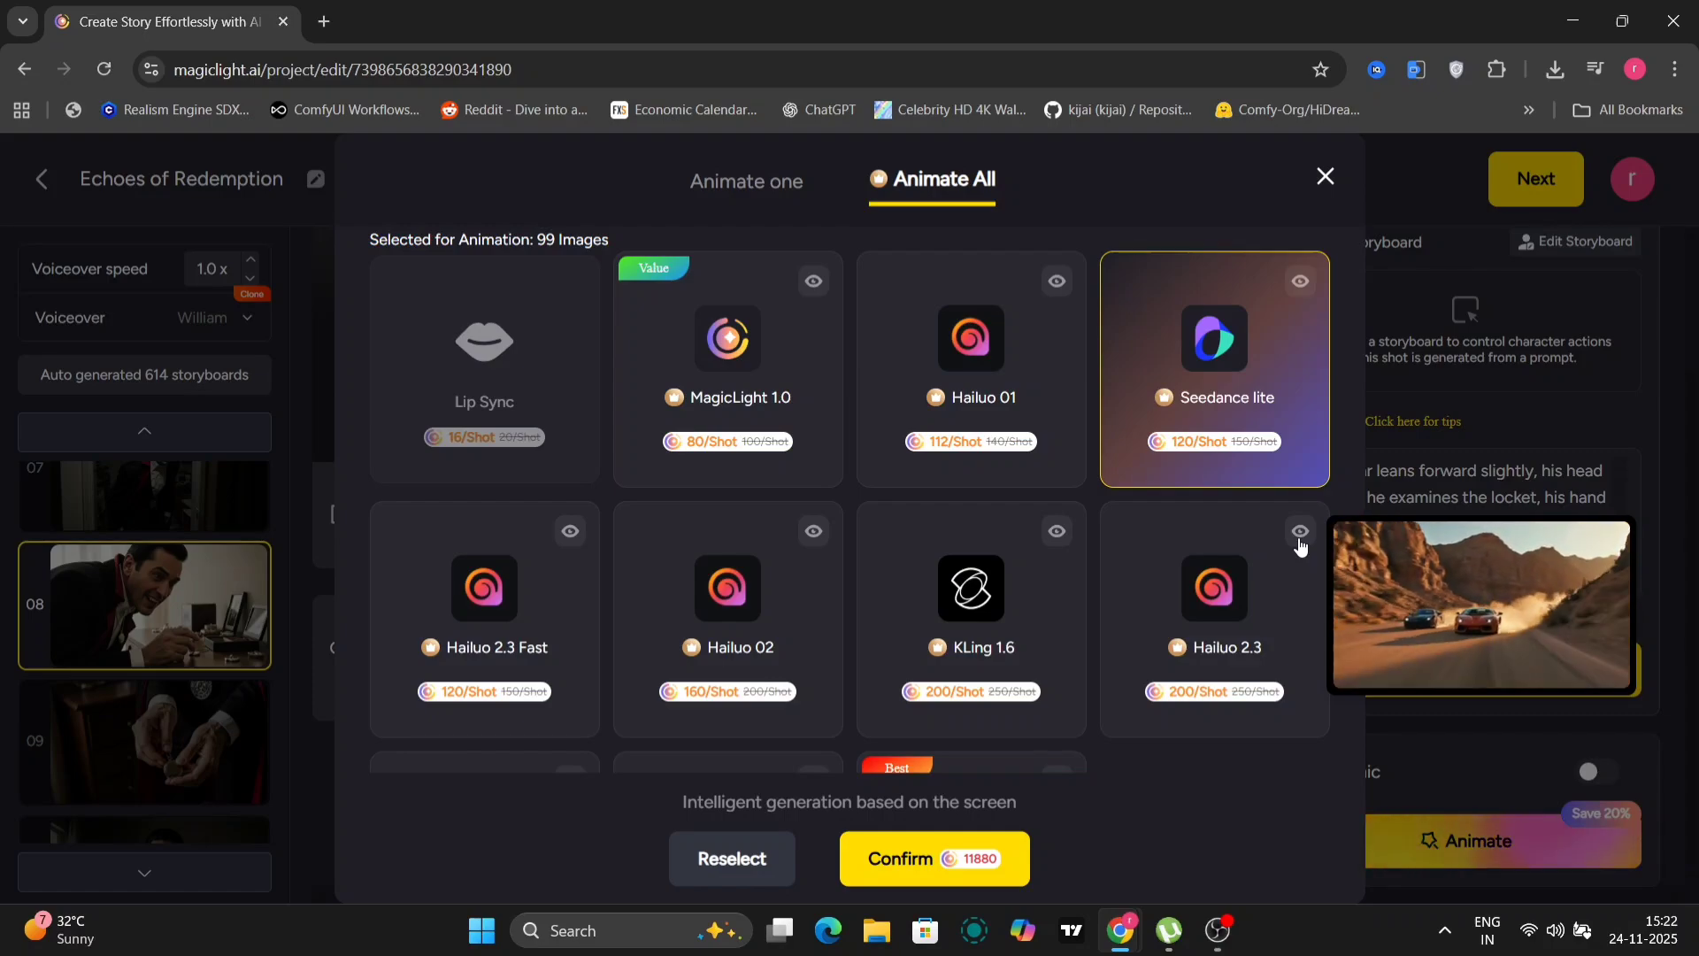
scroll(1299, 542, "down", 3)
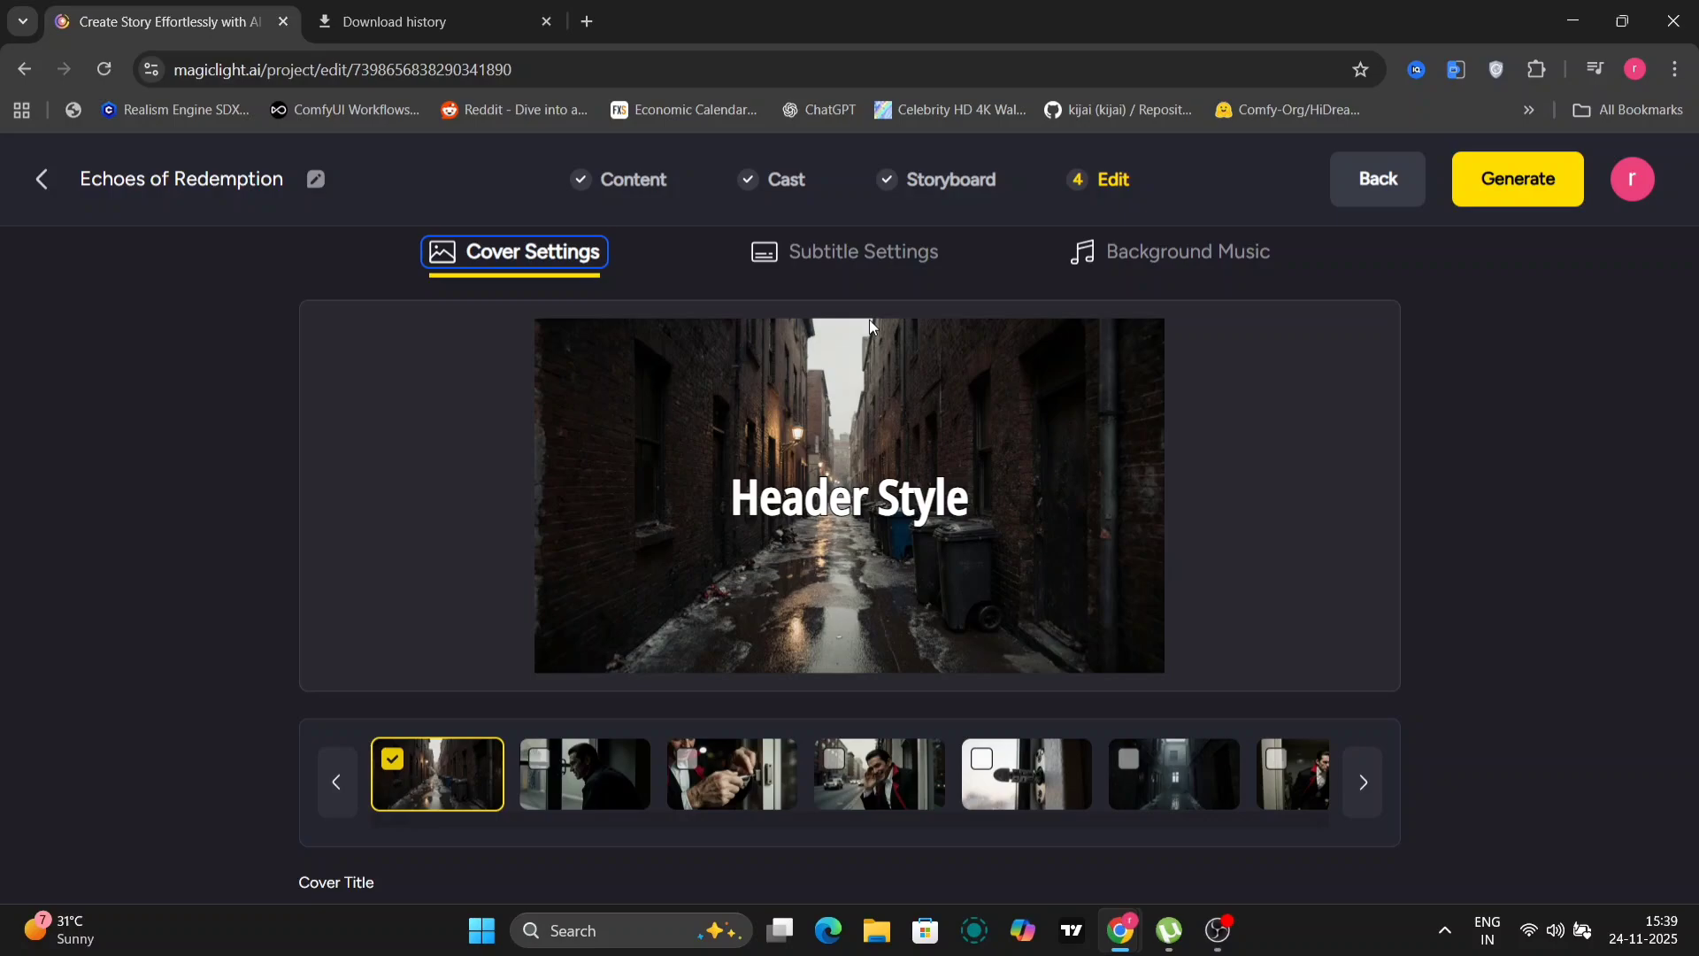
Preview the Creme Brulee background music track and raise the system volume.
left_click(774, 267)
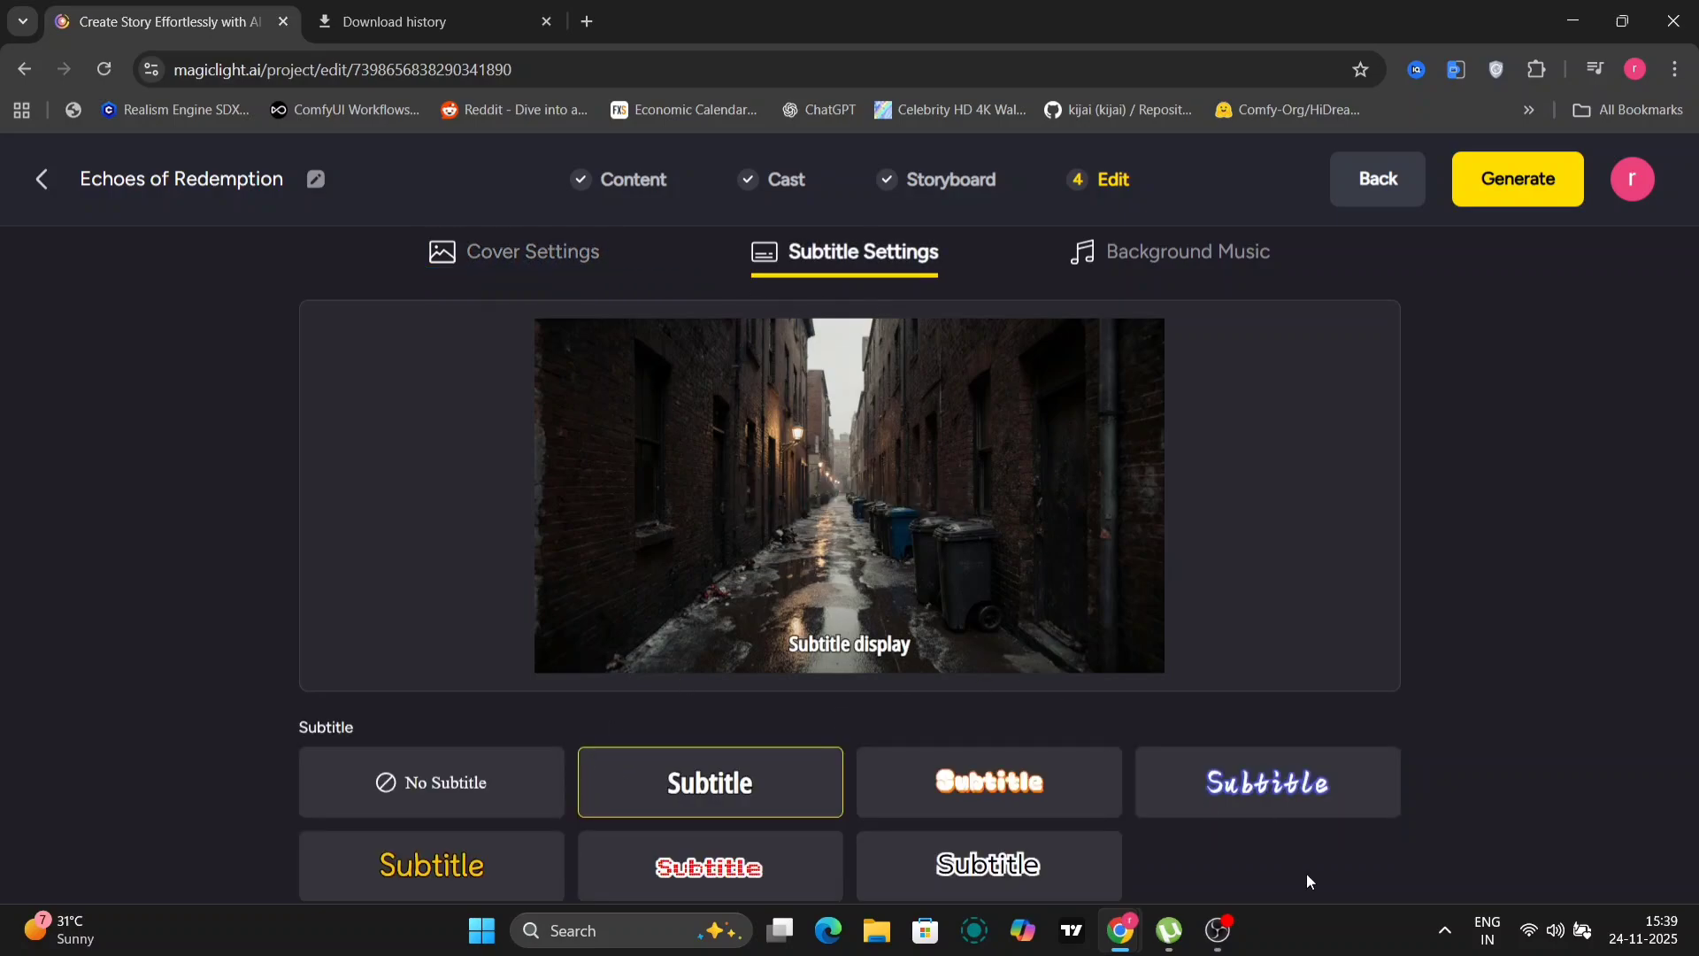
left_click(1194, 251)
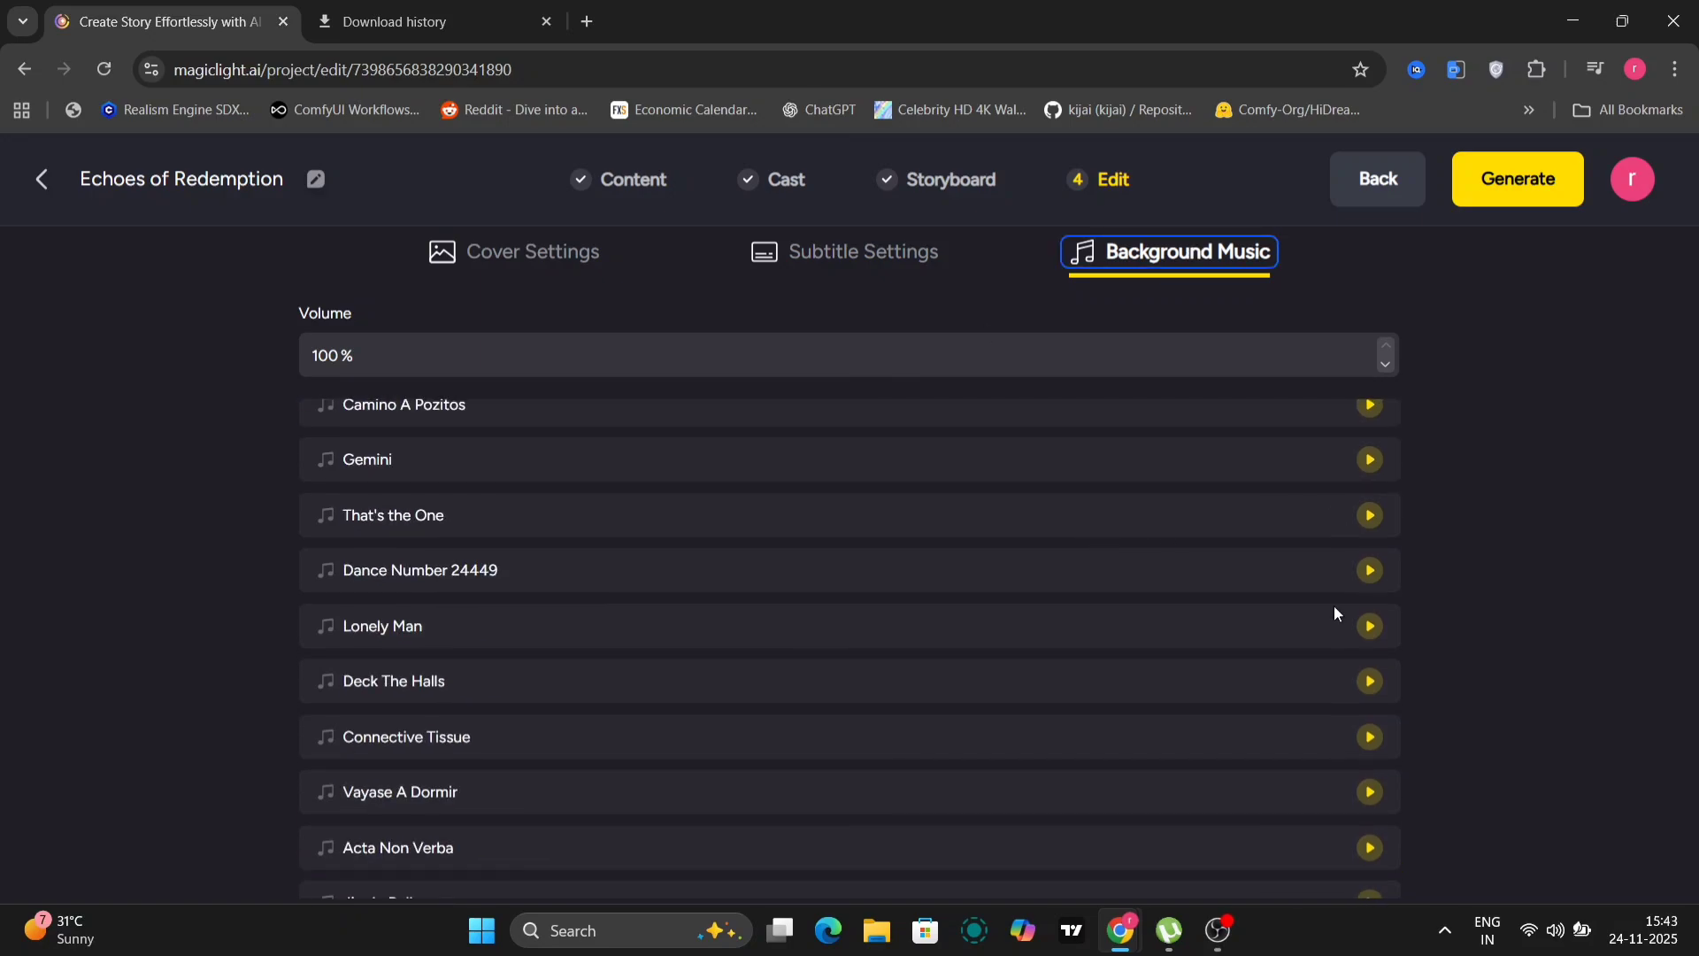
scroll(1334, 607, "down", 2)
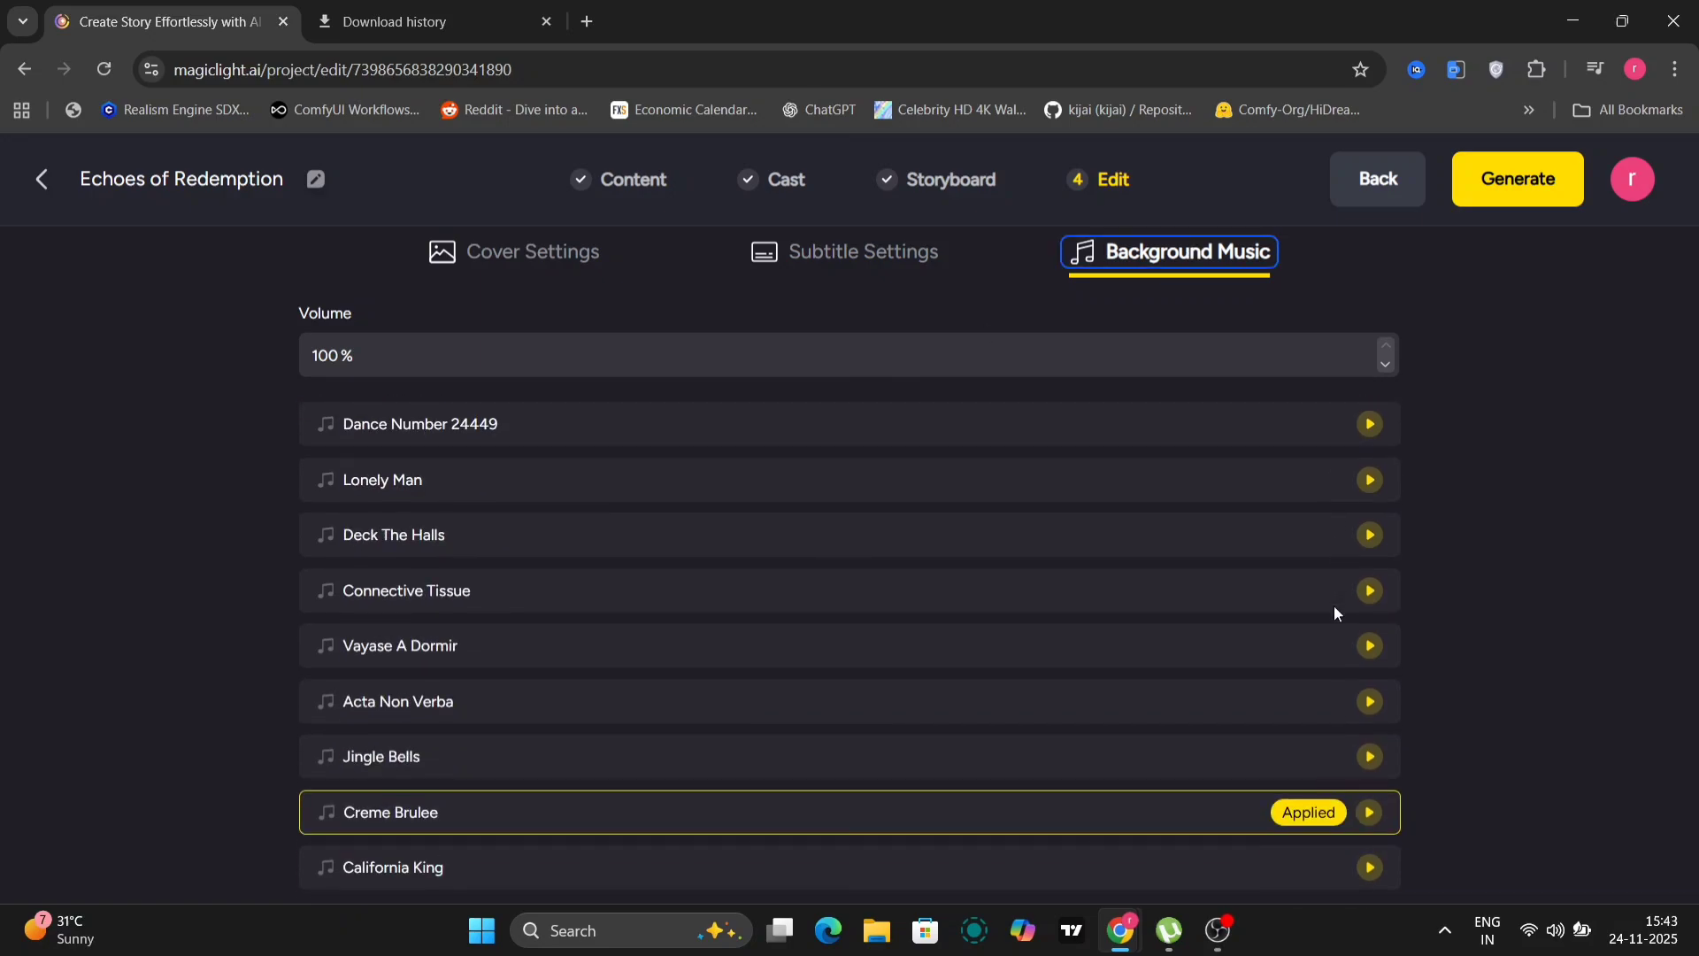
left_click(1369, 814)
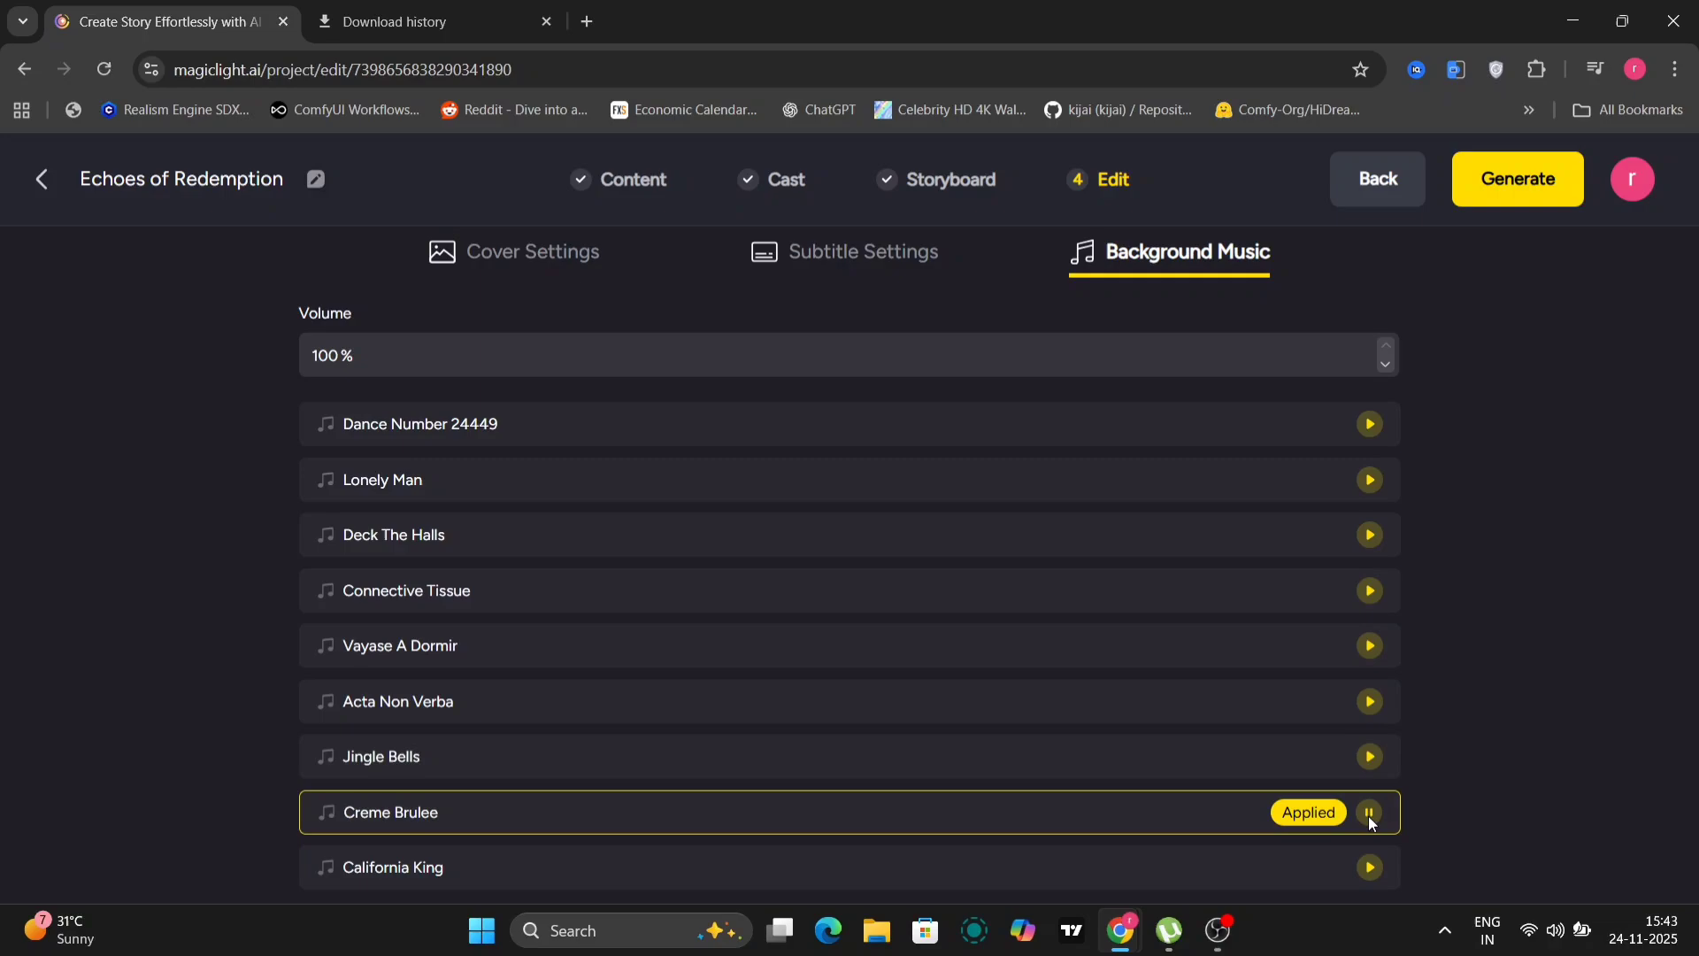
key("XF86AudioRaiseVolume")
Generate the final video at 16:9 ratio and High 1080p quality.
left_click(1499, 177)
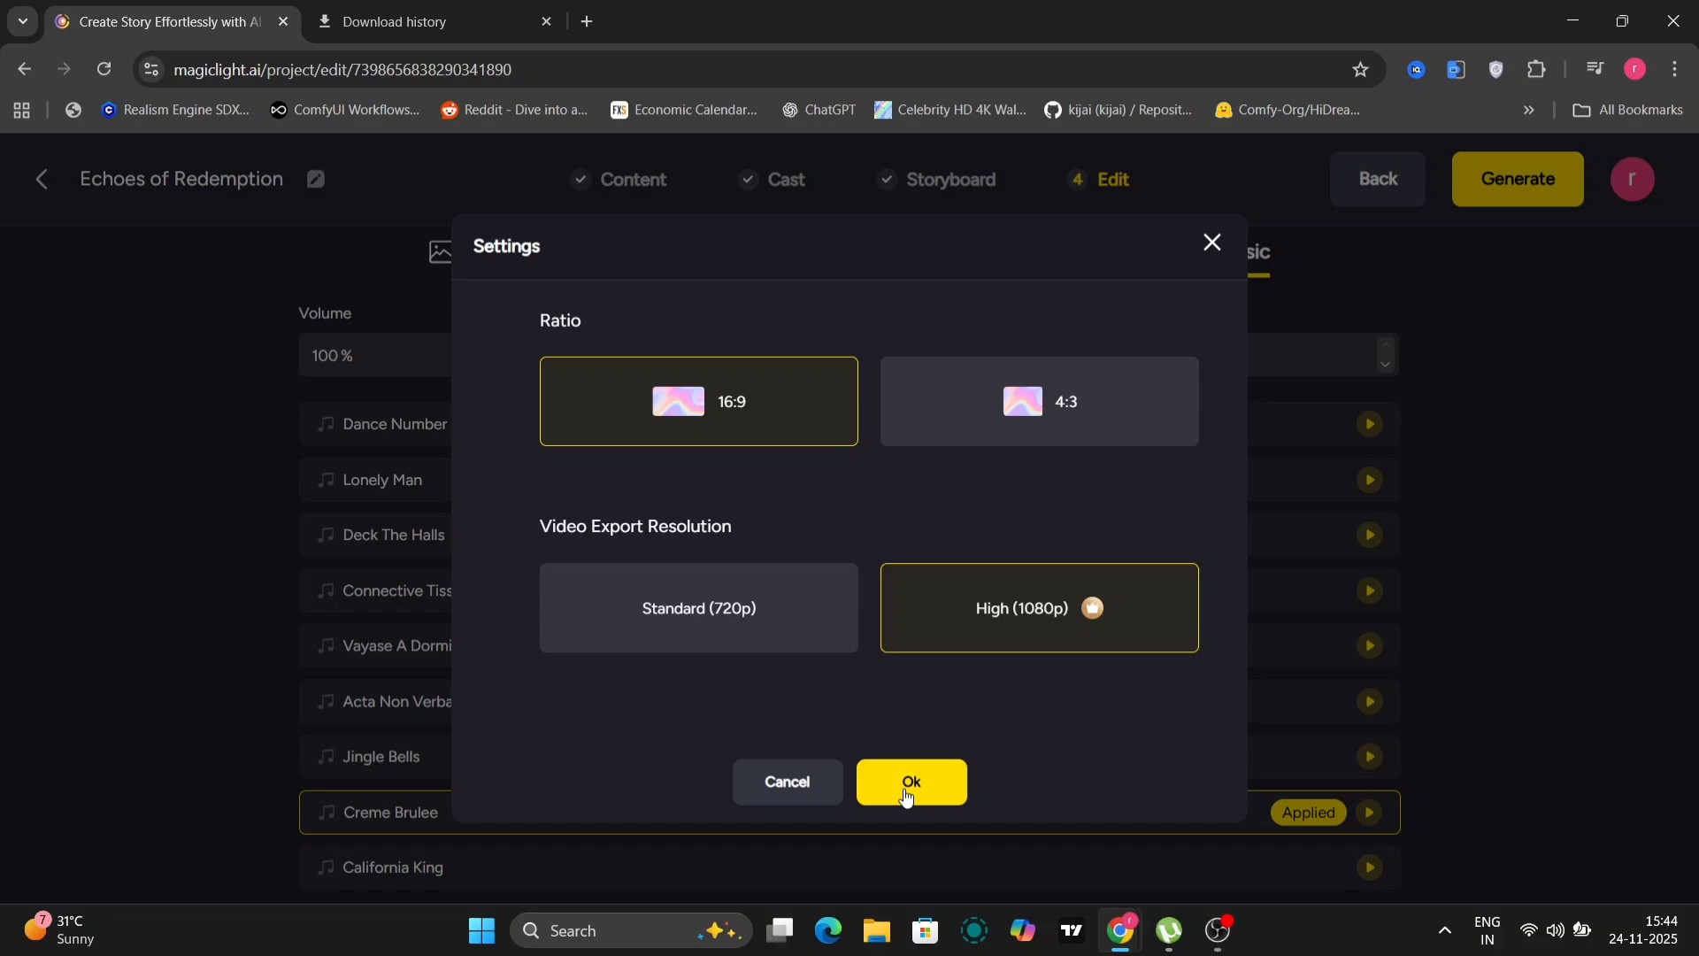
left_click(906, 785)
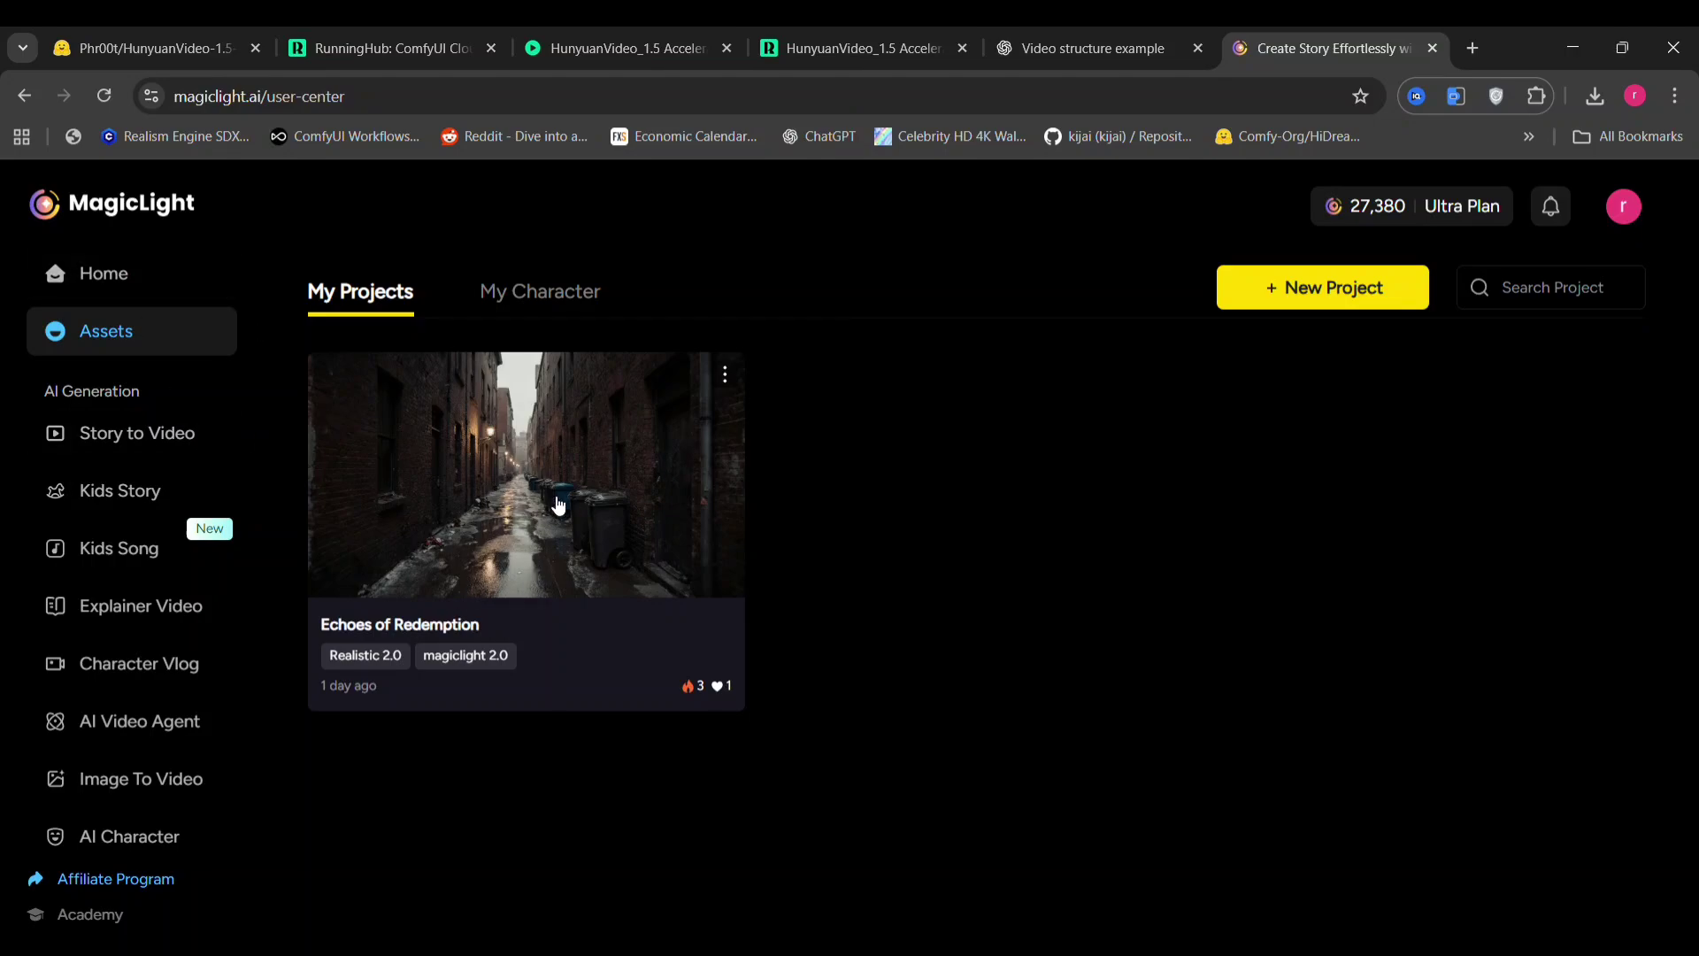
Open the Echoes of Redemption project page and play the finished video.
left_click(556, 504)
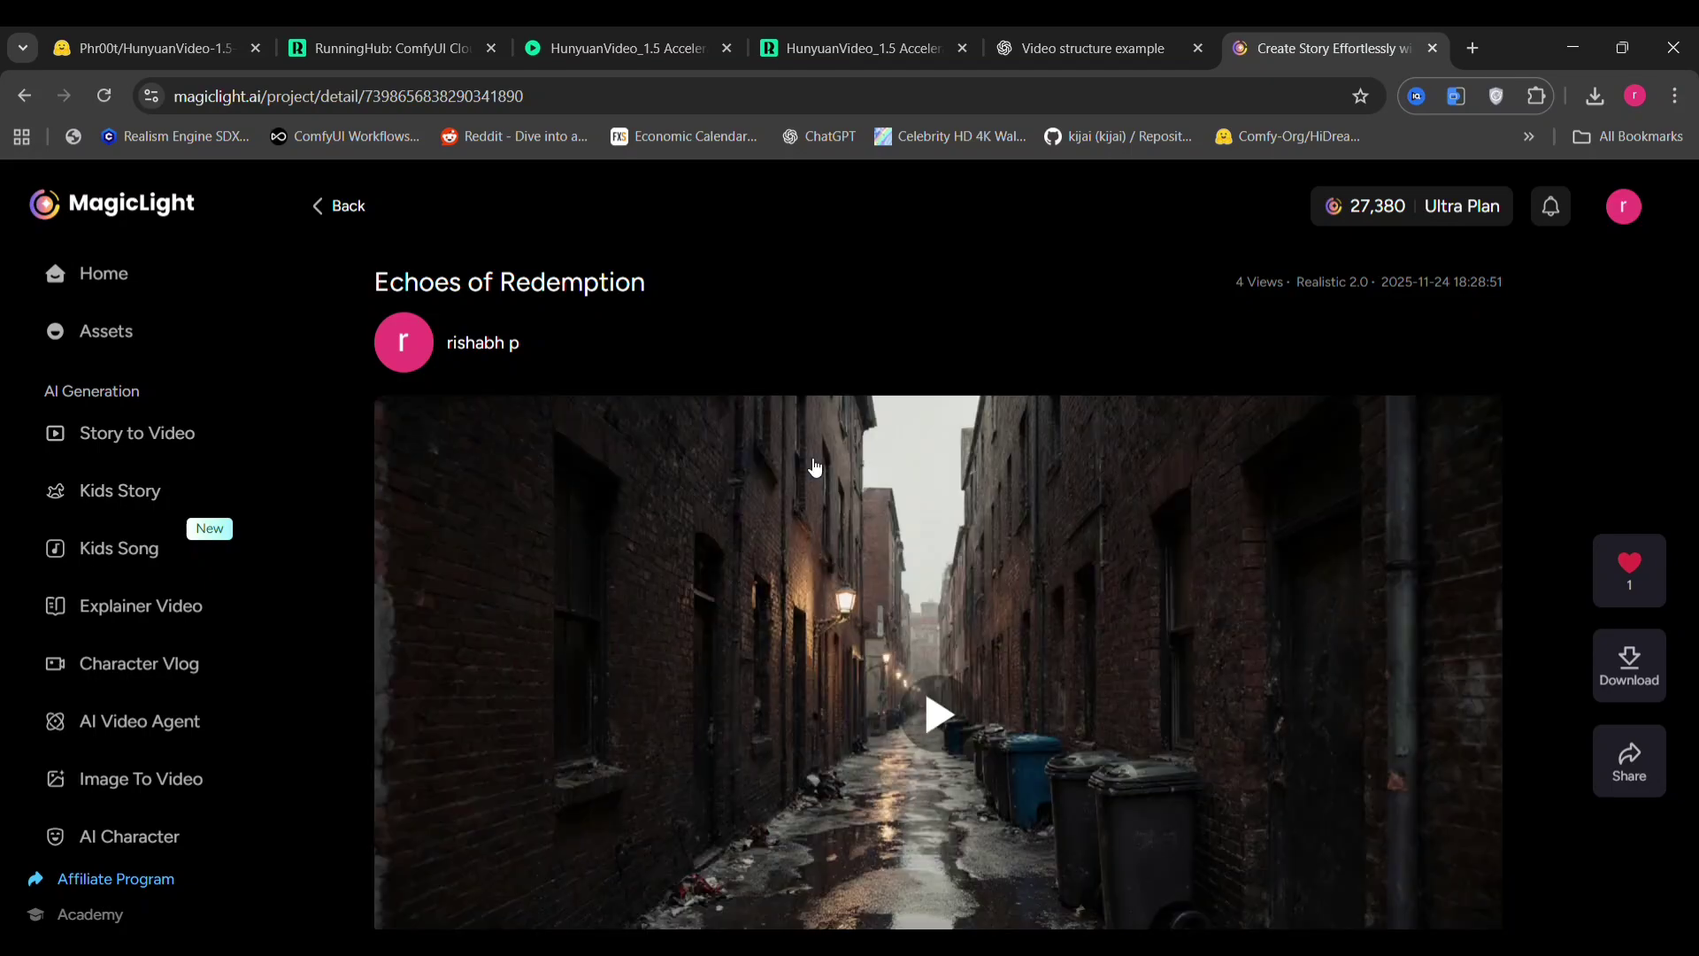
scroll(810, 466, "down", 2)
scroll(814, 466, "up", 2)
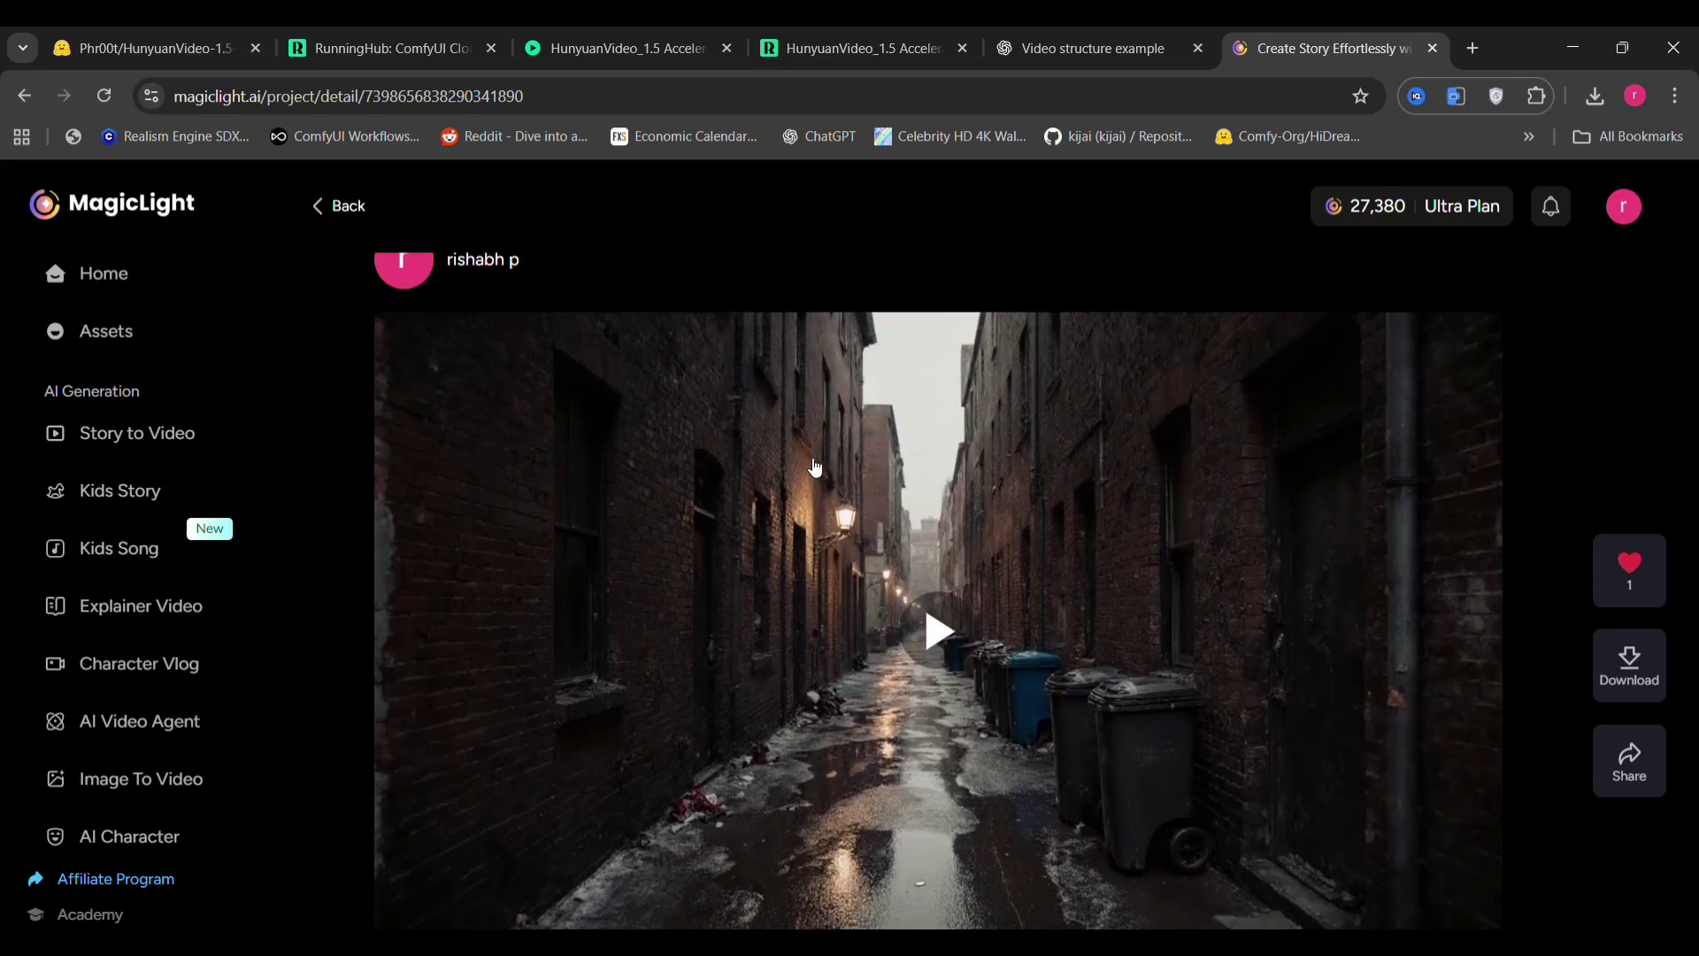
scroll(974, 491, "down", 2)
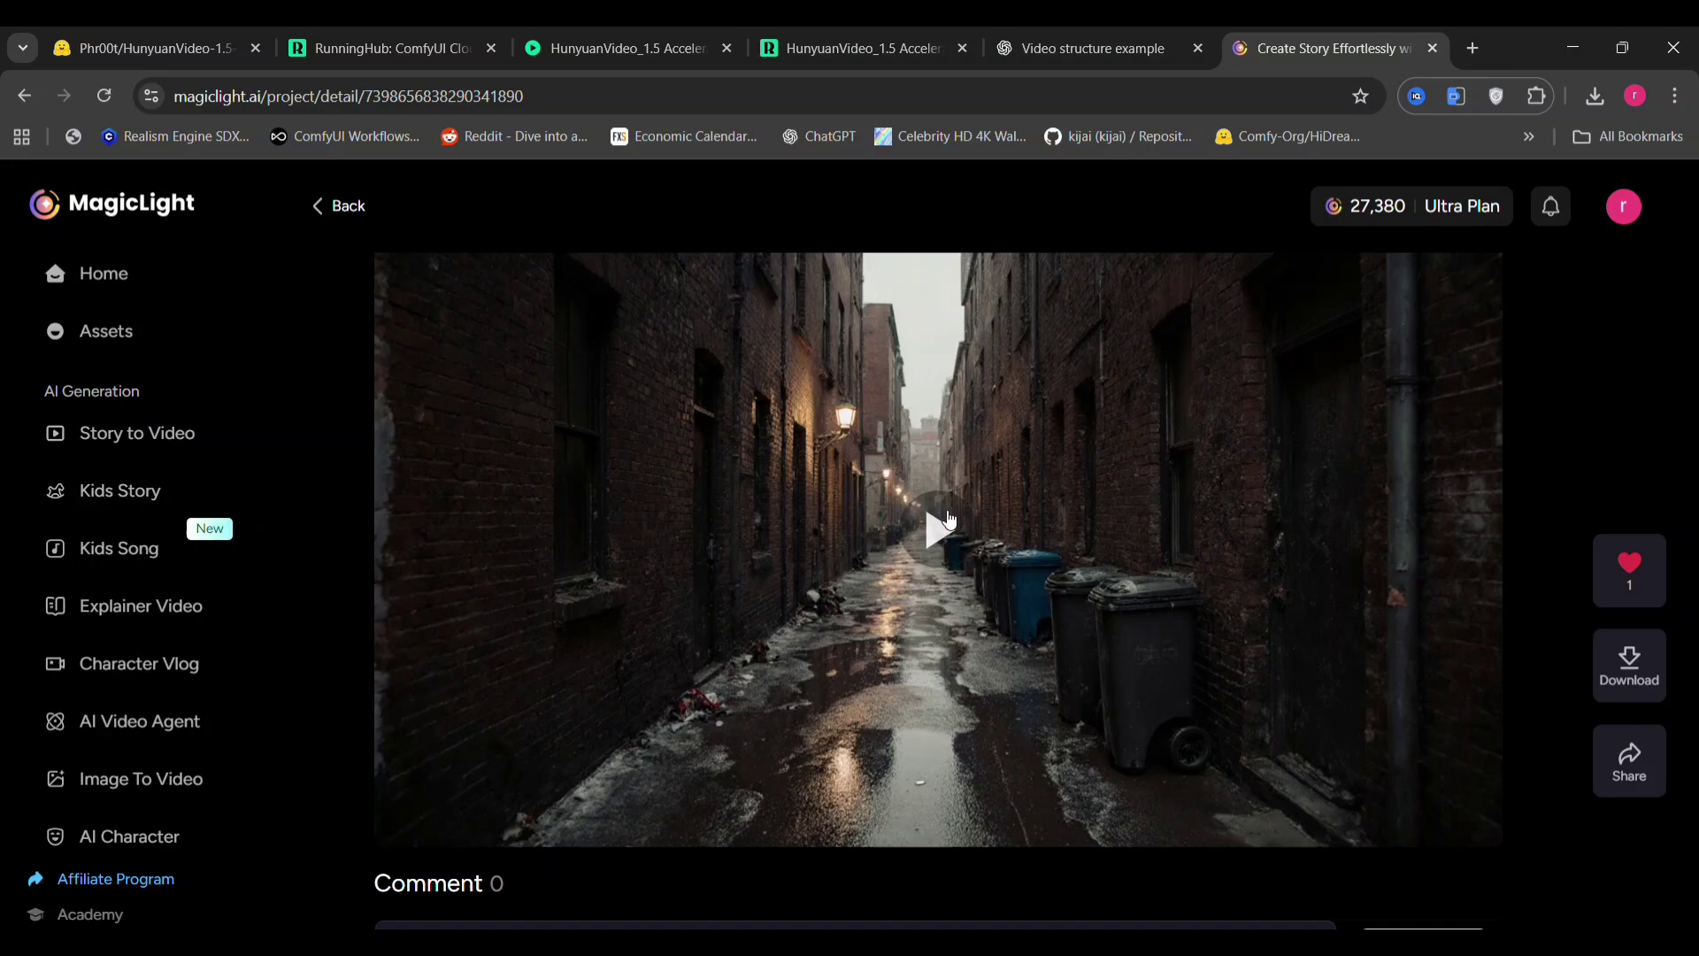
left_click(940, 530)
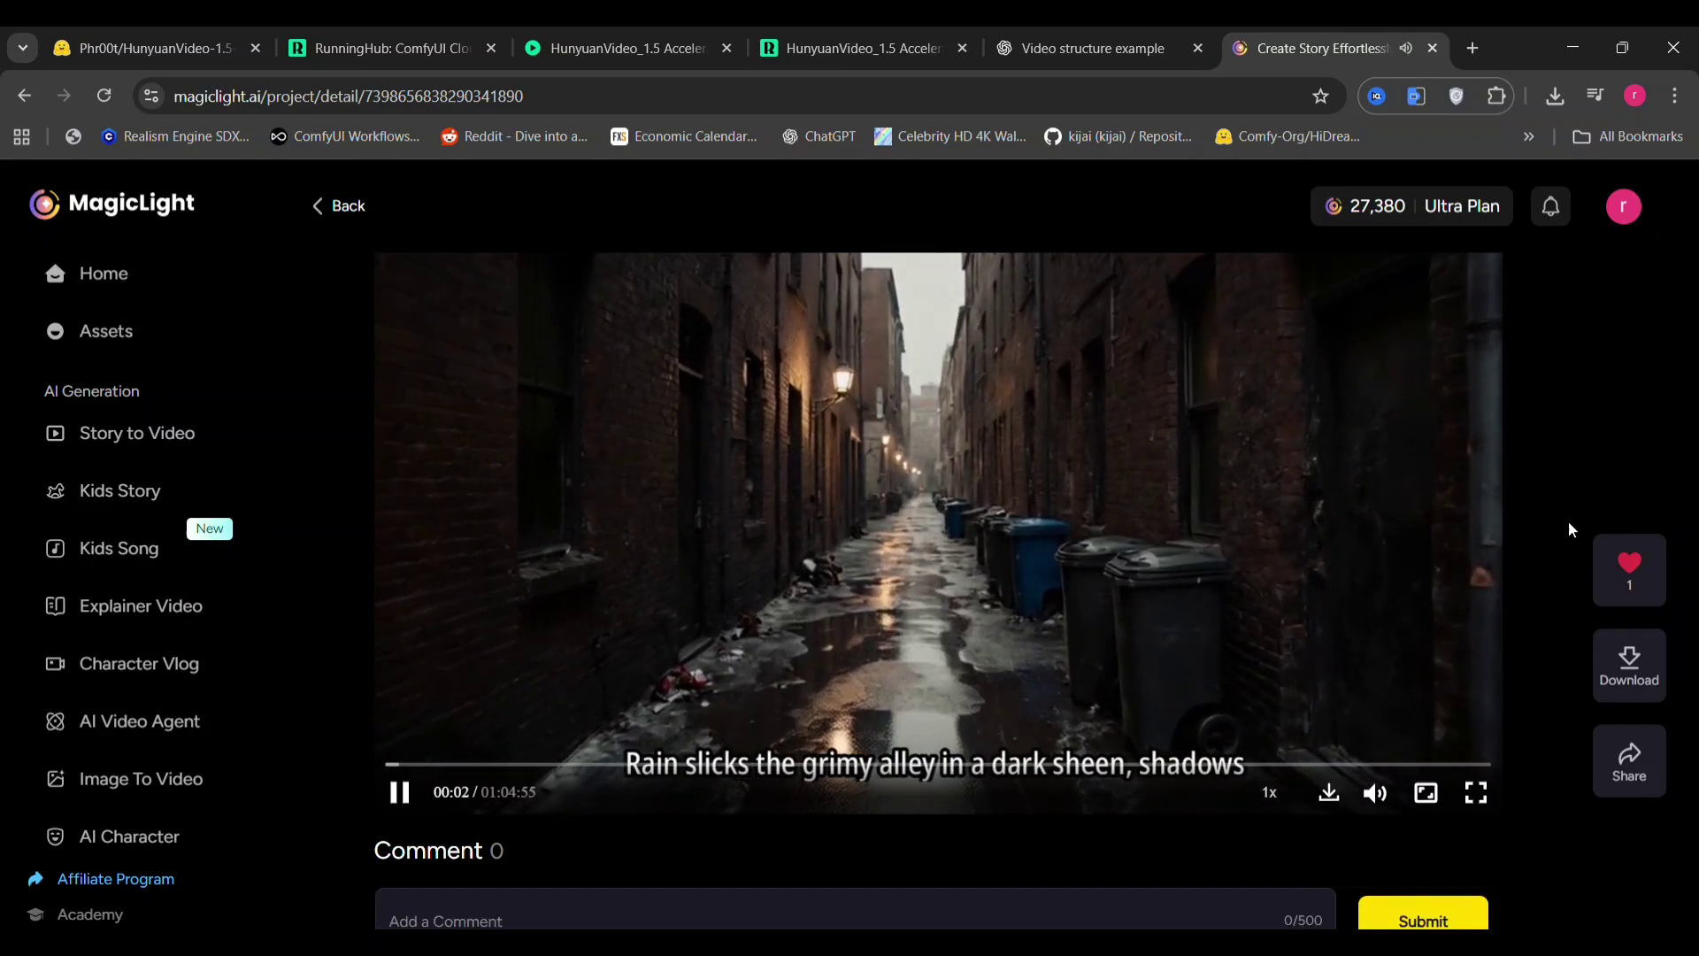
scroll(1571, 530, "up", 2)
scroll(1571, 529, "down", 1)
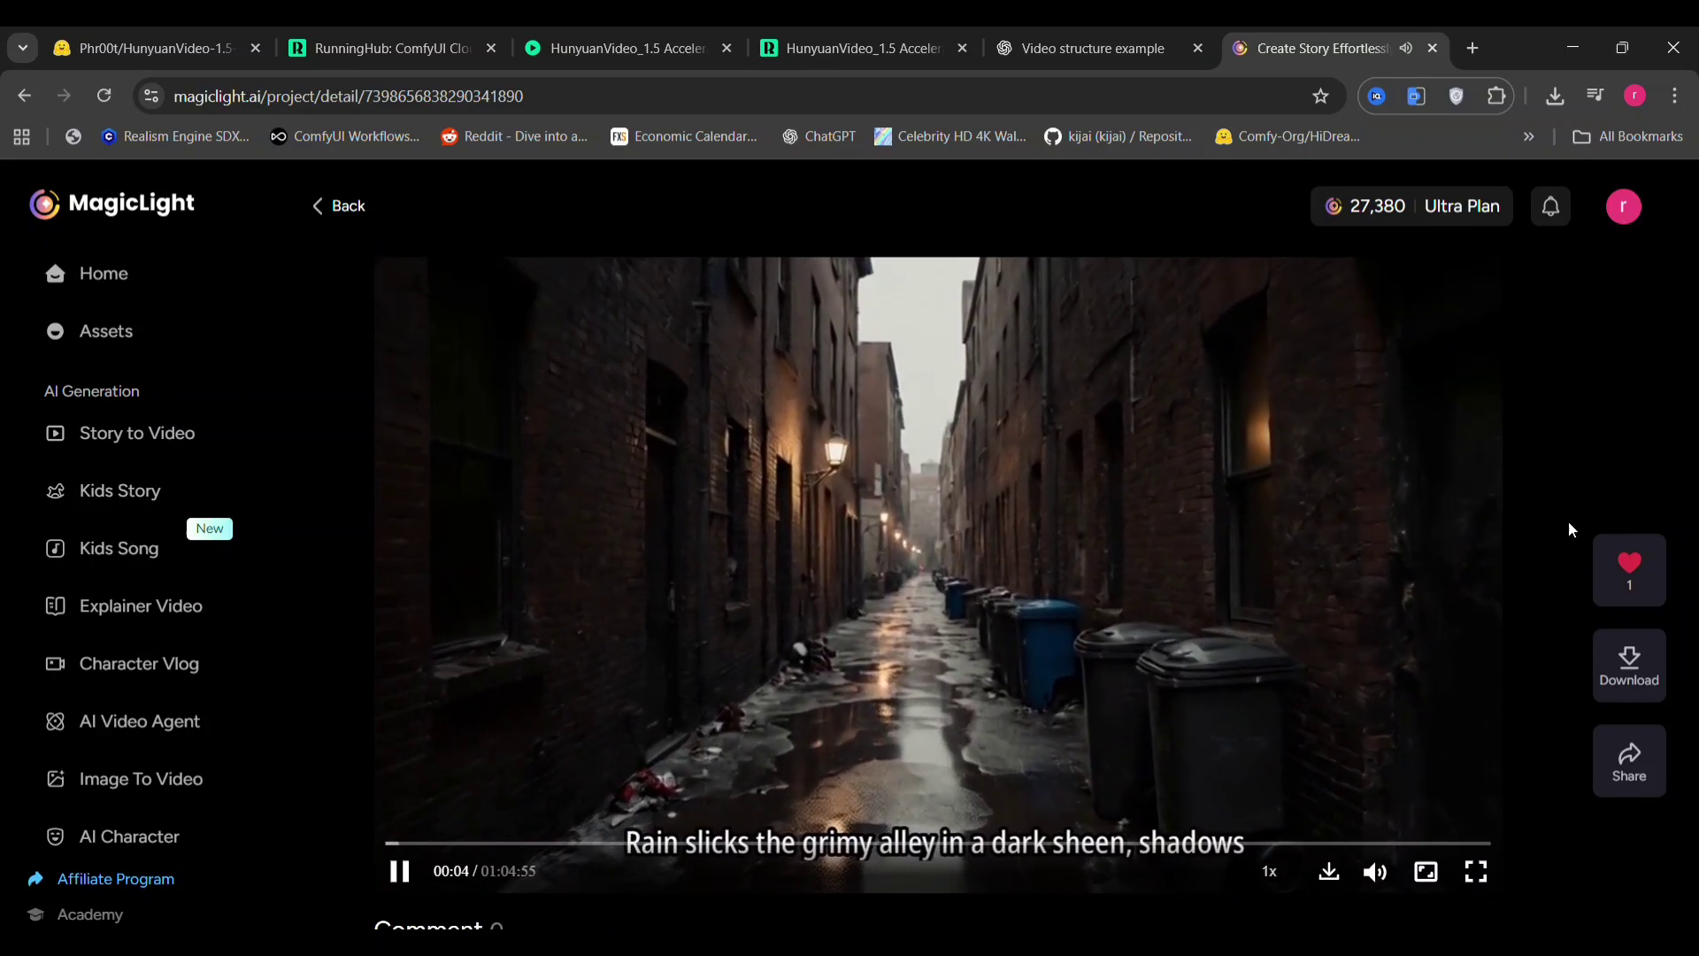